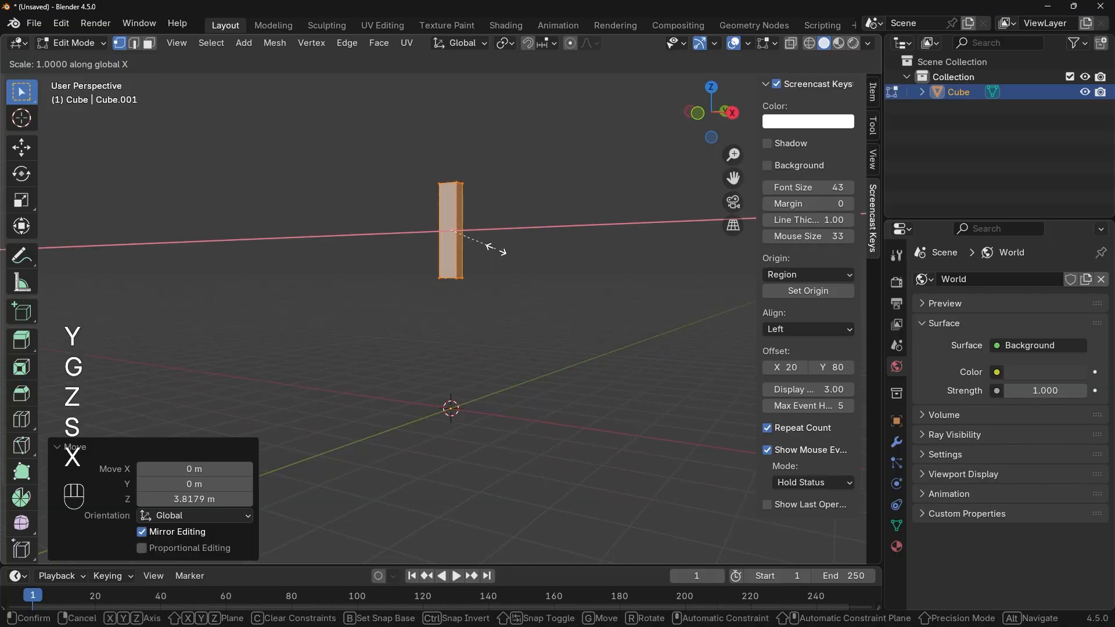
- Stretch the block along the Z axis into a long, thin post and return to Object Mode
key("z")
left_click(528, 226)
key("Tab")
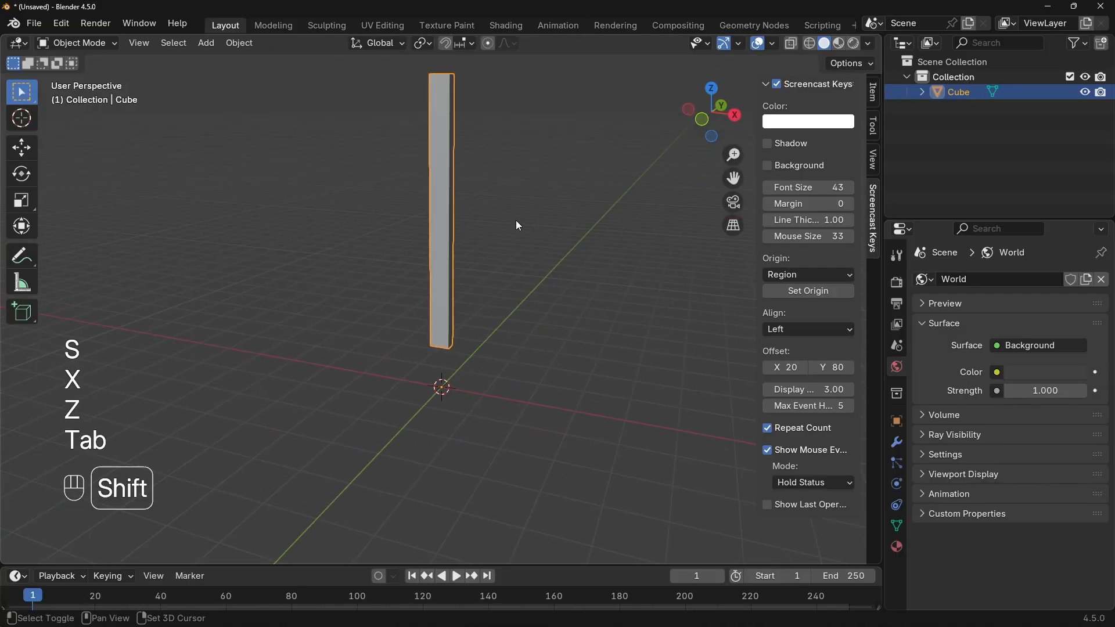
- Add a mesh cylinder with 25 vertices at the world origin
key("shift+a")
mouse_move(511, 223)
left_click(598, 296)
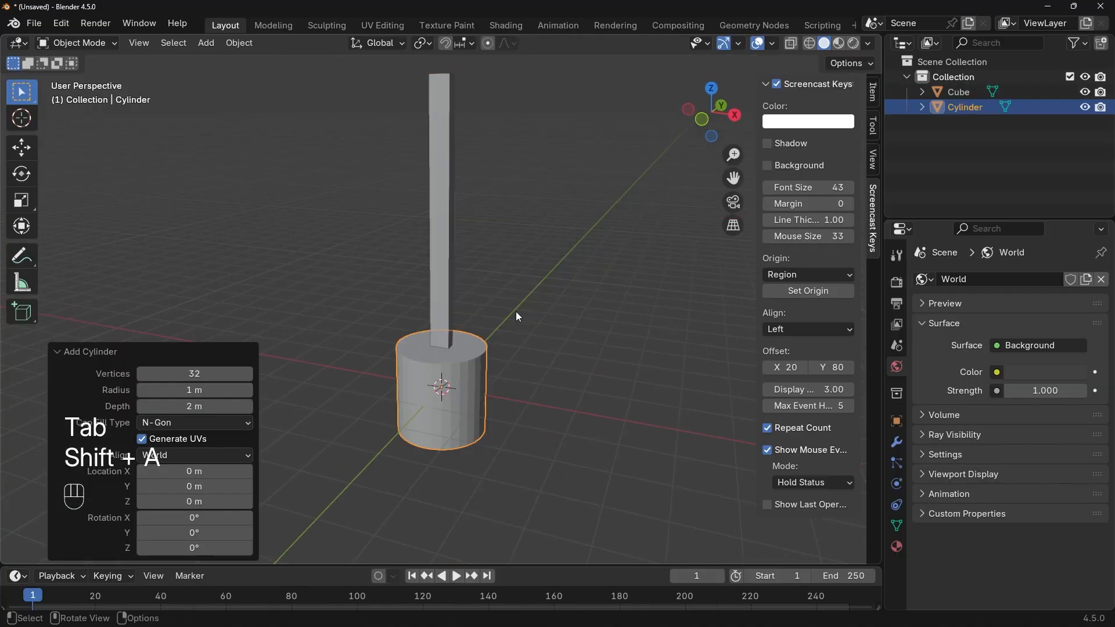
left_click(214, 373)
type("2")
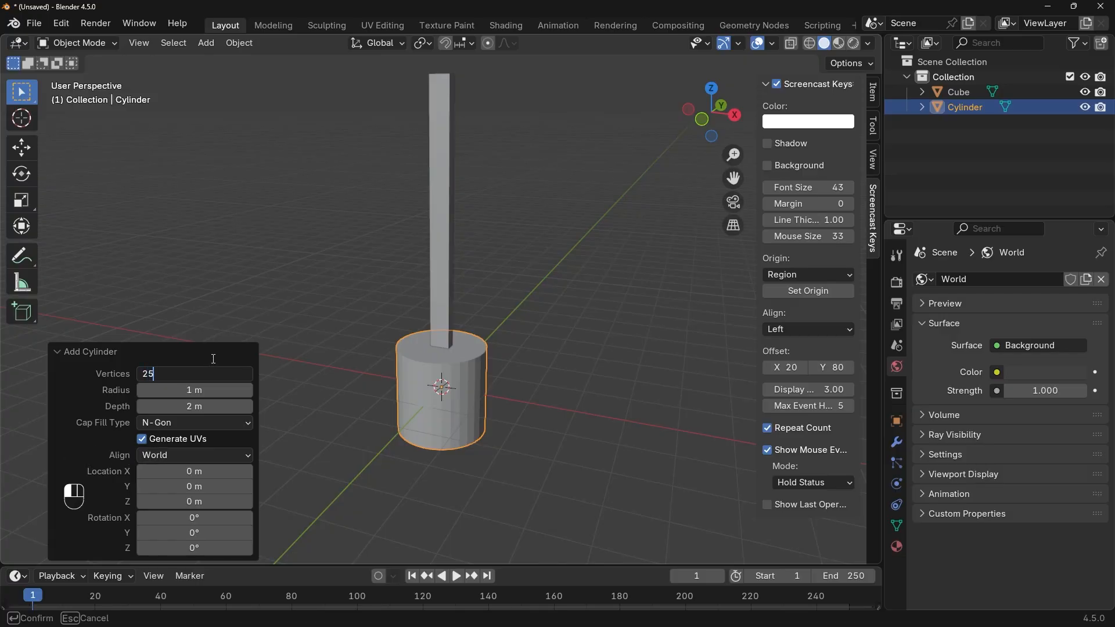
key("Return")
- Scale the cylinder's mesh down in Edit Mode by about 0.167, and again by about 0.738
key("Tab")
middle_click_drag(566, 321, 530, 308)
key("KP_Decimal")
key("s")
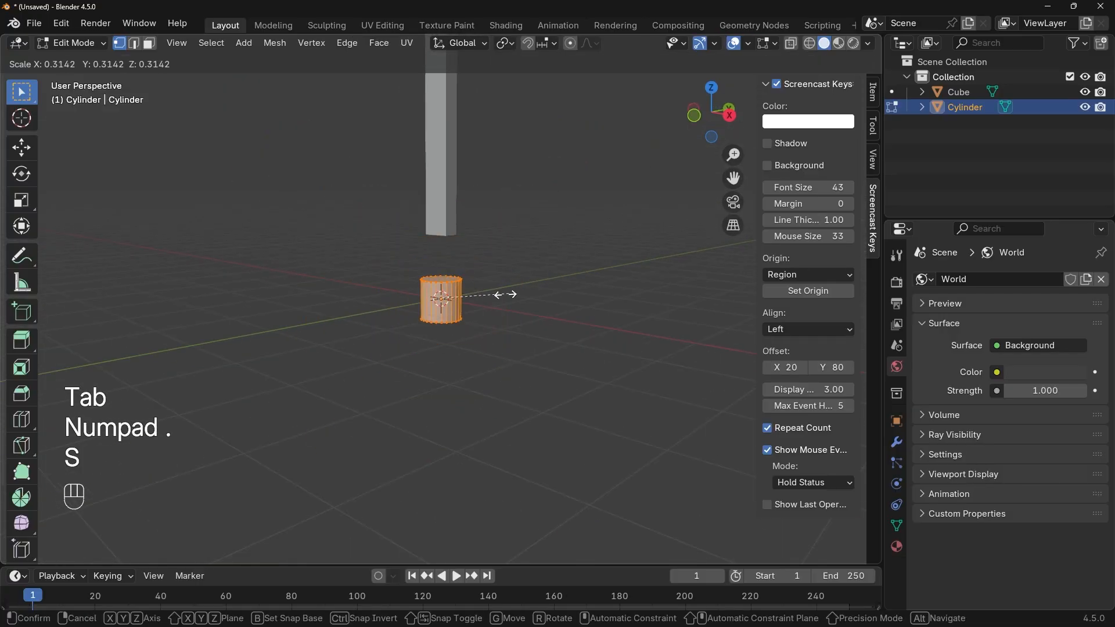
left_click(478, 298)
key("KP_Decimal")
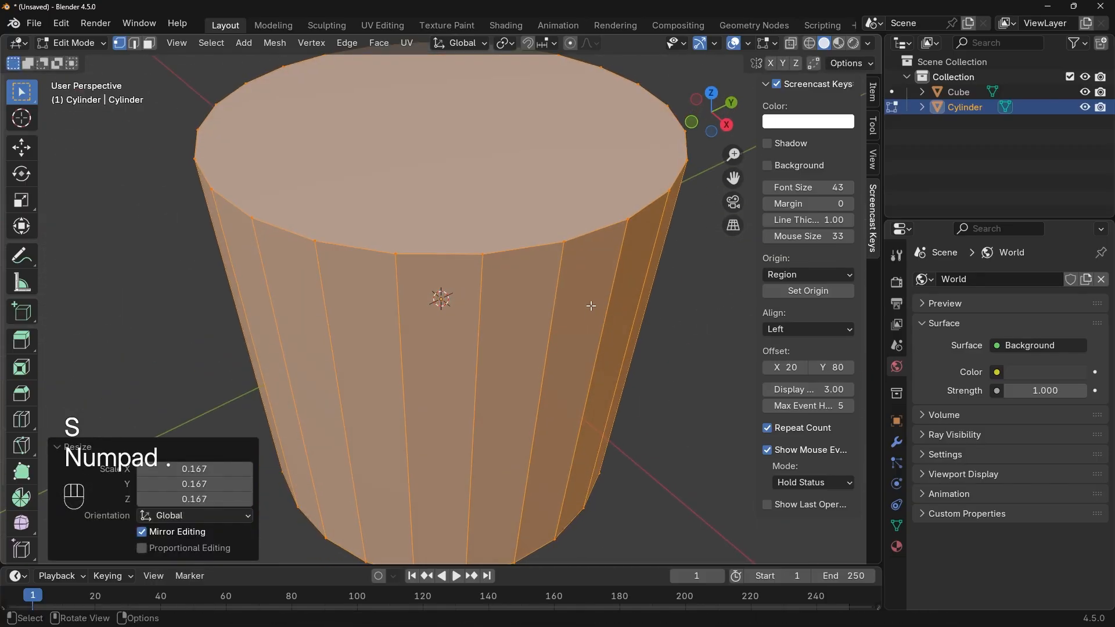
key("s")
left_click(590, 277)
middle_click_drag(590, 277, 571, 200)
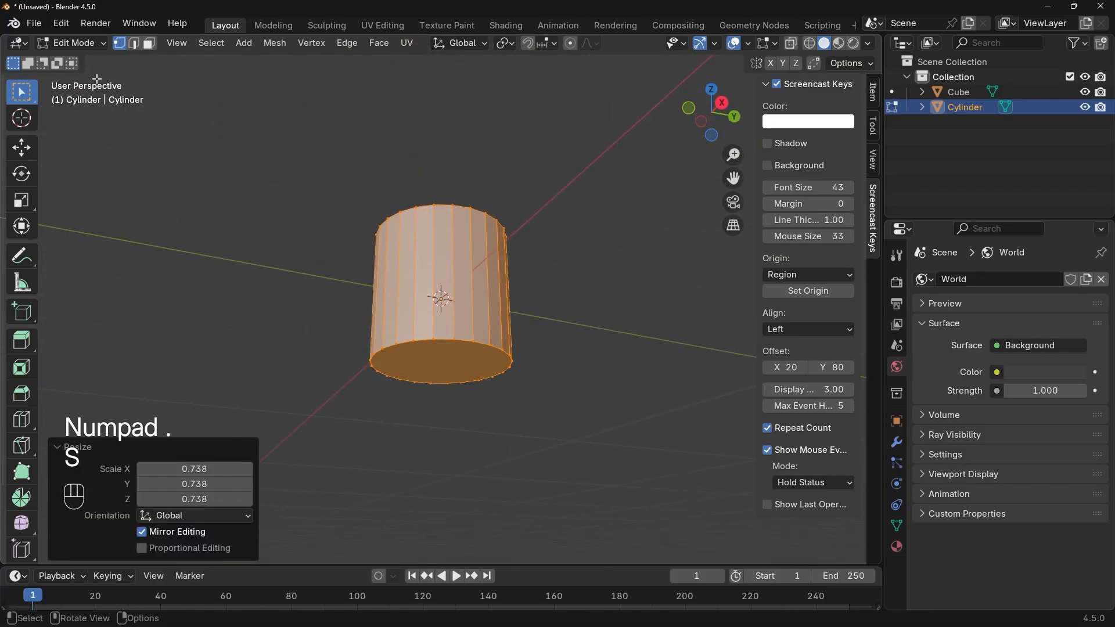
- Shrink the cylinder's bottom face to about 0.23 of its size to taper the body to a narrow tip
left_click(150, 43)
left_click(392, 354)
key("s")
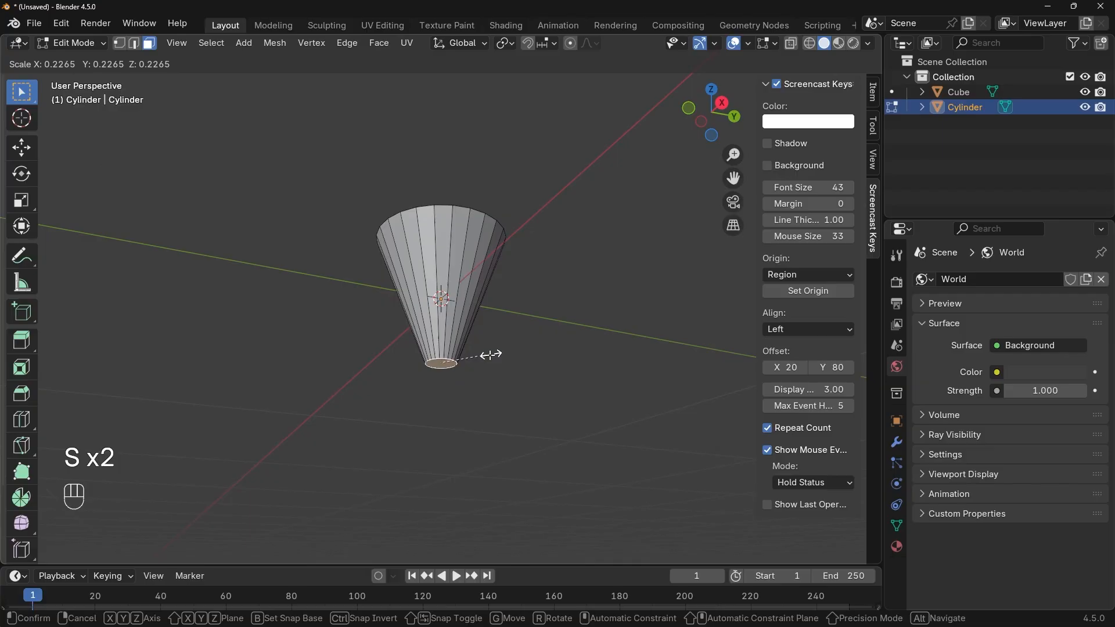
left_click(492, 355)
middle_click_drag(493, 355, 515, 368)
- Scale the cylinder's top face by about 0.644 and extrude it slightly upward to form a short collar
left_click(494, 249)
key("s")
left_click(547, 220)
key("e")
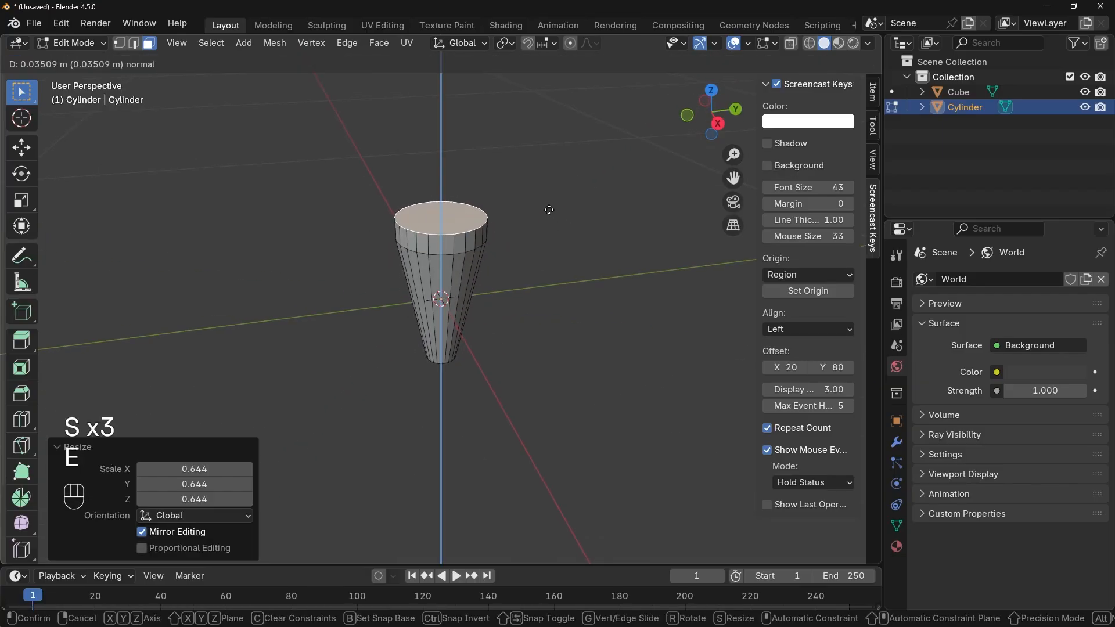
left_click(527, 201)
- Fatten the collar's ring of side faces outward into a wide head, and raise the top face about 0.008 m along Z
left_click(482, 235, "alt")
right_click(477, 271)
left_click(479, 272)
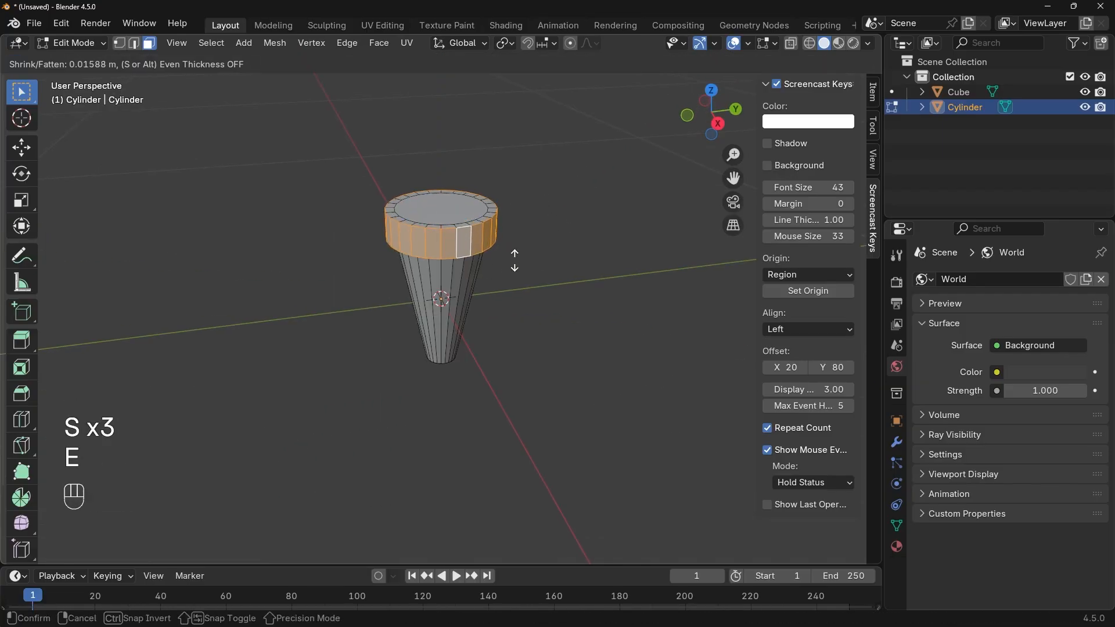
left_click(526, 246)
key("g")
key("z")
left_click(464, 268)
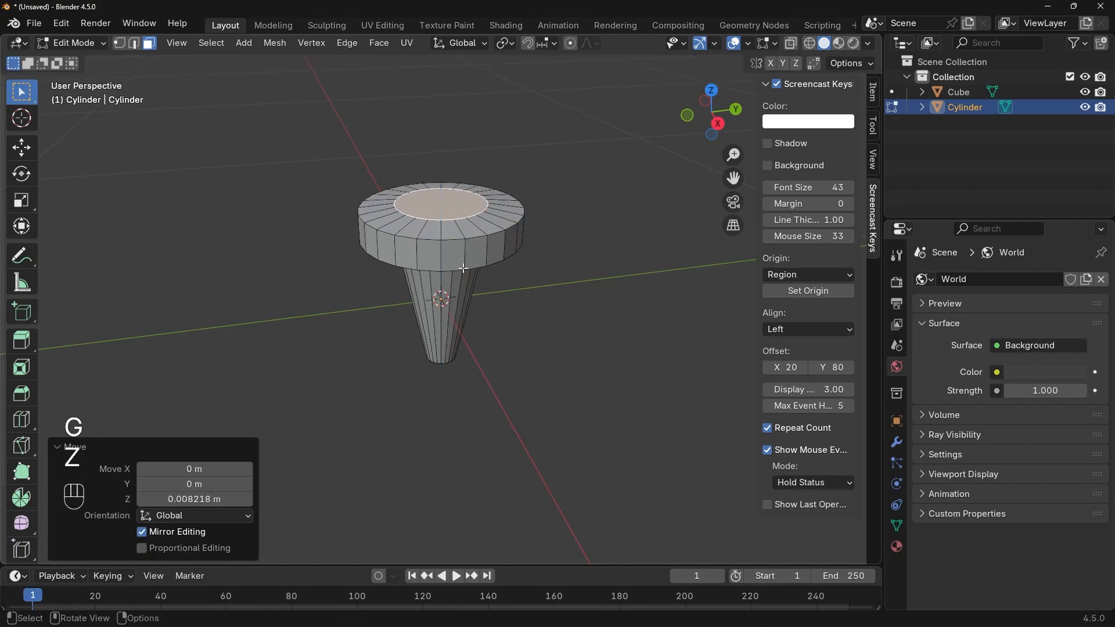
- Rotate the whole pin mesh 90° about the X axis and return to Object Mode
key("a")
key("r")
key("y")
key("x")
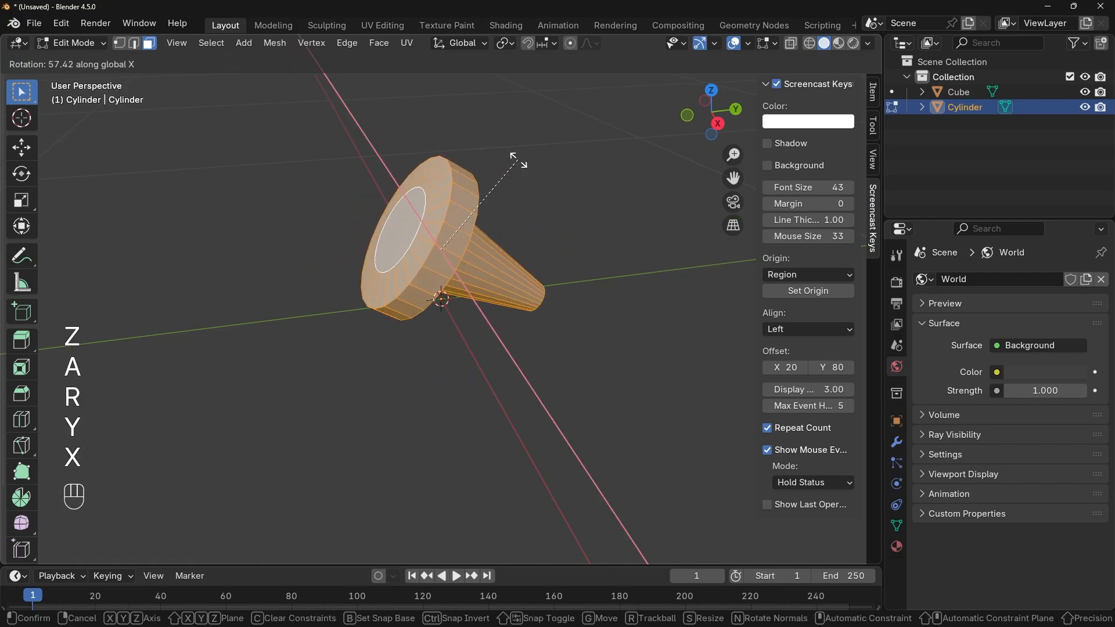
key("KP_9")
key("KP_0")
key("Return")
key("Tab")
- Add an Array modifier to the pin and set its fixed count to 7
scroll(486, 256, "down", 8)
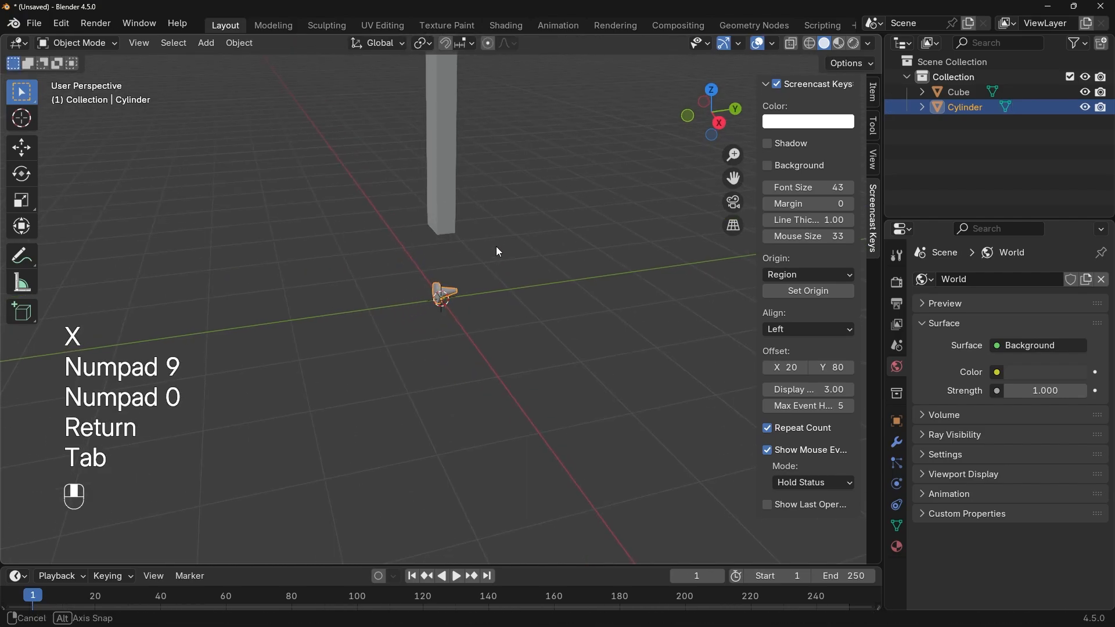
left_click(897, 442)
left_click(1012, 273)
left_click(1012, 276)
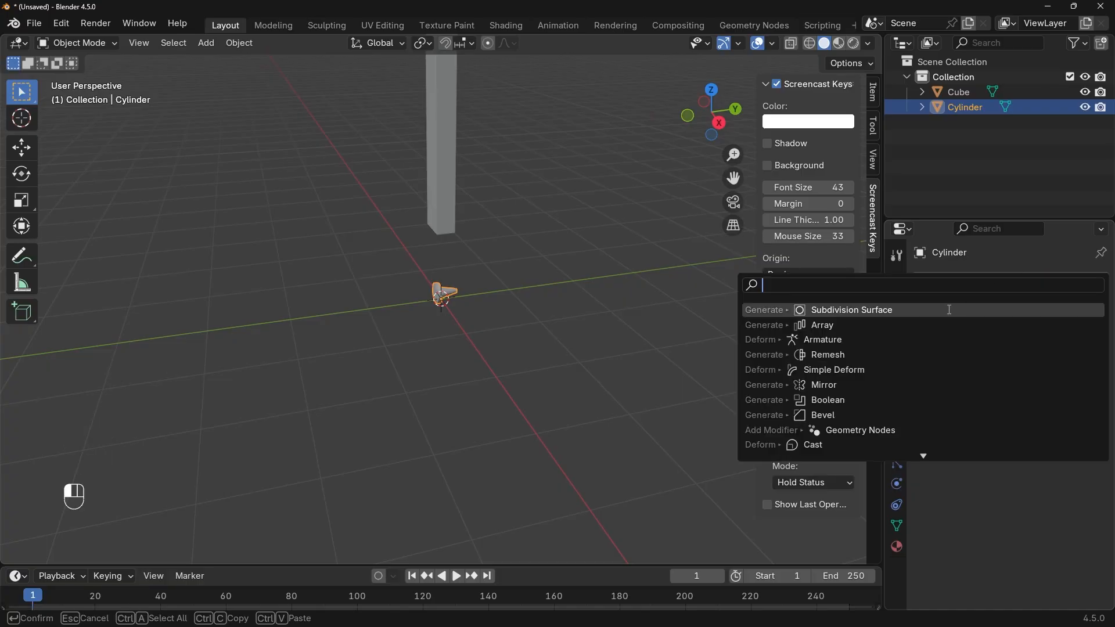
left_click(842, 324)
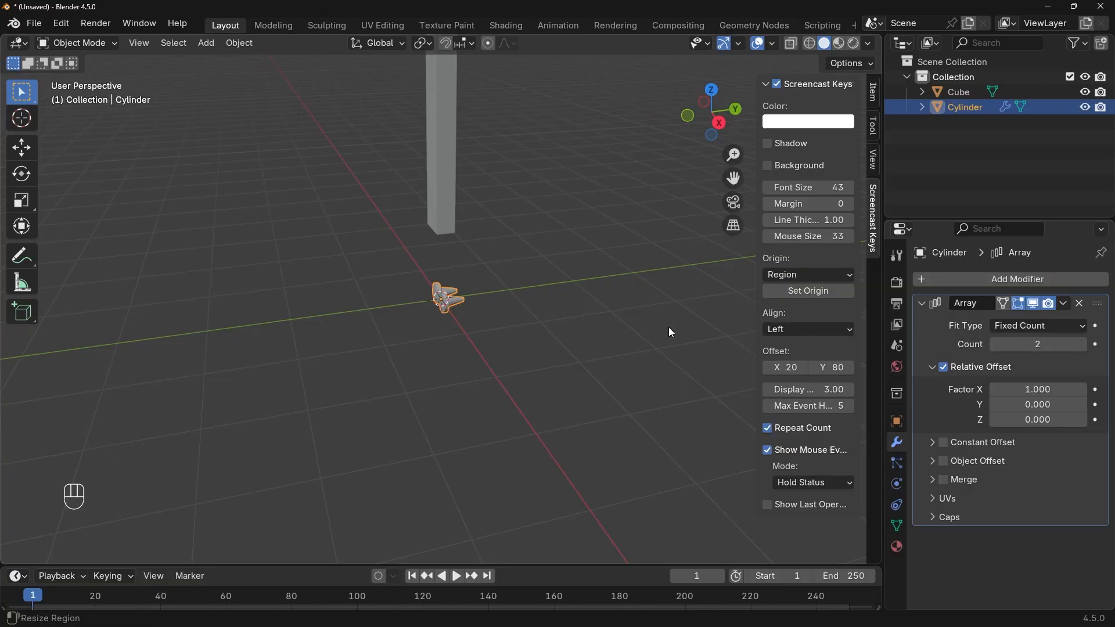
left_click(1039, 344)
type("6")
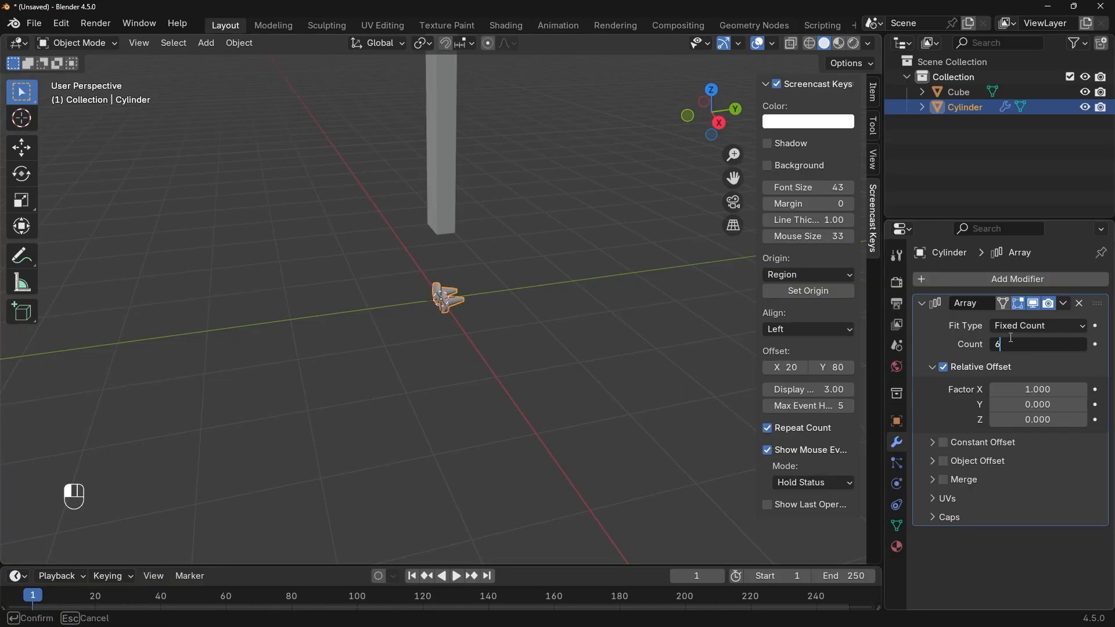
key("Return")
left_click(1028, 347)
type("7")
key("Return")
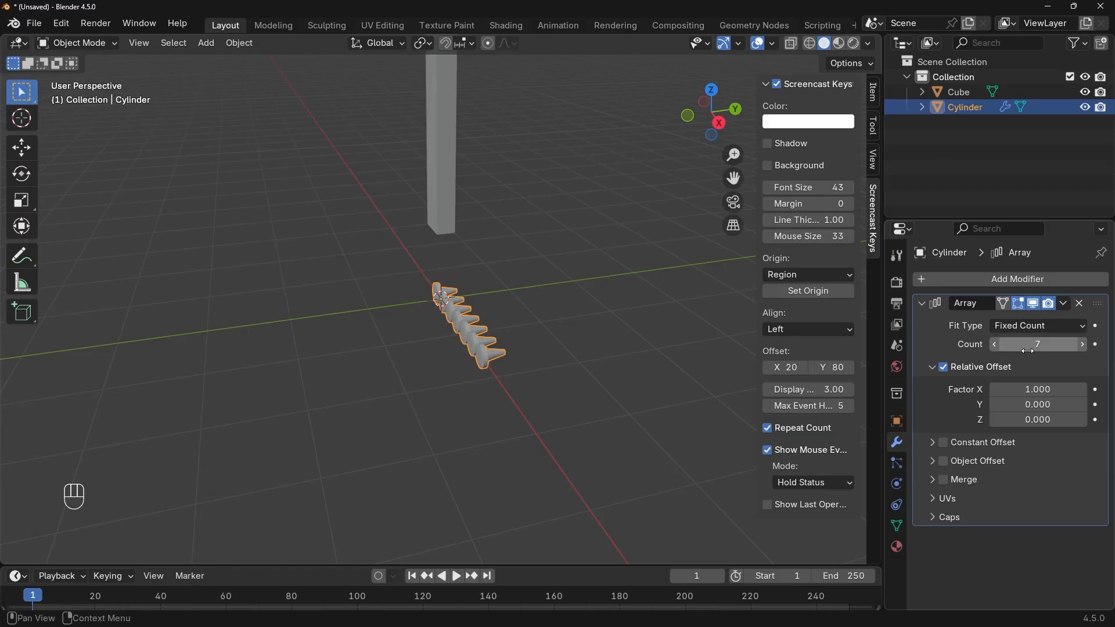
- Set the array's relative offset factors to X 0 and Z 1.4
key("BackSpace")
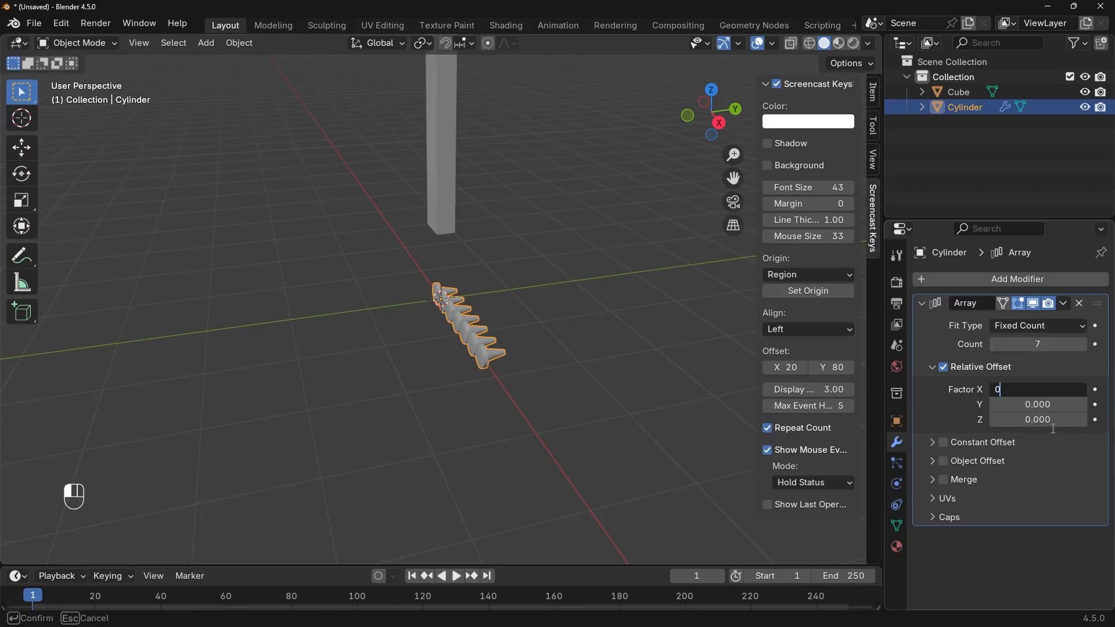
left_click_drag(1032, 417, 1068, 417)
- Raise the pins about 1.27 m along Z onto the post's lower end, and set the array's relative Z offset to 2.8
key("KP_7")
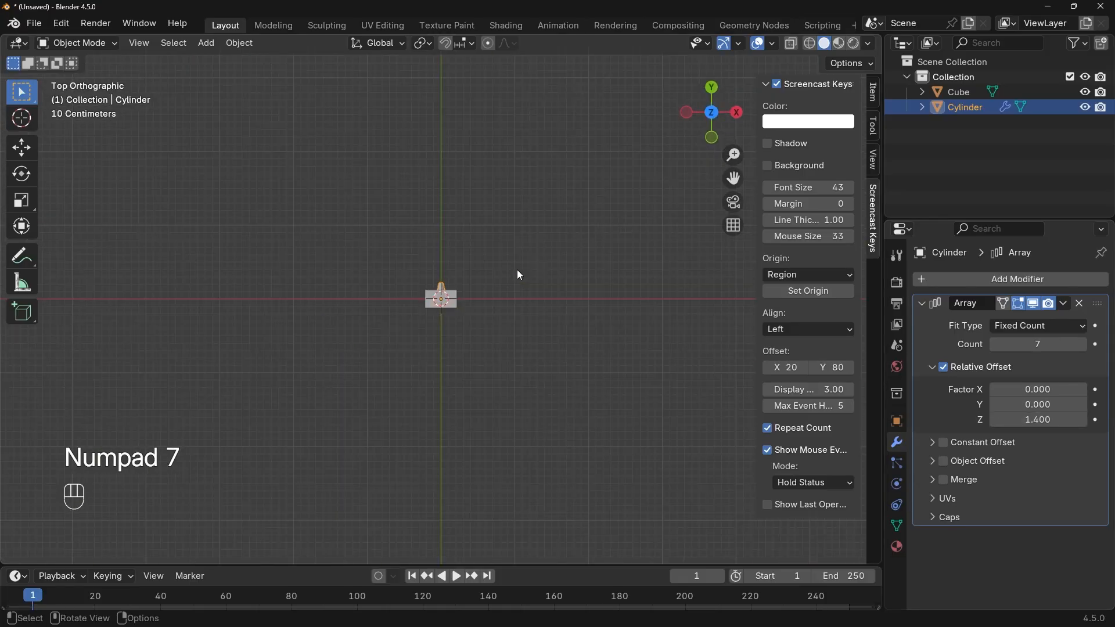
key("KP_1")
scroll(518, 273, "down", 3)
scroll(520, 293, "up", 5, "shift")
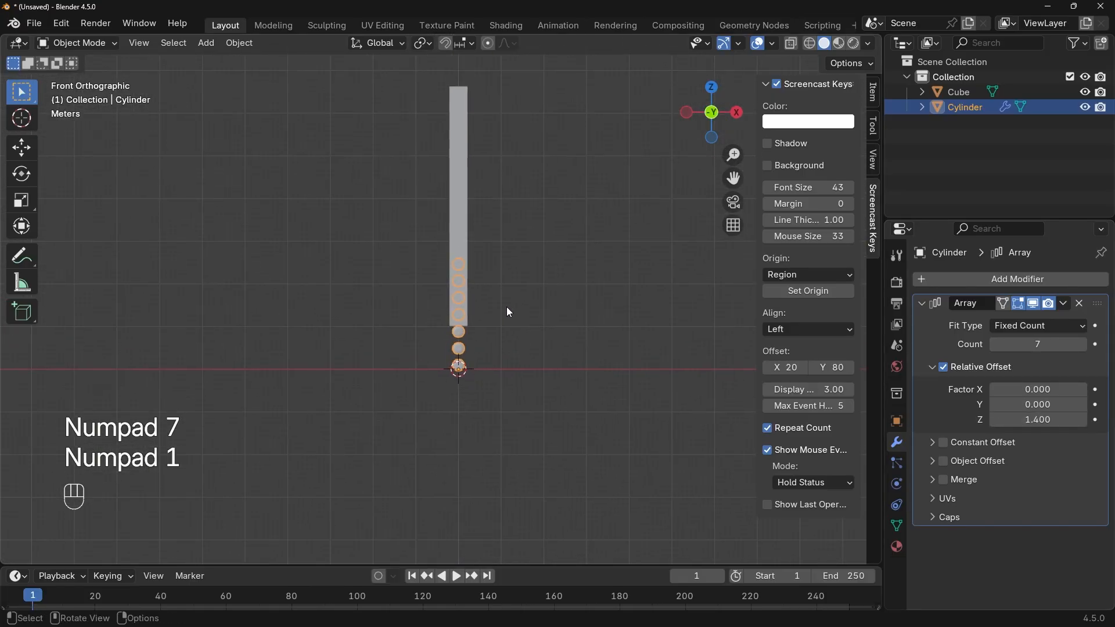
key("g")
key("z")
left_click(555, 294)
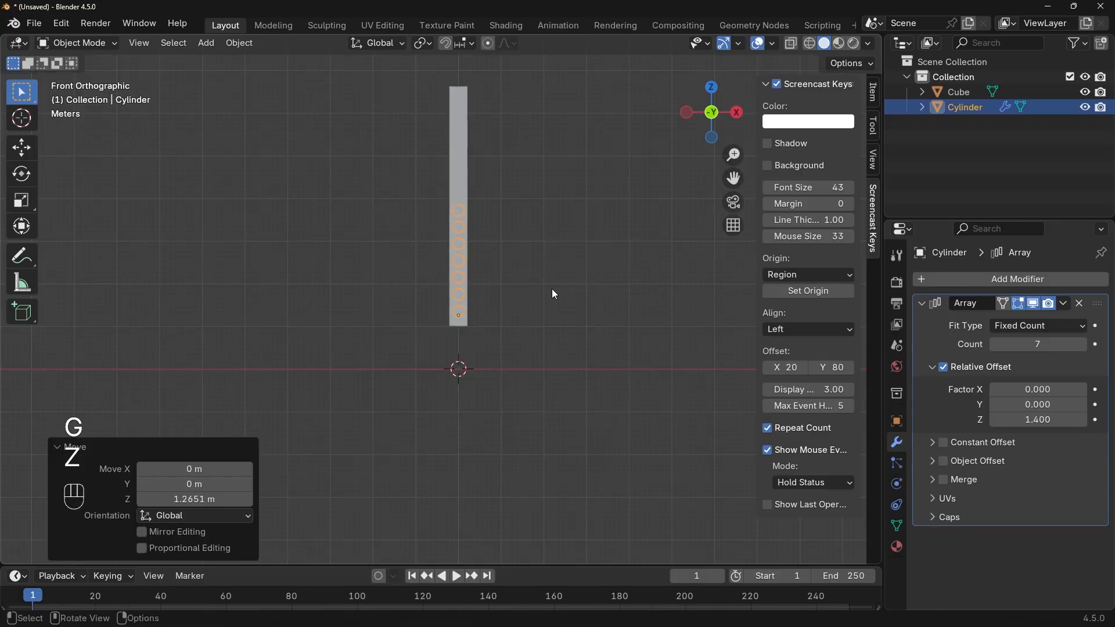
left_click_drag(1039, 419, 1057, 420)
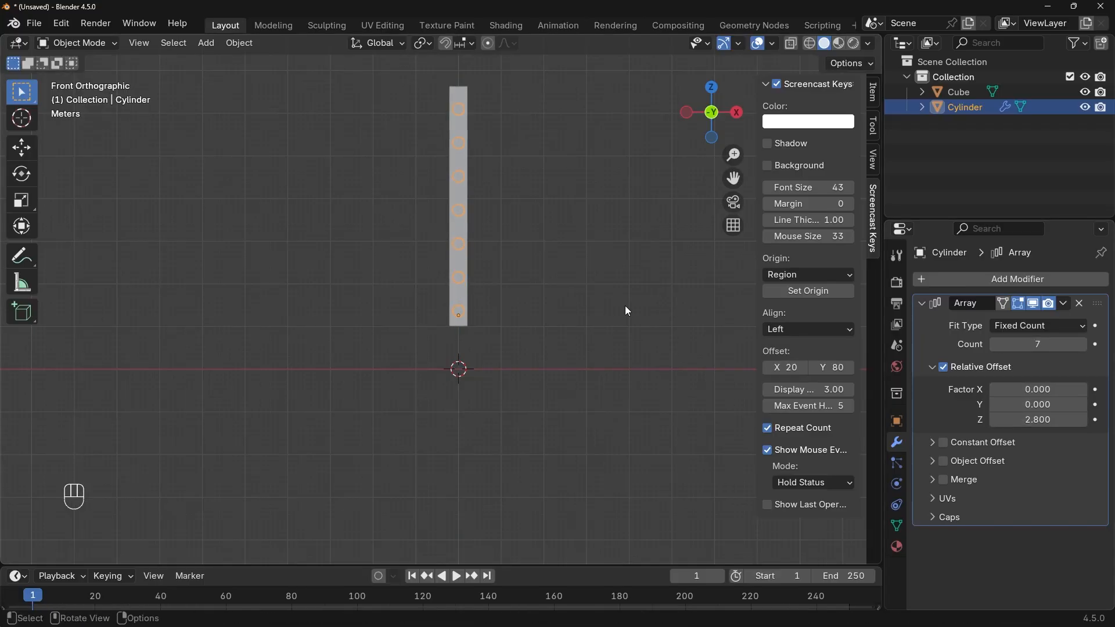
- Move the arrayed pins about -0.3 m along Y so they stick out of the post's front face
middle_click_drag(625, 306, 507, 287)
key("g")
key("y")
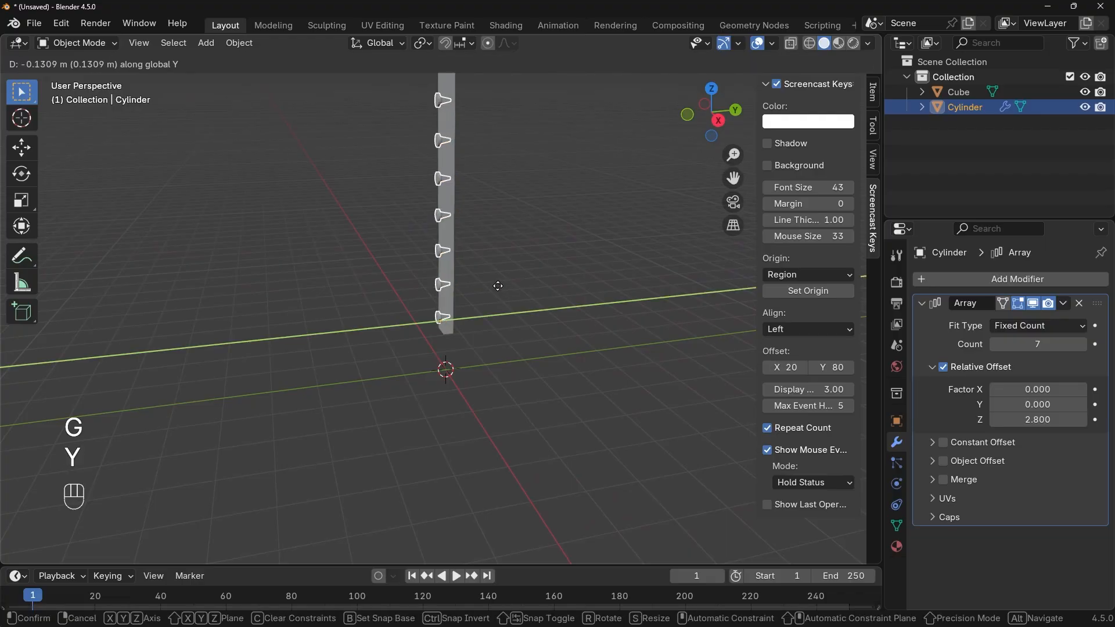
left_click(451, 217)
- Push the pins back along Y into the post until only their heads protrude, and deselect them
scroll(450, 217, "up", 3)
middle_click_drag(450, 217, 478, 325, "shift")
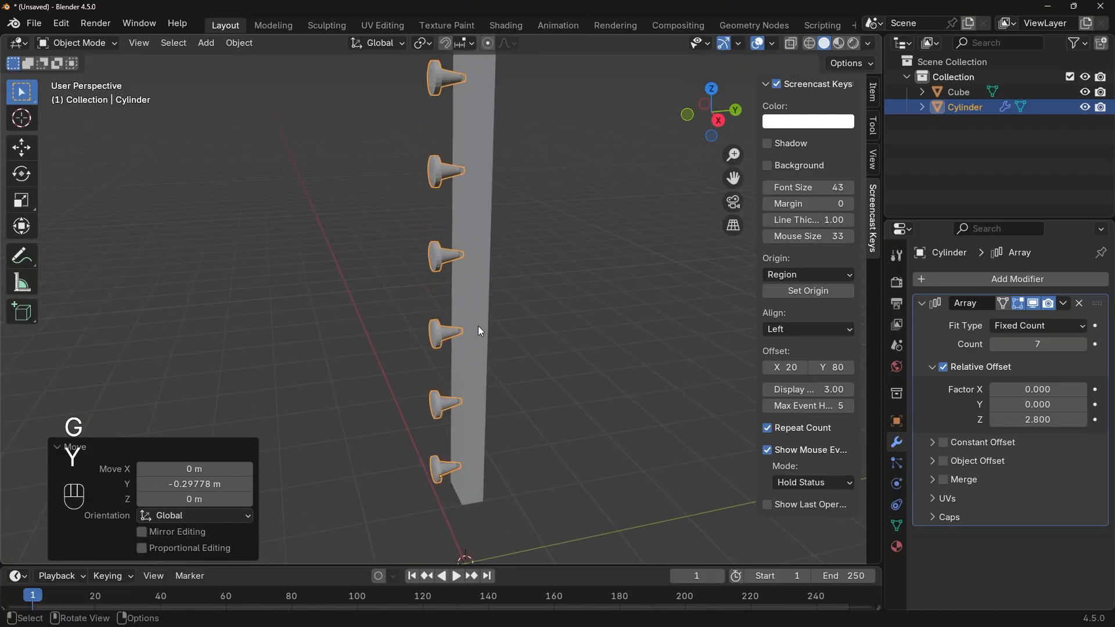
scroll(479, 324, "up", 2)
key("g")
key("y")
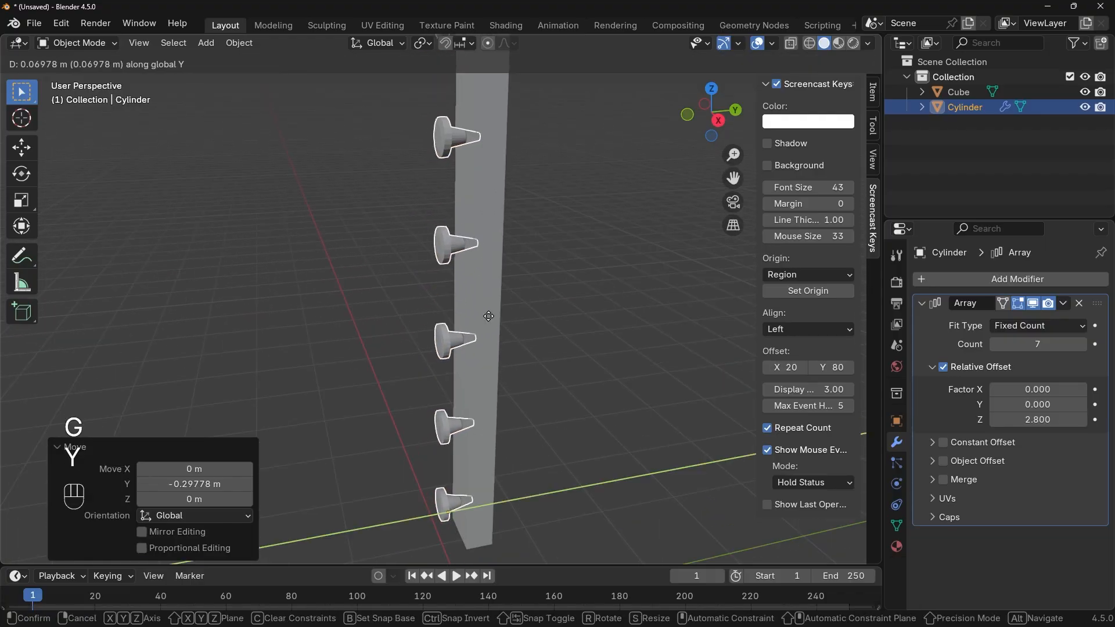
left_click(404, 224)
left_click(402, 221)
- Switch the viewport to Material Preview shading and collapse the Screencast Keys settings
scroll(350, 240, "down", 3)
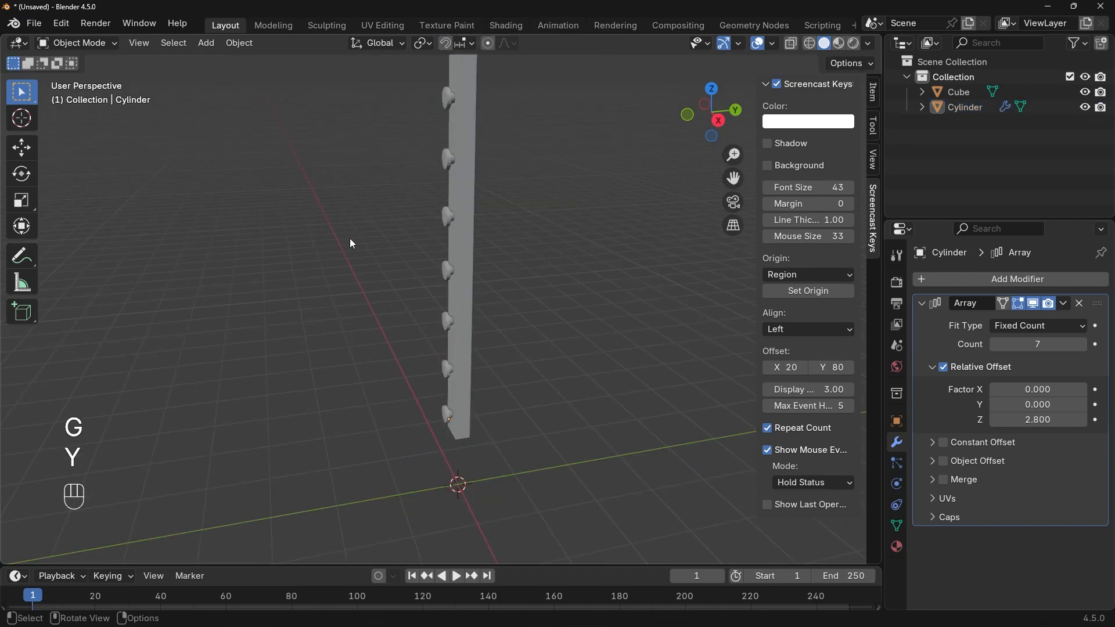
middle_click_drag(350, 241, 535, 262)
scroll(535, 262, "down", 1)
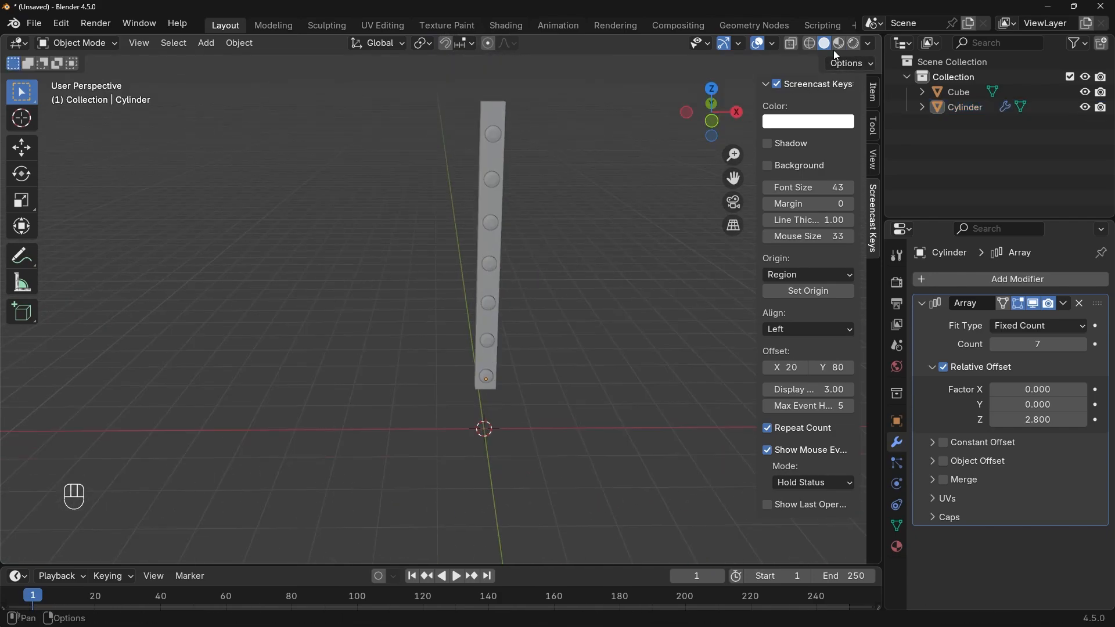
left_click(837, 46)
left_click(766, 84)
- Create a new material for the post and give it an orange base color with hue 0.033 and saturation 0.935
middle_click_drag(648, 218, 504, 225)
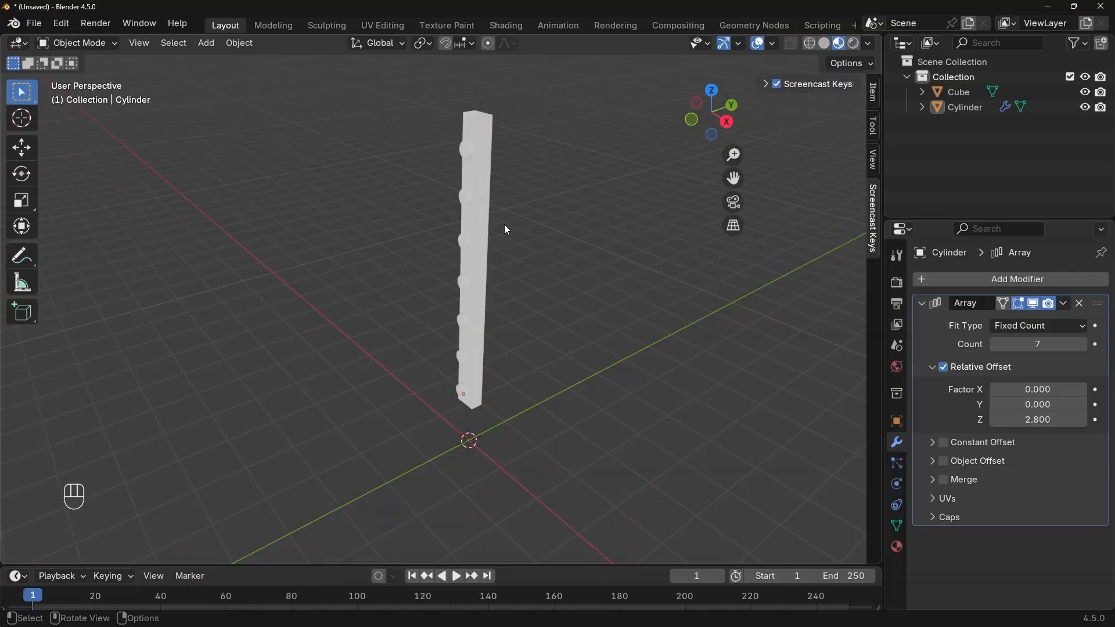
left_click(496, 234)
scroll(495, 233, "up", 3)
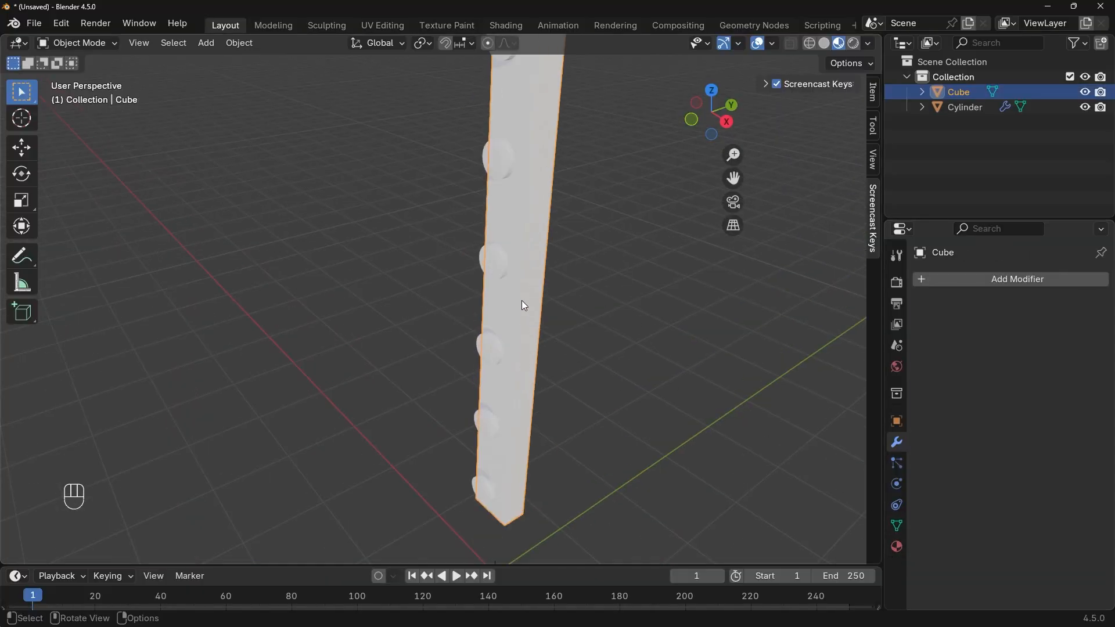
left_click(897, 547)
left_click(981, 342)
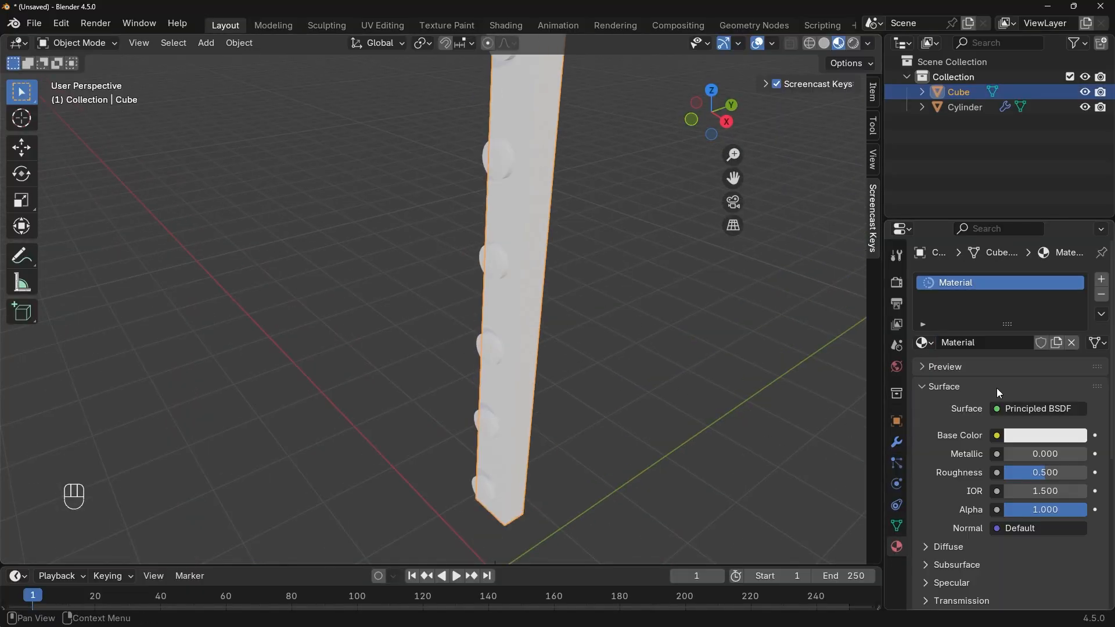
left_click(1040, 443)
left_click(985, 288)
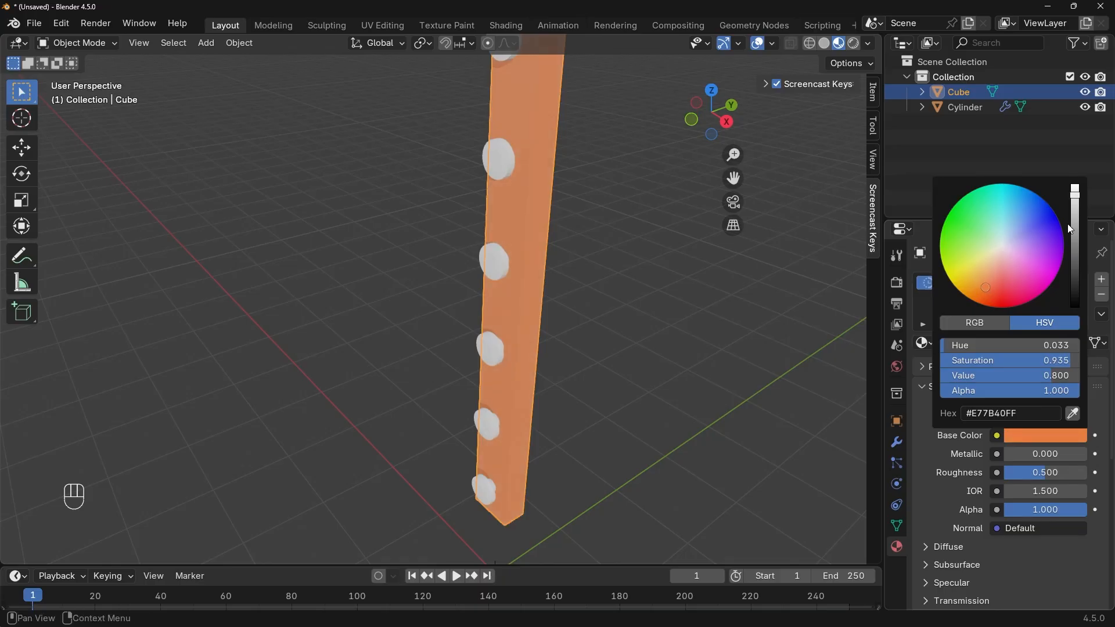
- Create a new material for the pins with a dark blue-grey base color, and deselect them
left_click(498, 161)
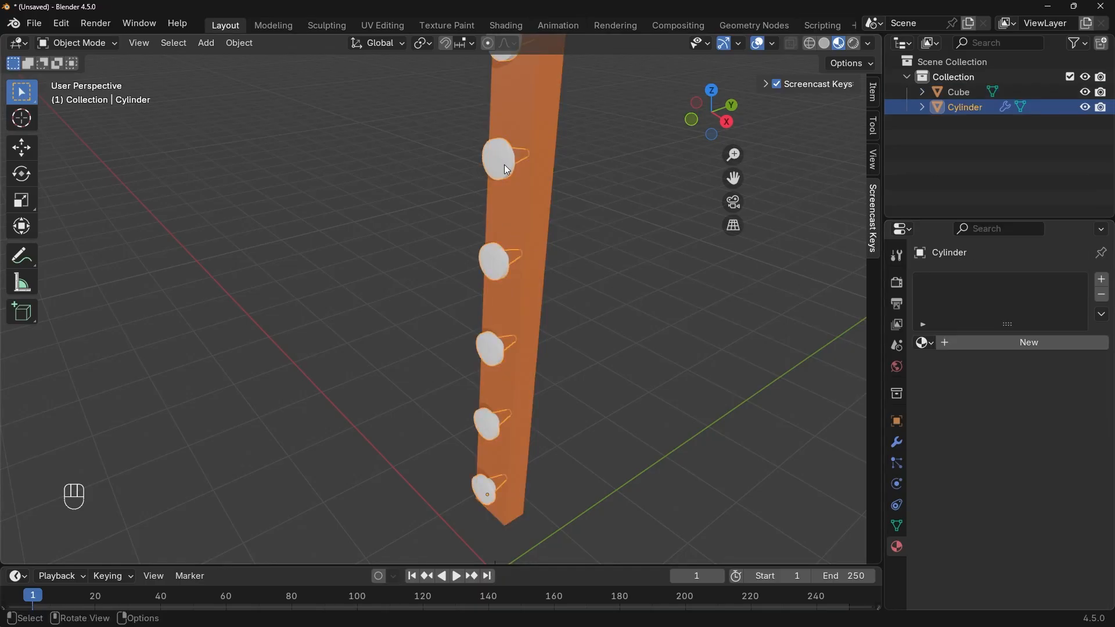
left_click(957, 345)
left_click(1045, 435)
left_click(1009, 228)
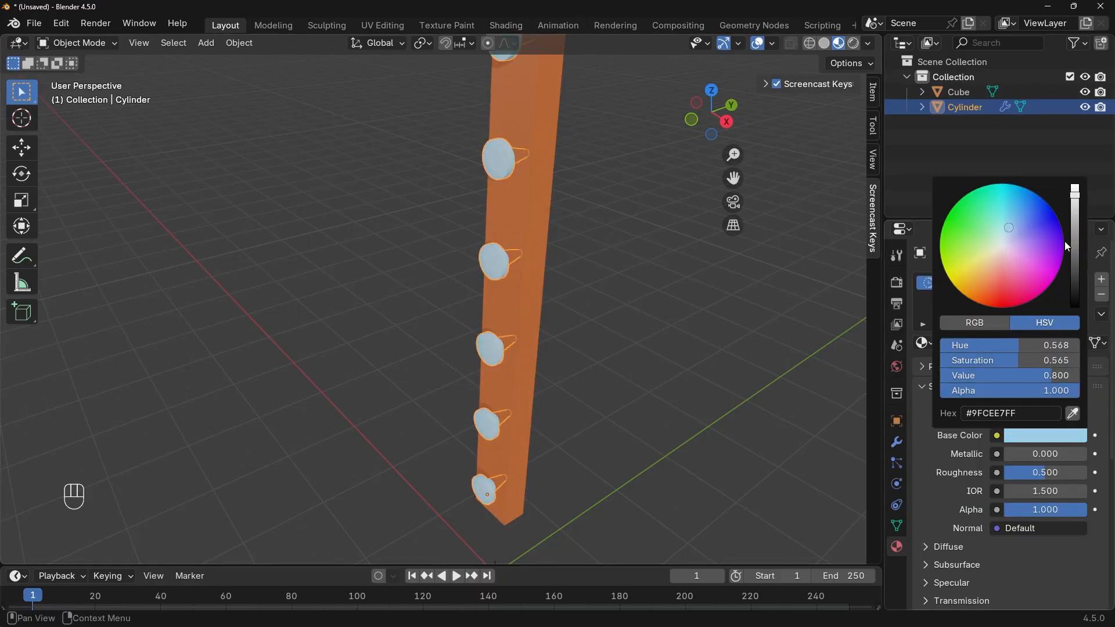
mouse_move(1074, 244)
left_mouse_down()
mouse_move(1075, 295)
mouse_move(1074, 257)
left_mouse_up()
left_click(725, 301)
- Try joining the post and the pin array into a single object
scroll(528, 302, "down", 4)
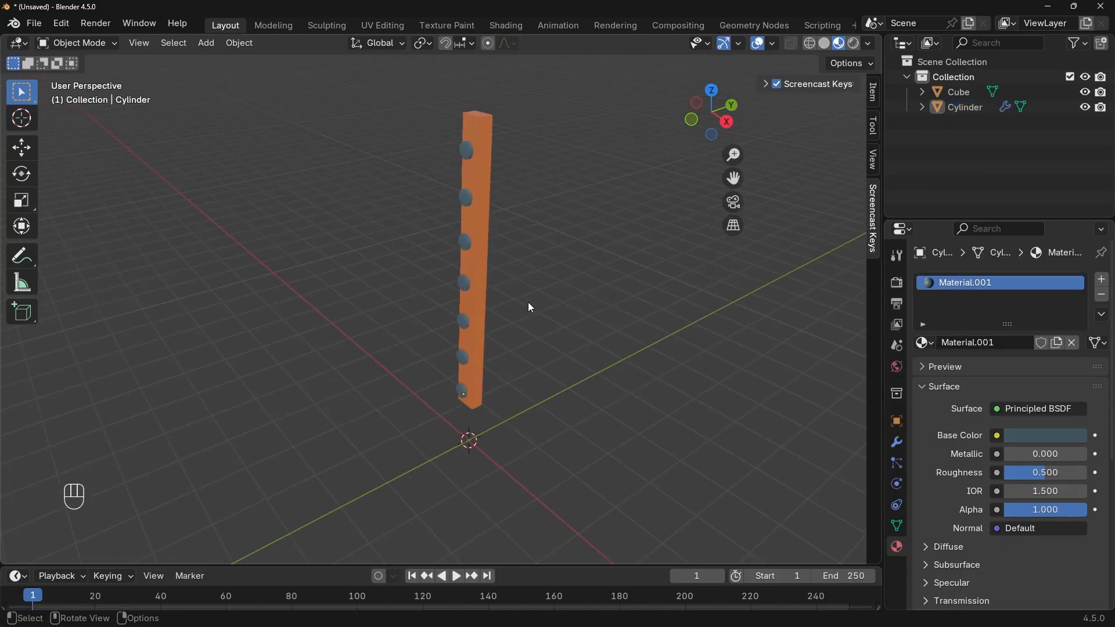
key("a")
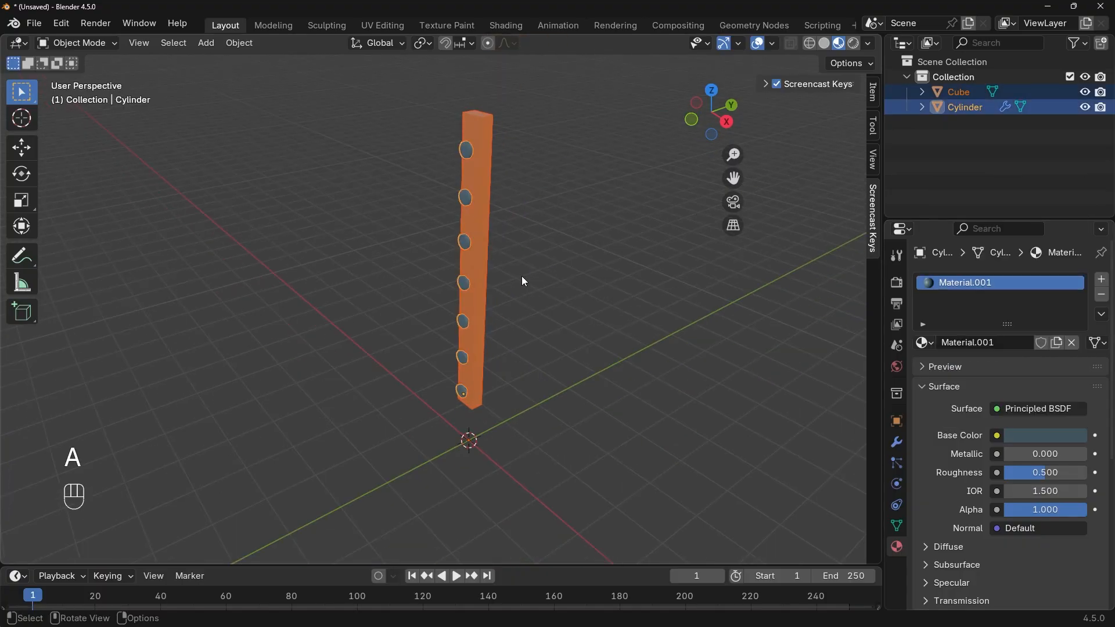
key("ctrl+j")
key("ctrl+z")
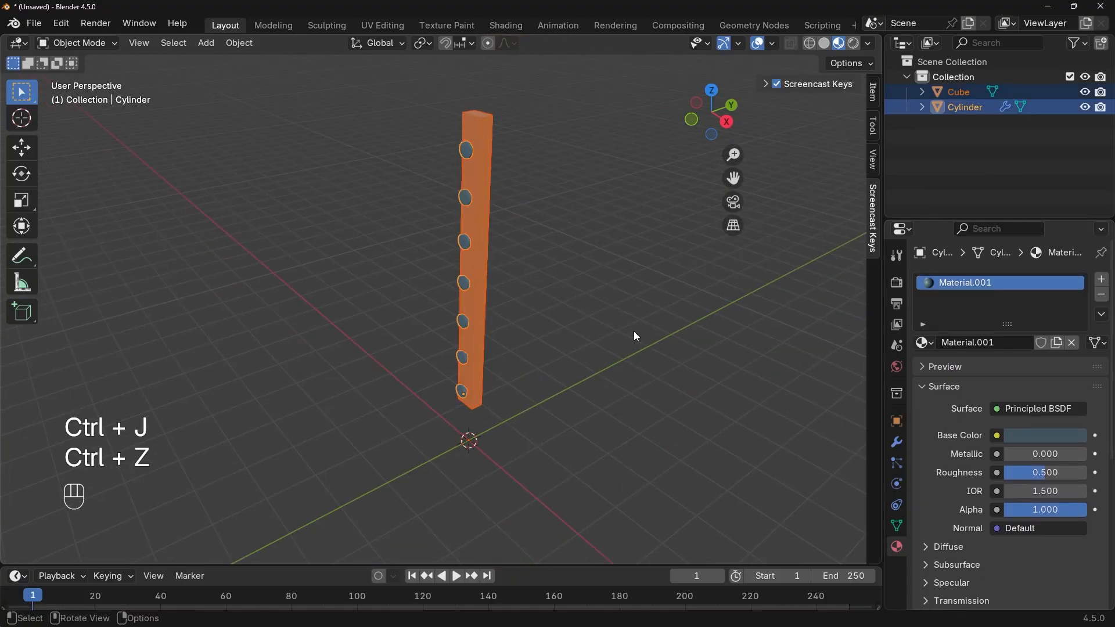
- Apply the Array modifier on the pins and join the pins and the post into a single object
left_click(897, 442)
key("ctrl+a")
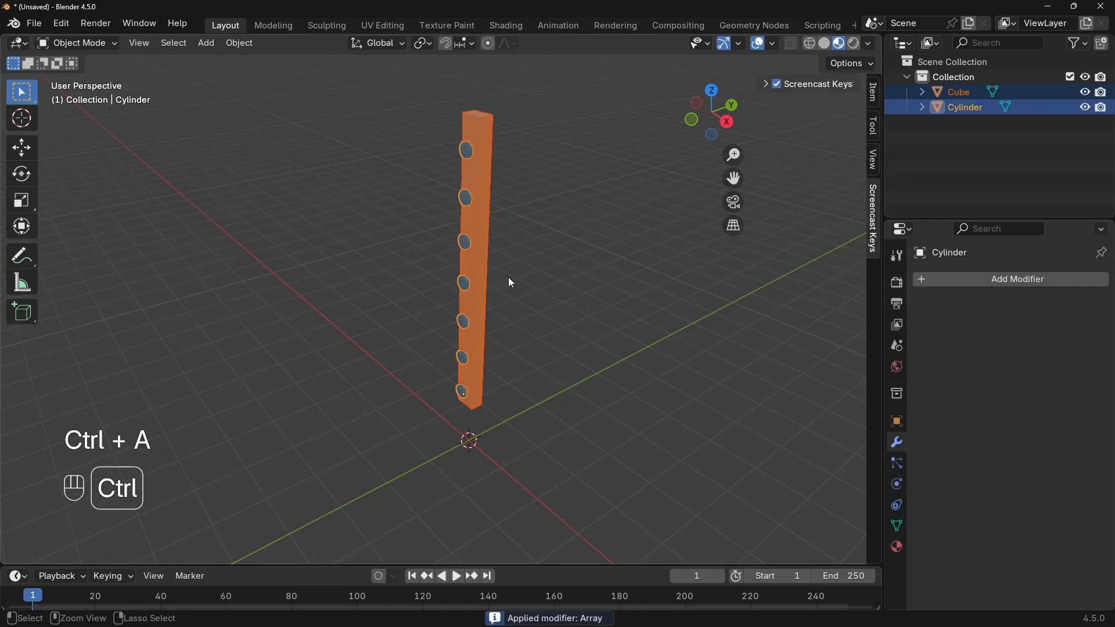
key("ctrl+j")
left_click(393, 76)
key("a")
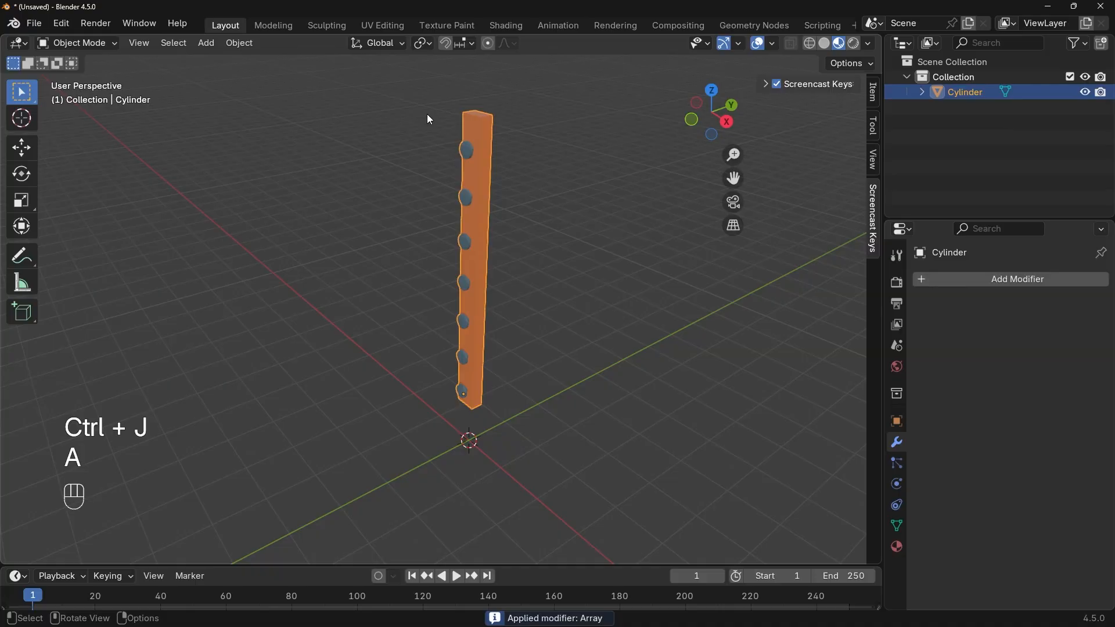
- Set the joined post's origin to its geometry
left_click(240, 43)
mouse_move(298, 76)
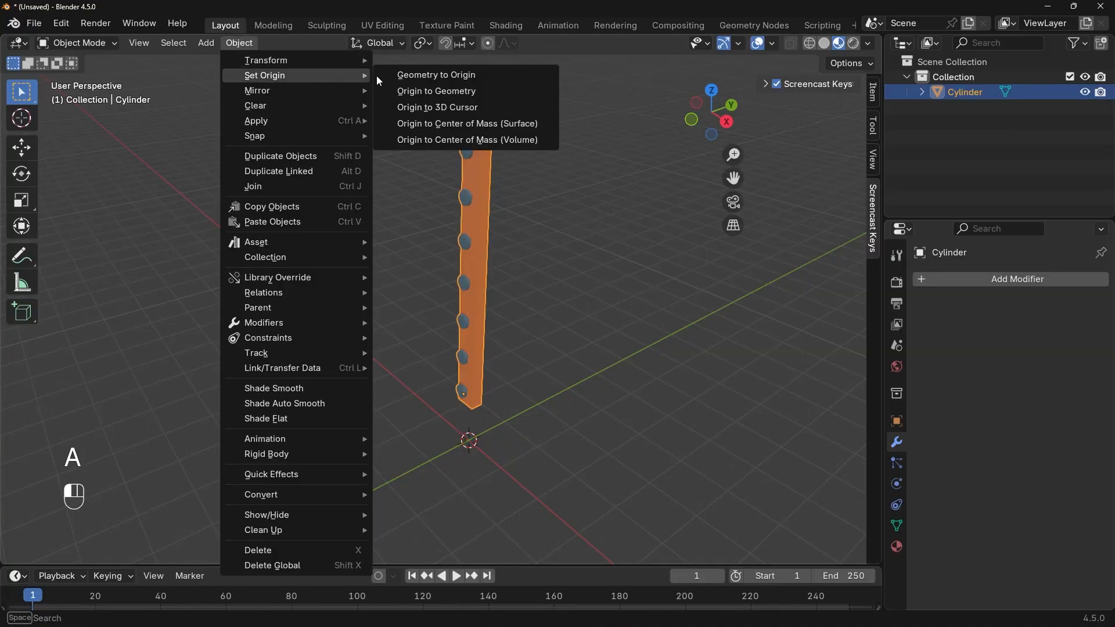
left_click(484, 92)
middle_click_drag(486, 204, 540, 288)
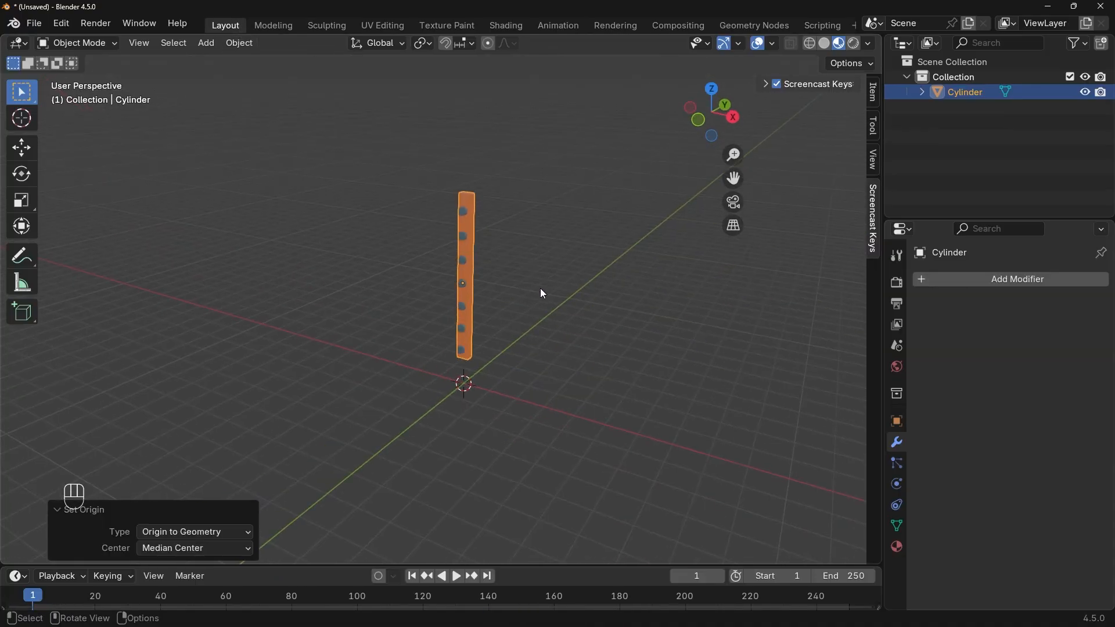
- In front view, duplicate the post about 6.23 m along X and 3.02 m along Z, and rotate the copy 90°
key("KP_1")
key("shift+d")
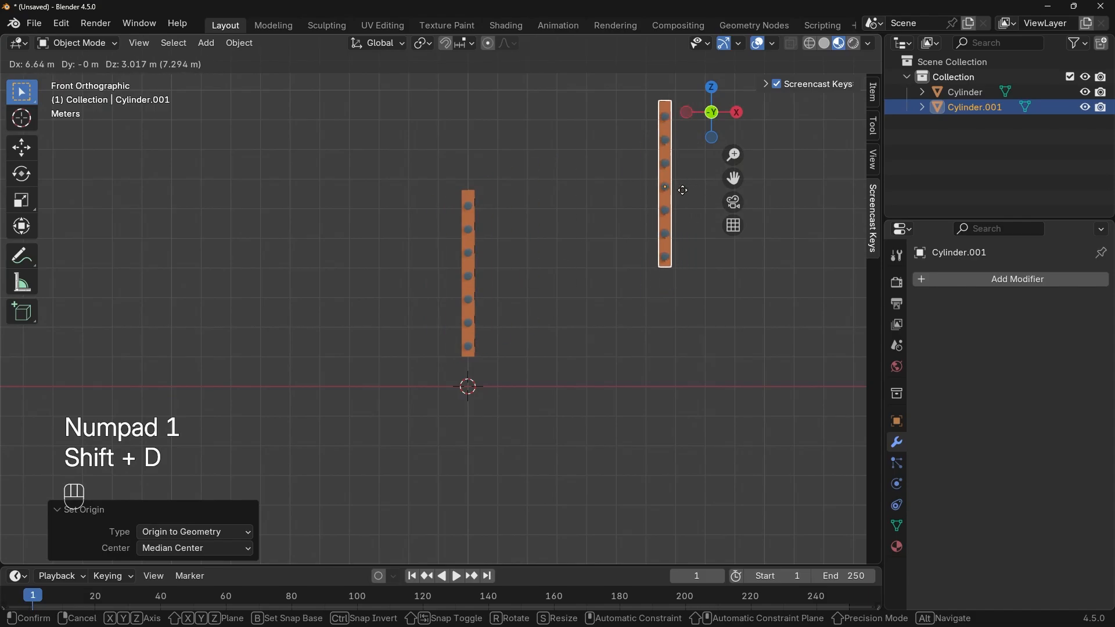
left_click(683, 191)
key("r")
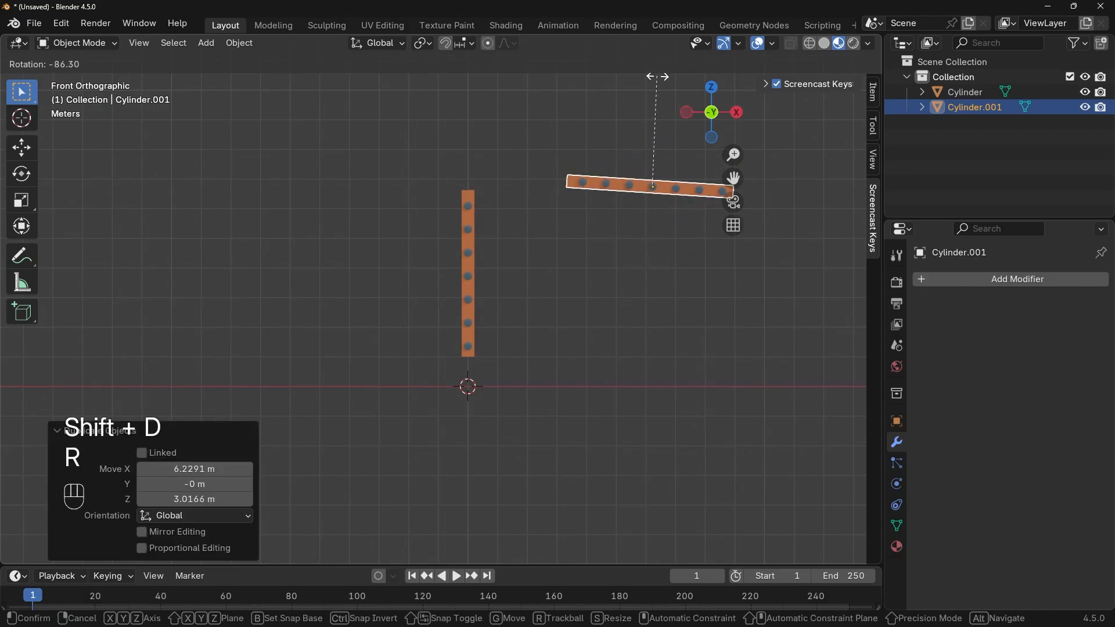
key("KP_9")
key("KP_0")
key("Return")
- Move the horizontal copy about 1.51 m along X and 1.41 m along Z
middle_click_drag(629, 208, 521, 290, "shift")
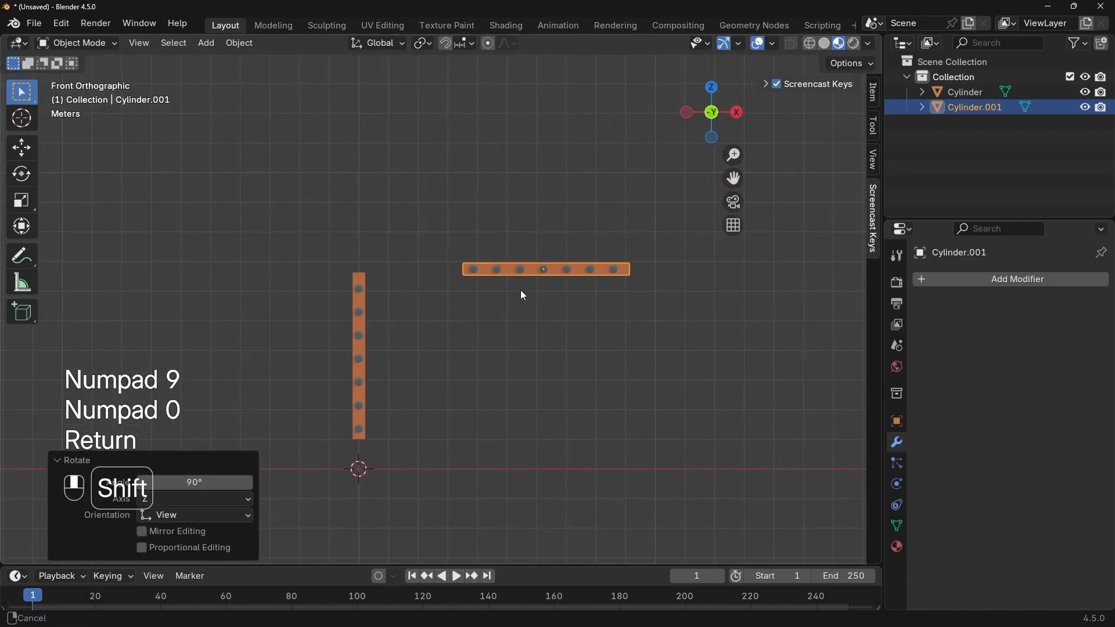
key("g")
left_click(565, 252)
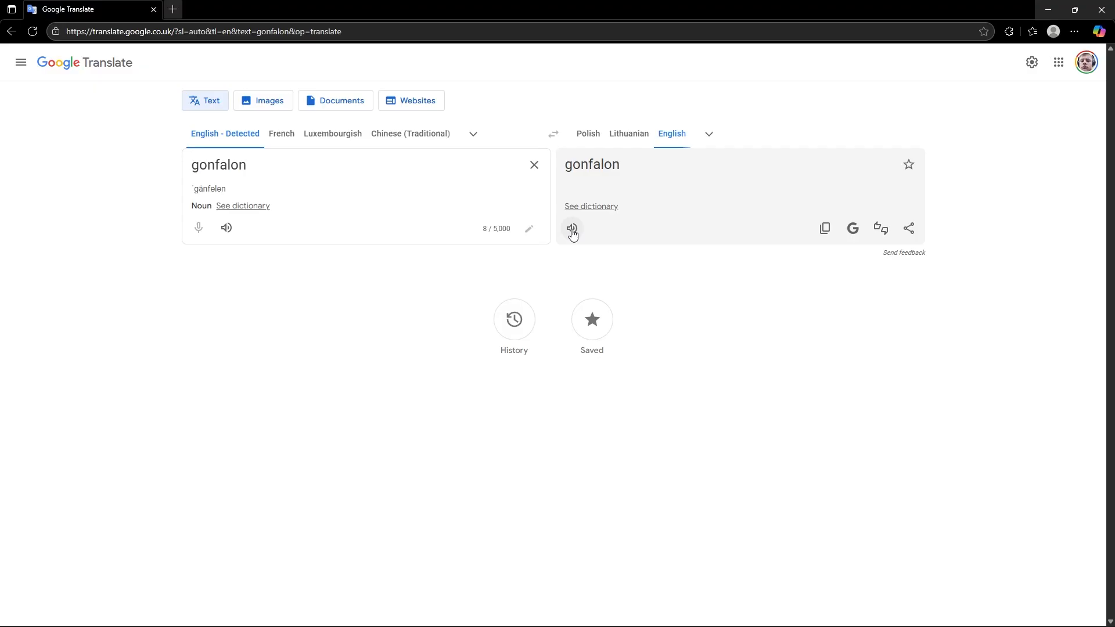
- Switch to Google Translate and play the English pronunciation of "gonfalon"
left_click(572, 231)
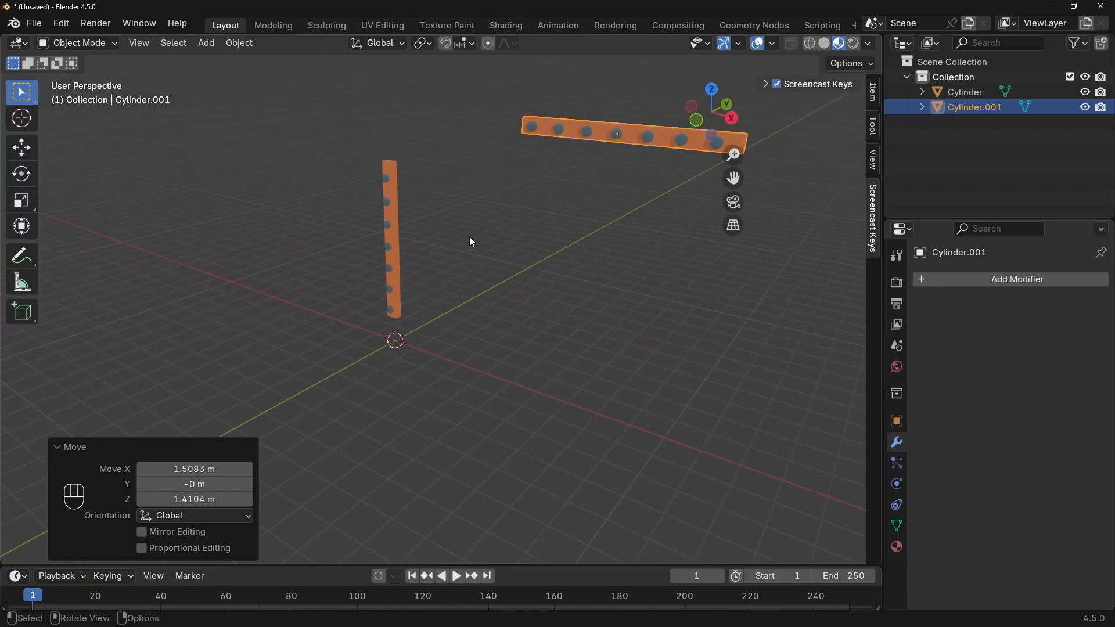
- Try a plain plane mesh at the world origin as the flag base, and delete it again
middle_click_drag(472, 242, 537, 259)
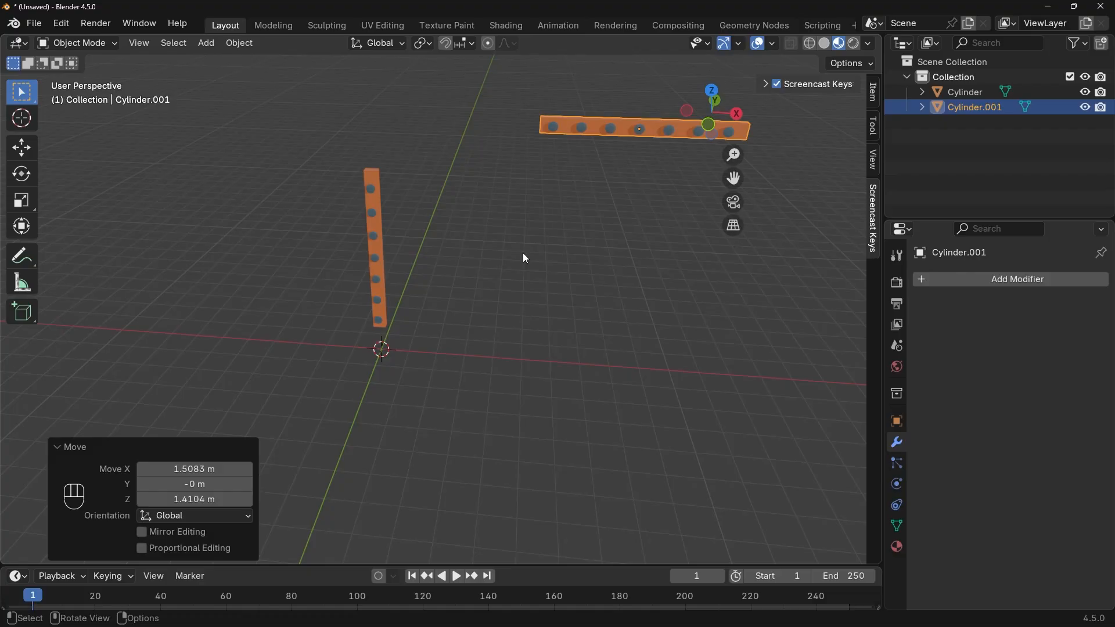
key("shift+a")
mouse_move(525, 255)
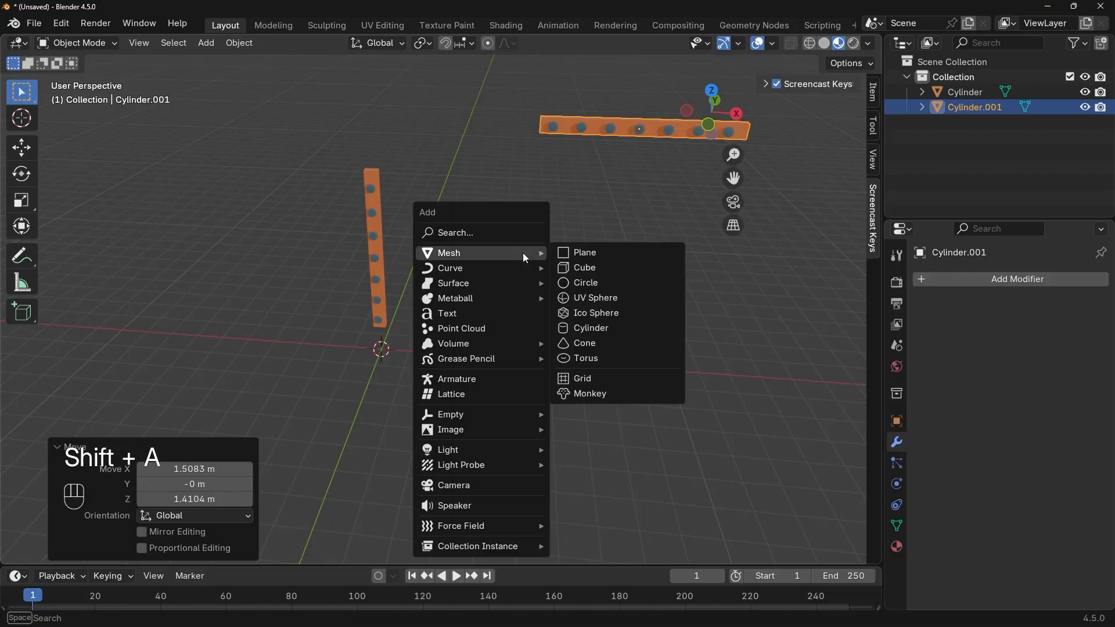
left_click(611, 254)
middle_click_drag(468, 328, 458, 300)
scroll(594, 326, "up", 8)
key("Tab")
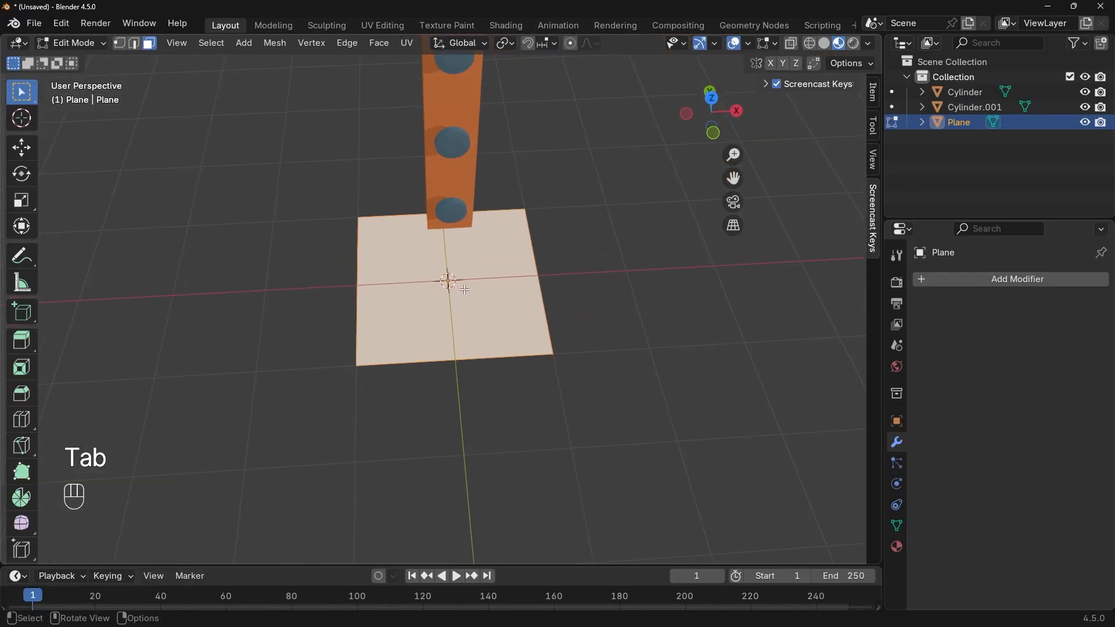
scroll(465, 285, "down", 2)
key("Tab")
key("x")
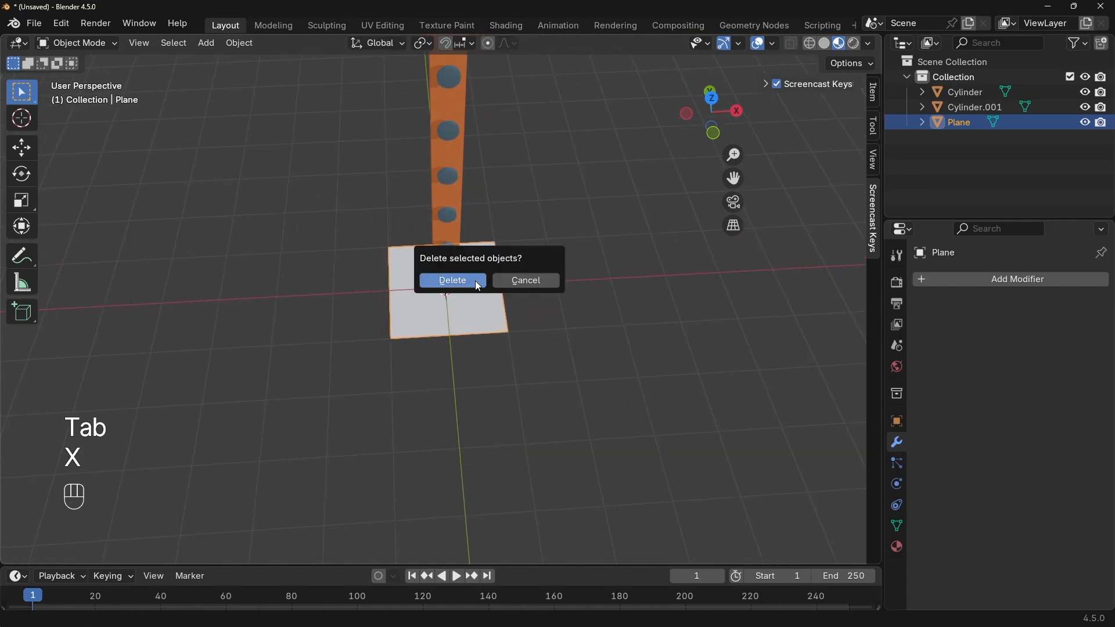
left_click(453, 281)
scroll(479, 289, "down", 2)
middle_click_drag(479, 289, 574, 263)
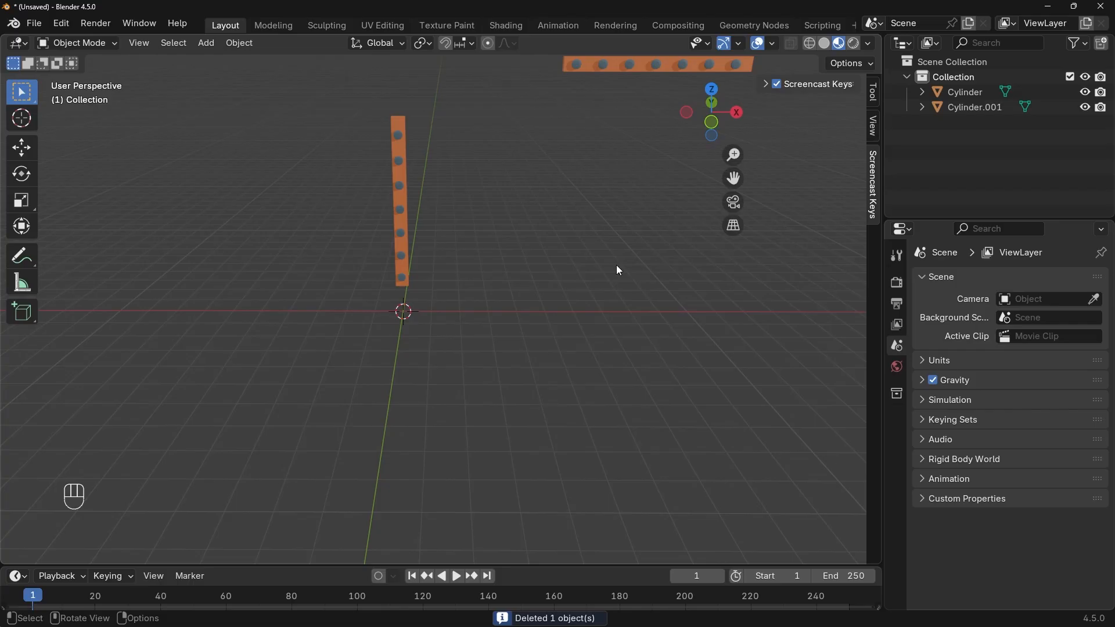
key("shift+a")
mouse_move(611, 228)
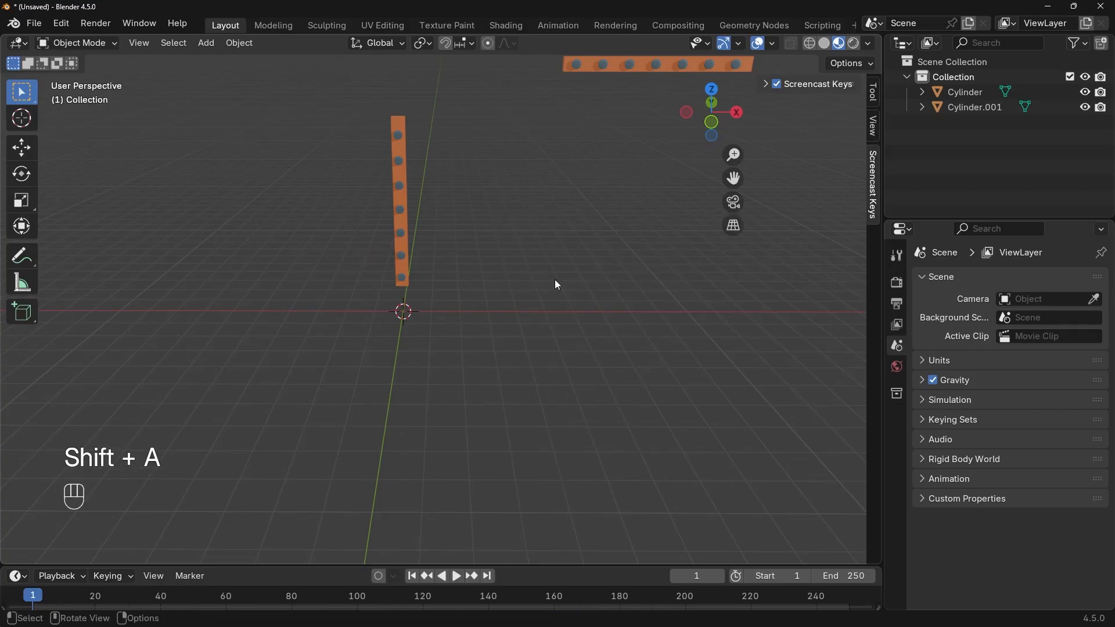
key("shift+a")
mouse_move(557, 285)
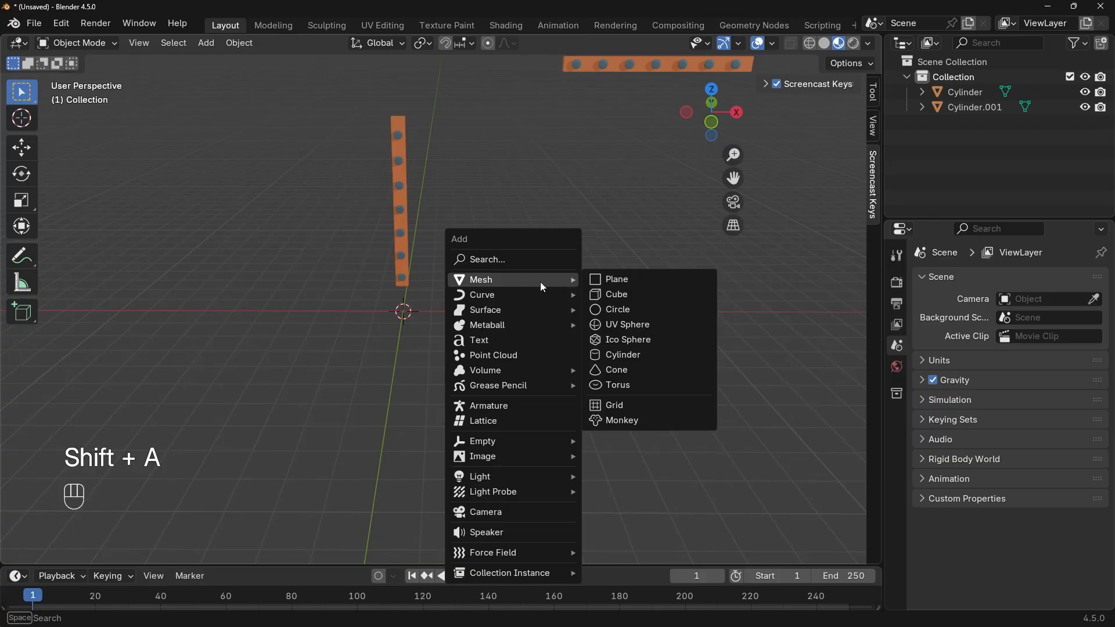
mouse_move(503, 458)
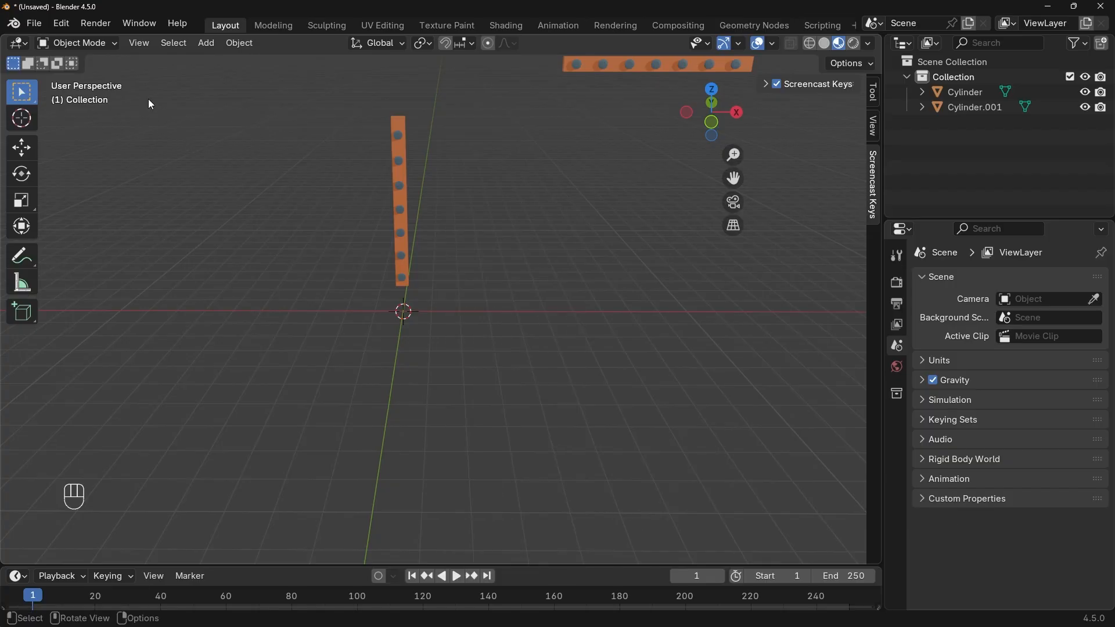
- Search the add-ons in Preferences for "ima", clear the search, and close the preferences
left_click(98, 23)
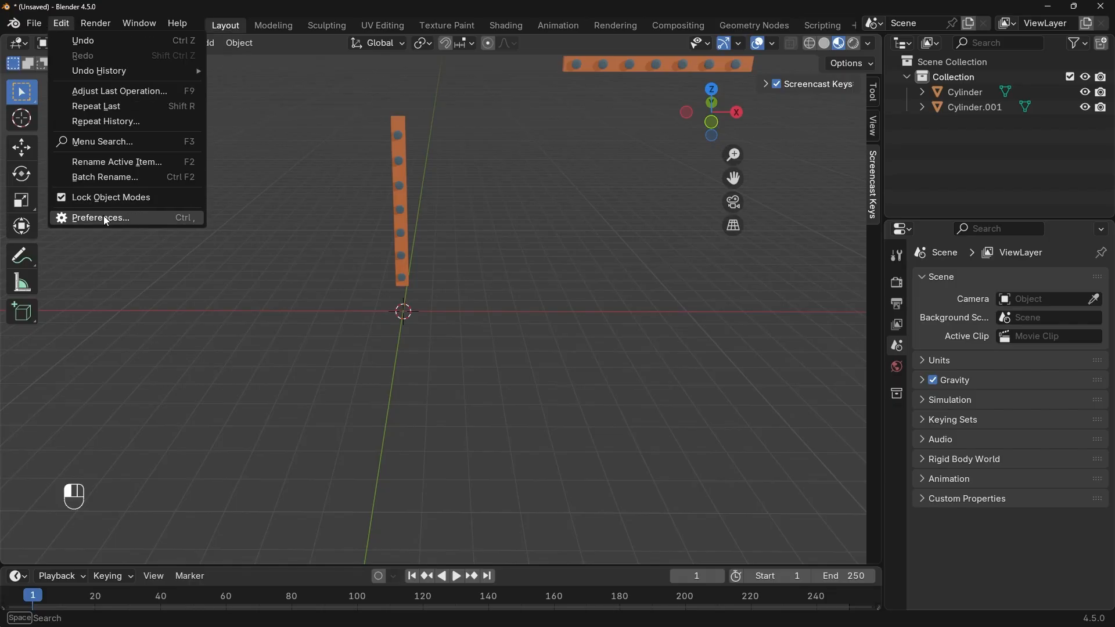
left_click(100, 216)
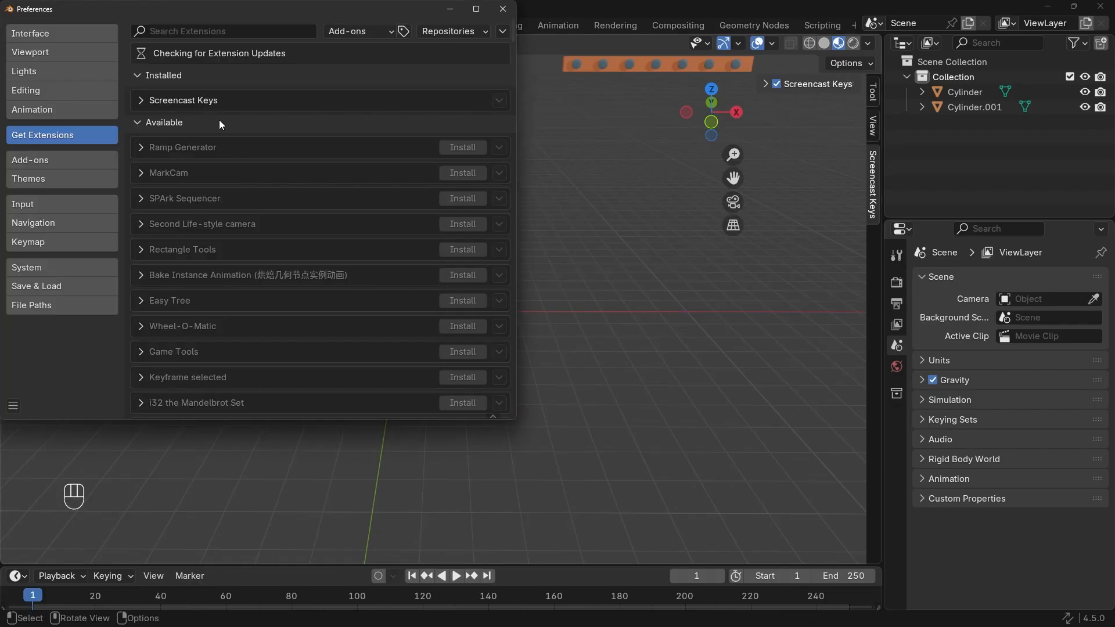
left_click(34, 160)
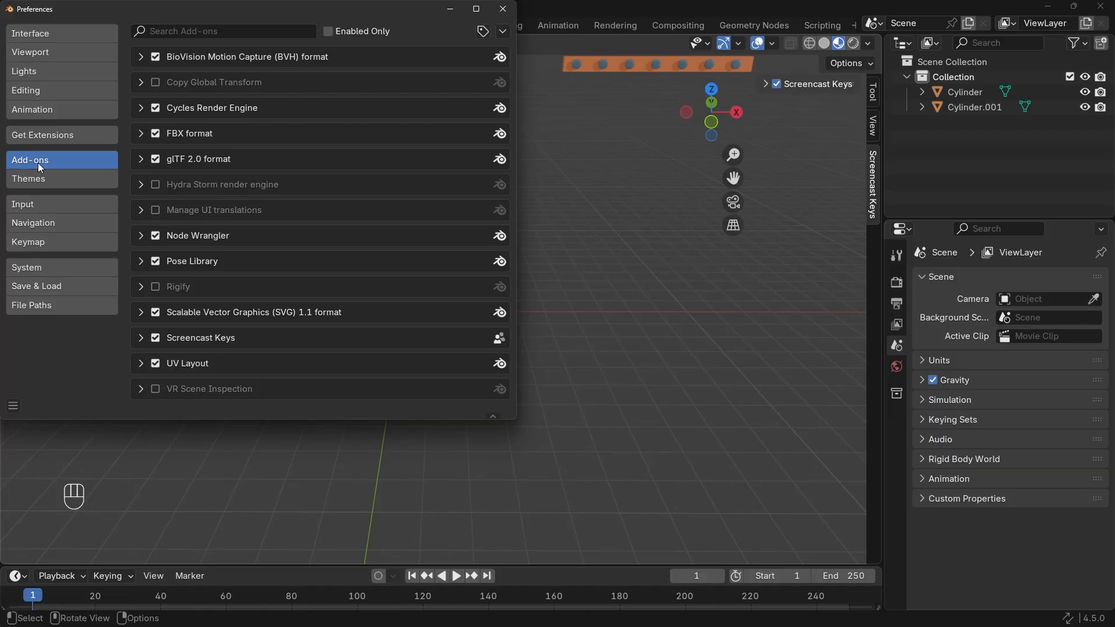
left_click(260, 26)
type("ima")
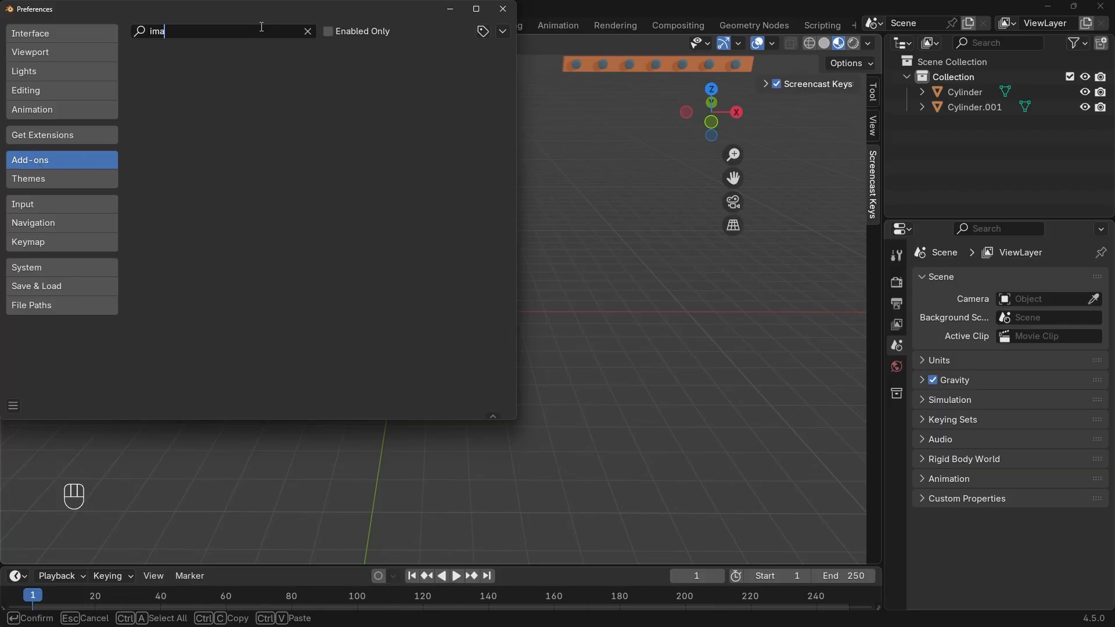
key("BackSpace")
key("BackSpace")
key("BackSpace")
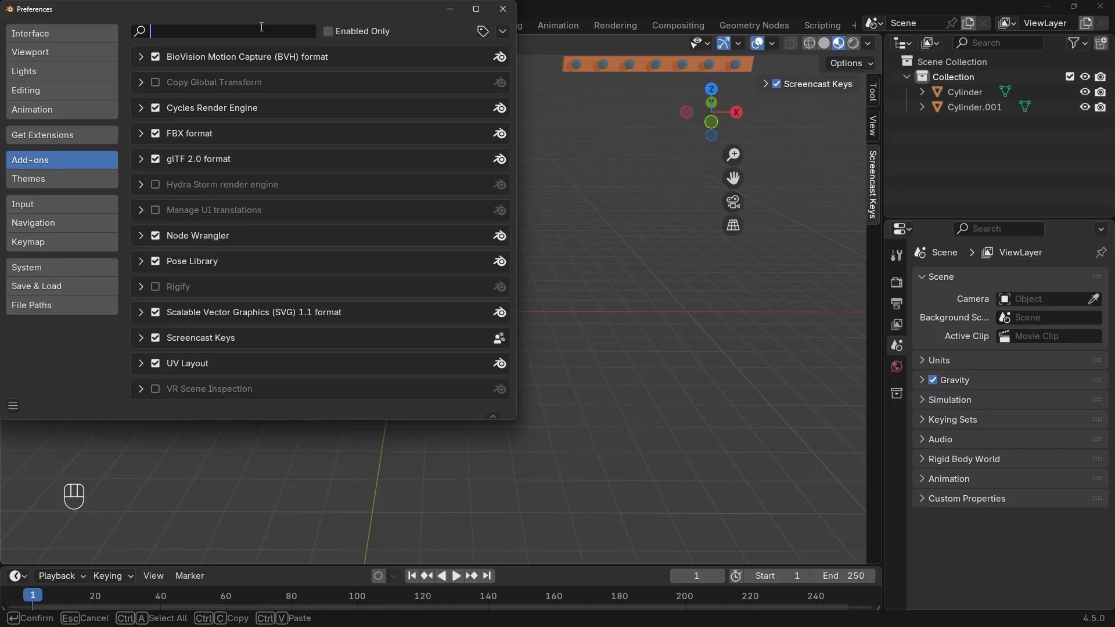
left_click(503, 9)
- Import Flag.png from the gd objects folder as an image mesh plane
key("shift+a")
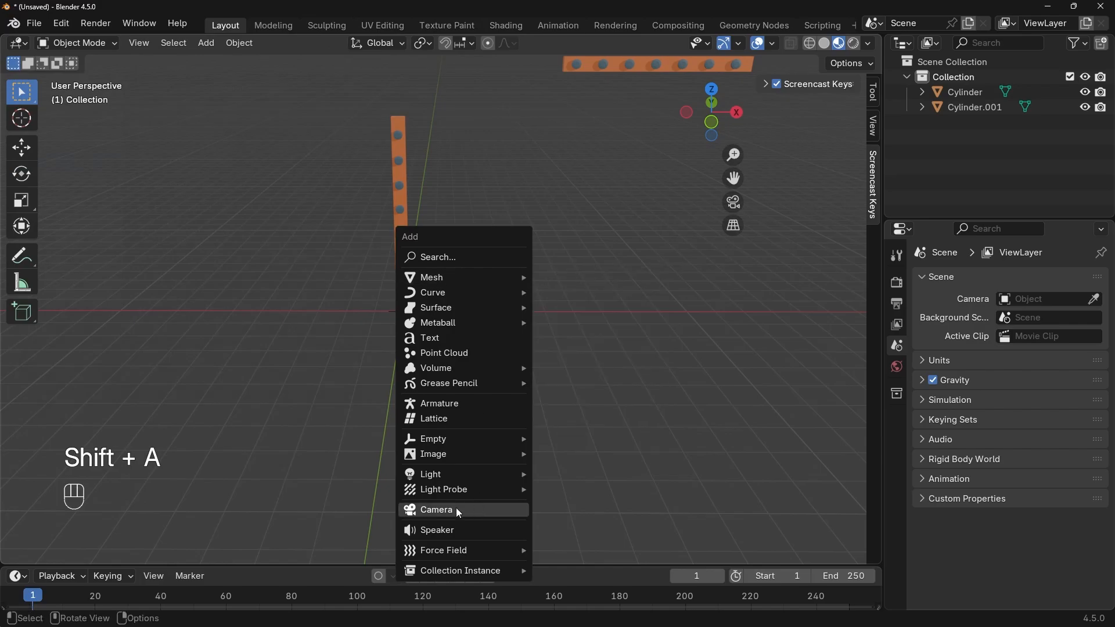
mouse_move(453, 457)
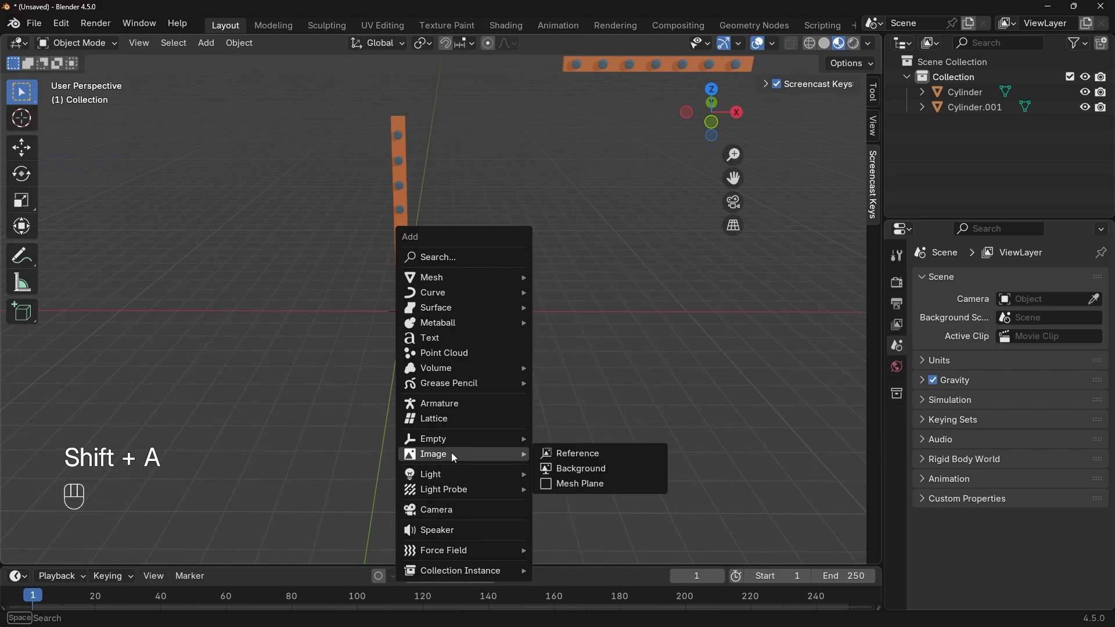
left_click(601, 486)
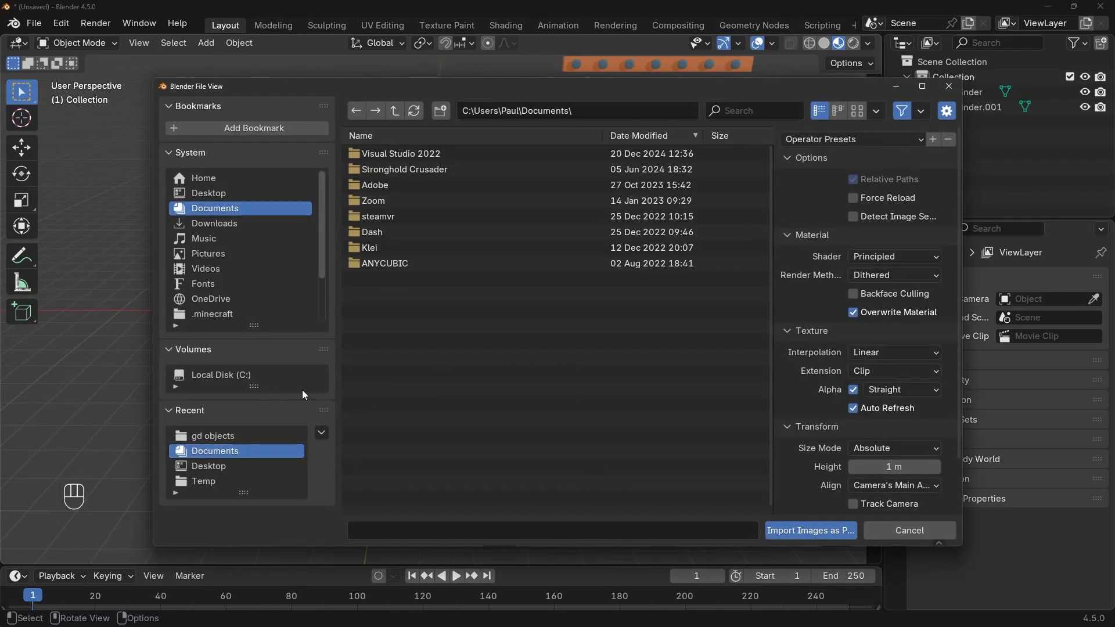
left_click(218, 435)
left_click(396, 170)
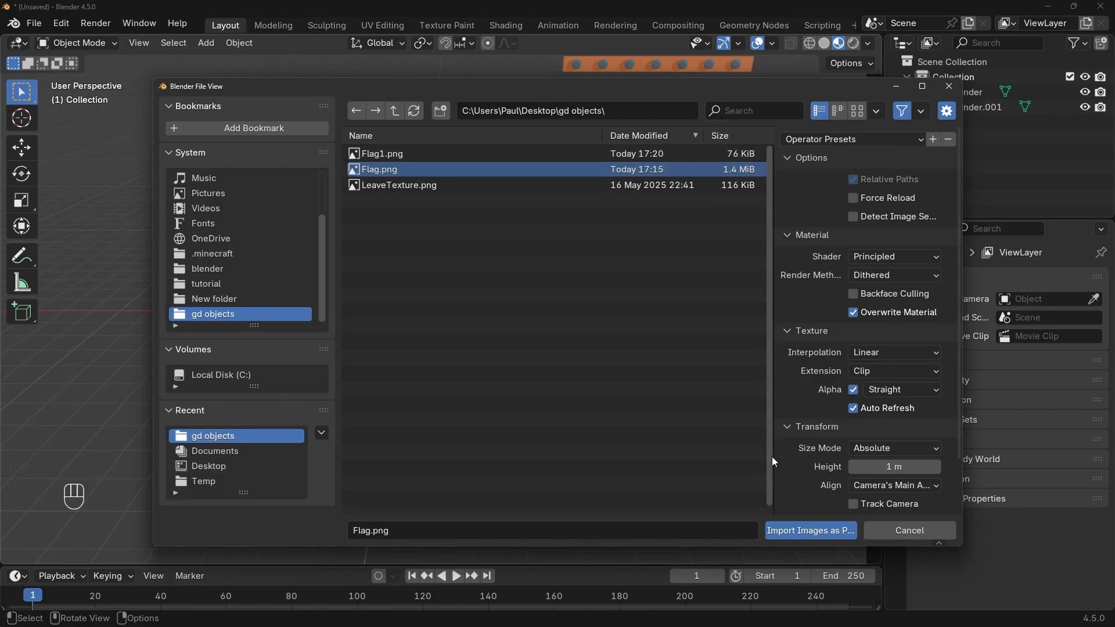
left_click(811, 530)
- Subdivide the flag image plane across its width with 25 evenly spaced loop cuts in Edit Mode
middle_click_drag(335, 253, 419, 322)
middle_click_drag(441, 296, 511, 253, "shift")
scroll(546, 272, "up", 6)
middle_click_drag(612, 207, 543, 316, "shift")
key("Tab")
middle_click_drag(451, 300, 552, 308, "shift")
scroll(459, 246, "up", 3)
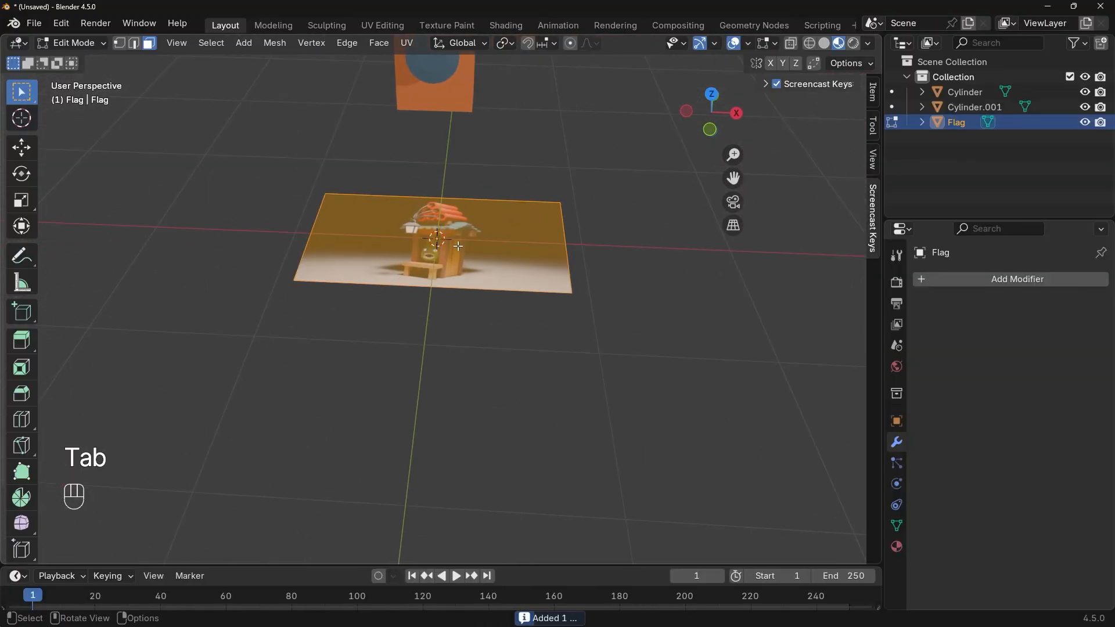
middle_click_drag(458, 247, 439, 251)
middle_click_drag(415, 211, 554, 277)
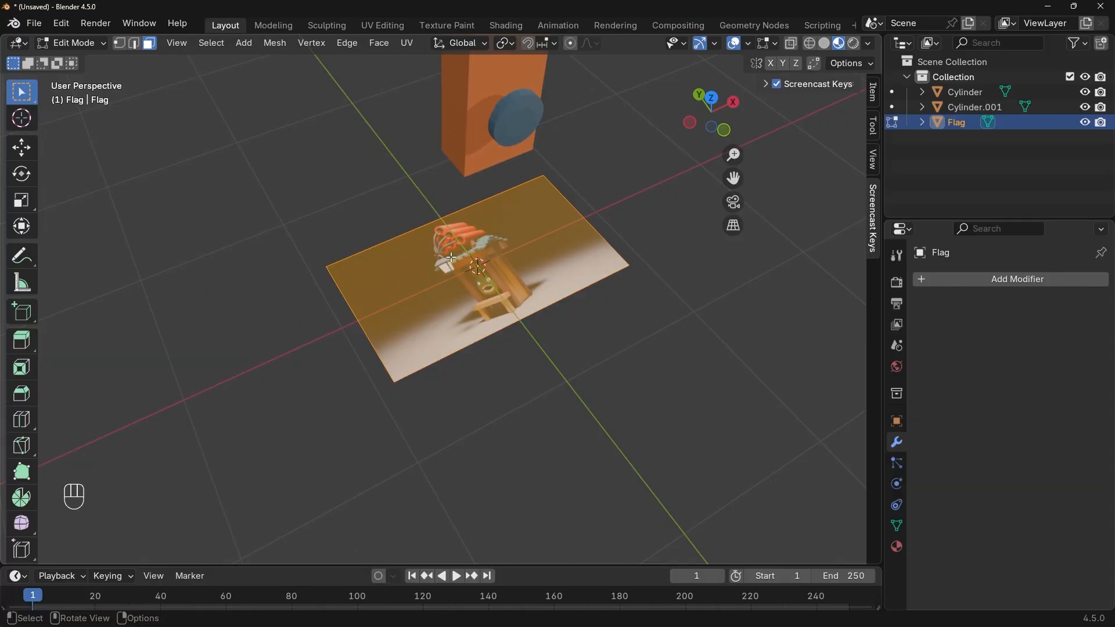
key("ctrl")
key("ctrl+r")
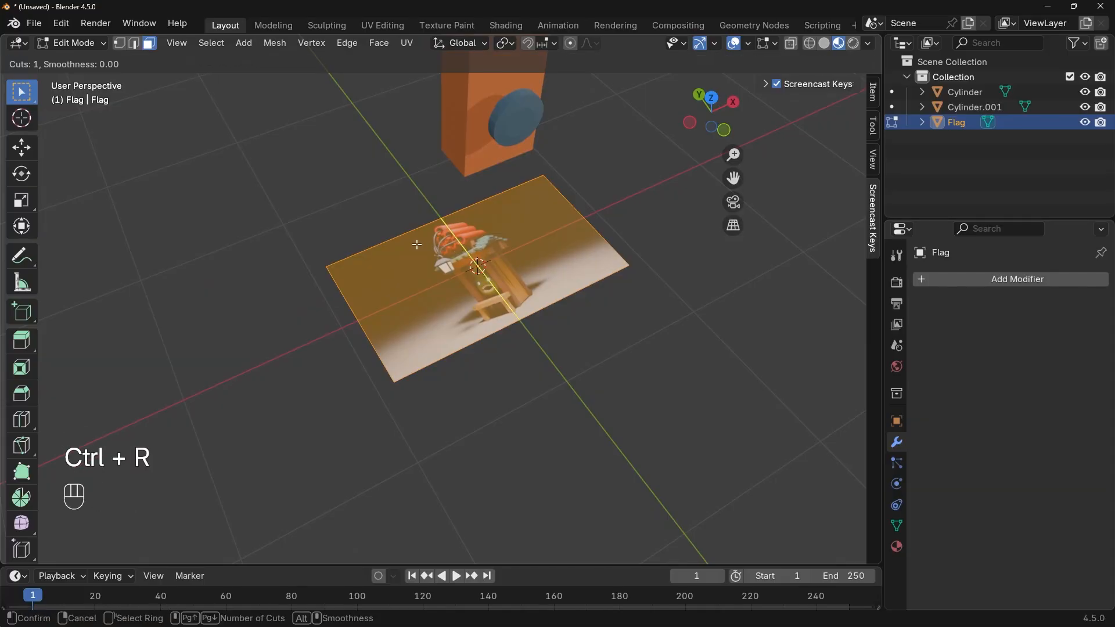
key("KP_2")
key("KP_5")
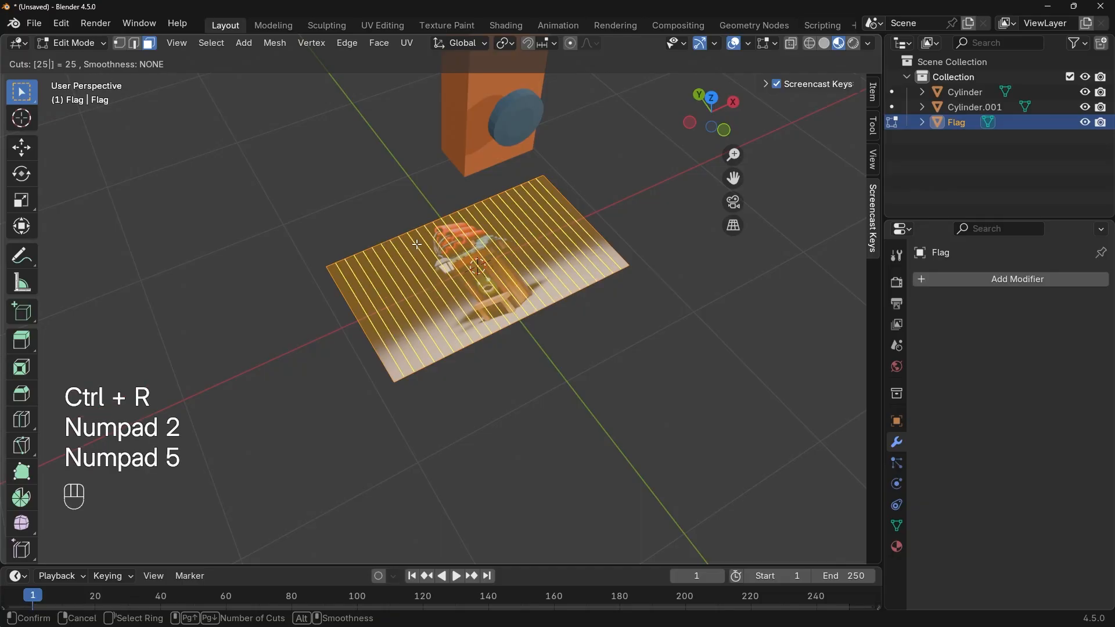
key("Return")
key("Escape")
- Add 20 evenly spaced loop cuts in the other direction to form a grid on the flag plane
key("ctrl")
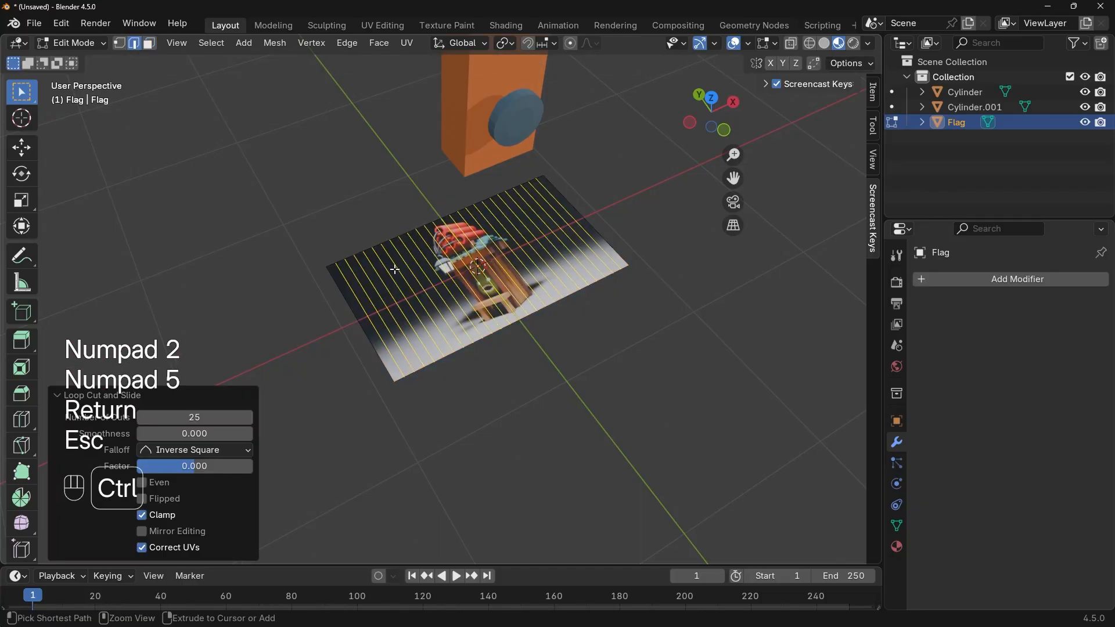
key("ctrl+r")
key("KP_2")
key("KP_0")
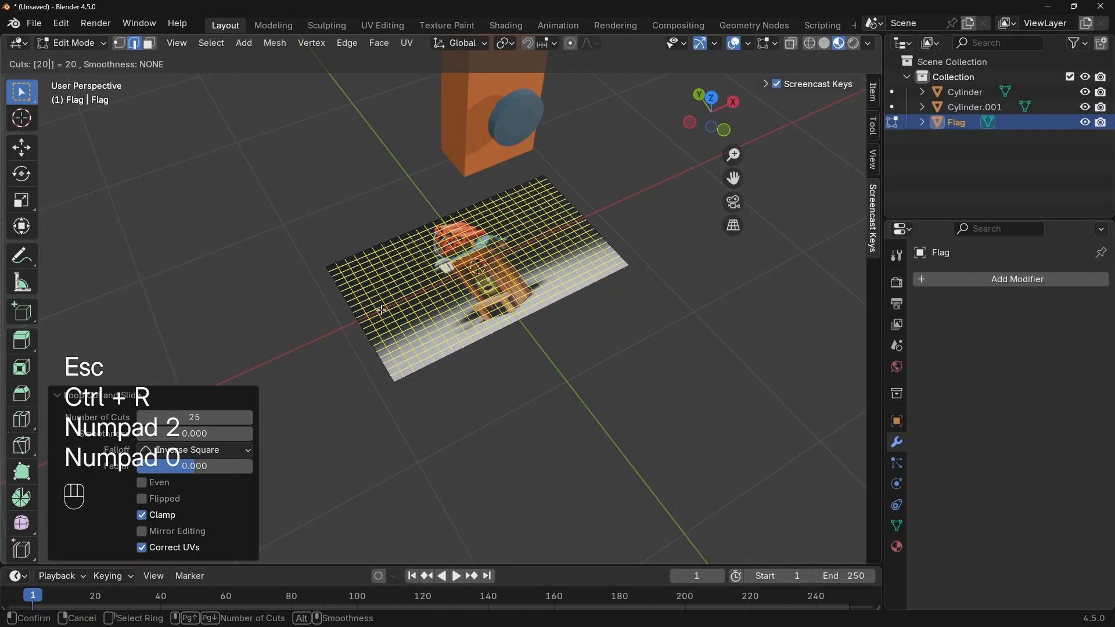
key("Return")
key("Tab")
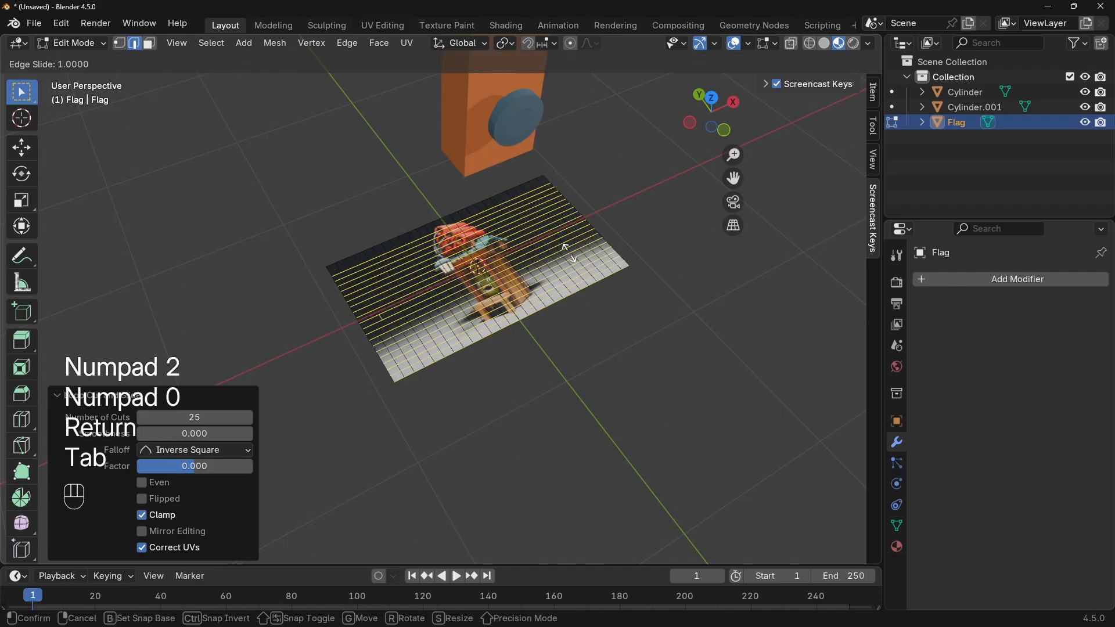
key("Escape")
- Return the flag to Object Mode and rotate it 90° around the X axis to stand upright
middle_click_drag(548, 246, 514, 273)
key("Tab")
key("Tab")
key("a")
key("Tab")
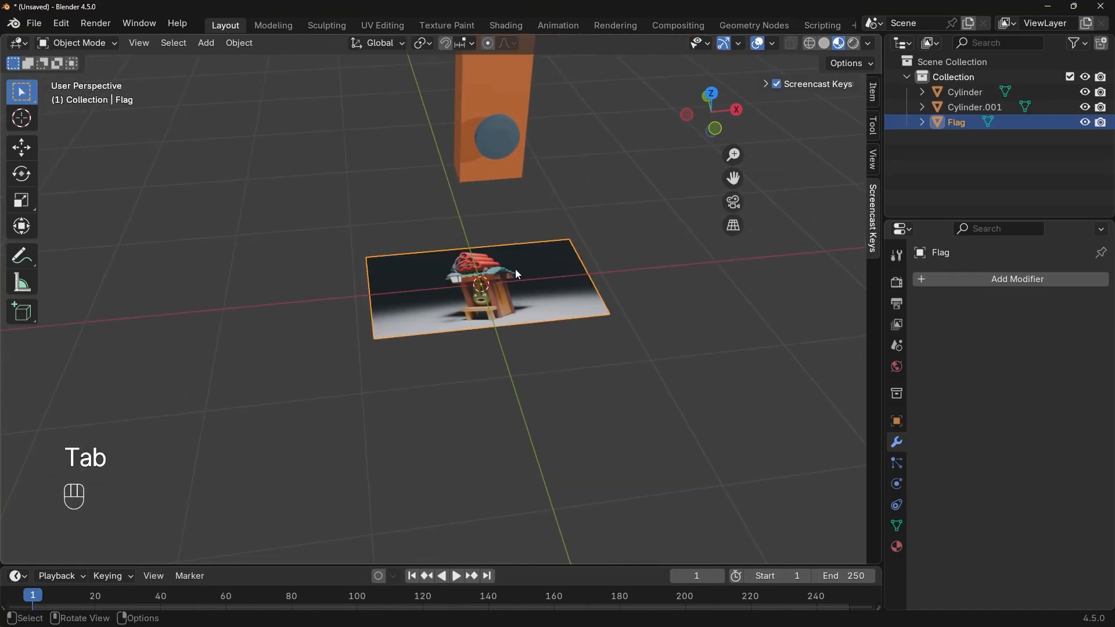
key("r")
key("y")
key("x")
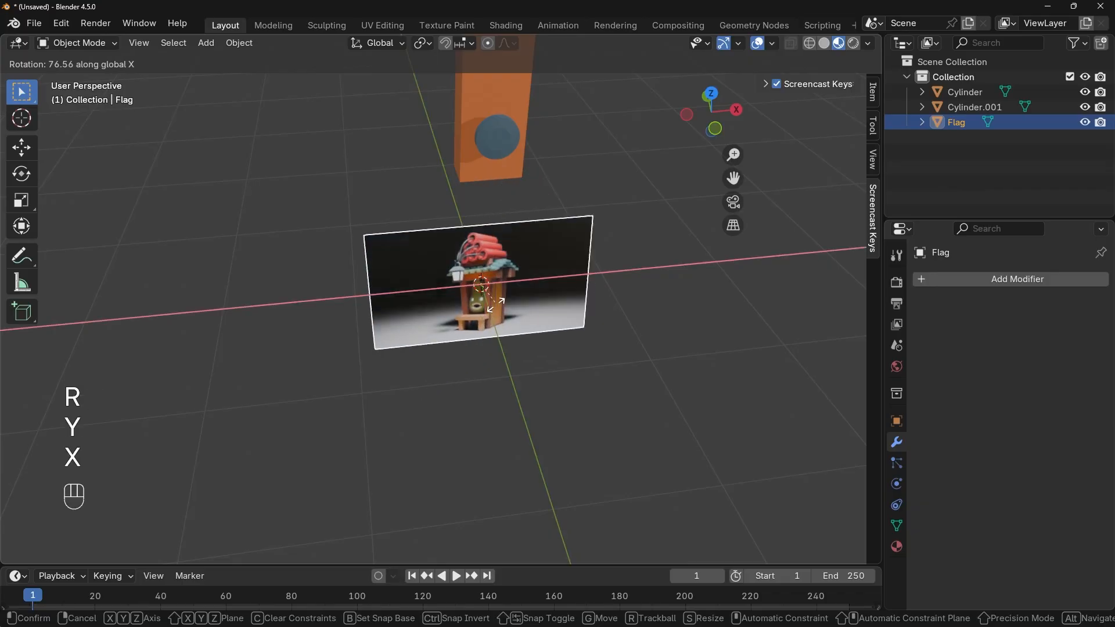
key("KP_9")
key("KP_0")
key("Return")
- Scale the flag up by about 3.87 in the front view and move it toward the vertical post
scroll(502, 323, "down", 4)
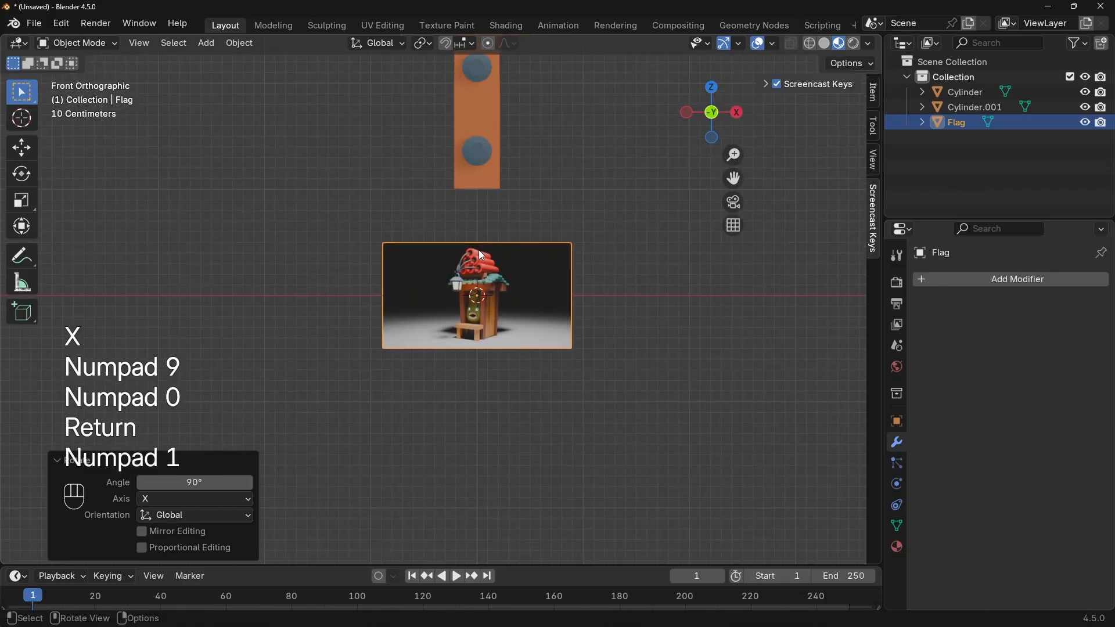
key("s")
left_click(766, 166)
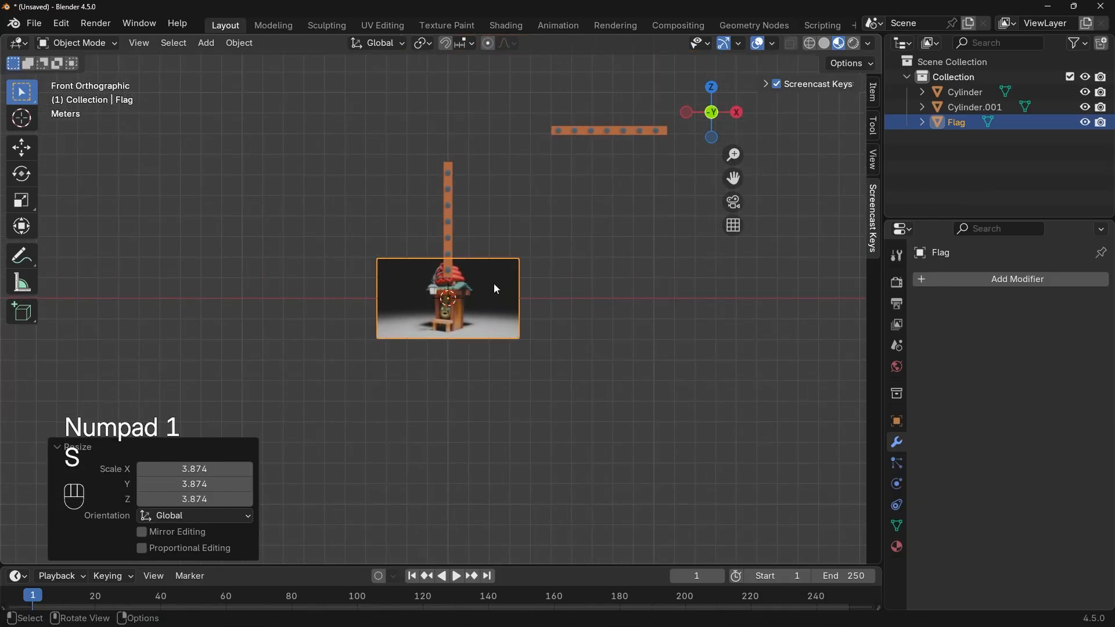
key("g")
left_click(595, 203)
- Resize the flag by about 1.5 and 0.88 to nearly the vertical post's height, and align its side edge with the post
key("s")
key("g")
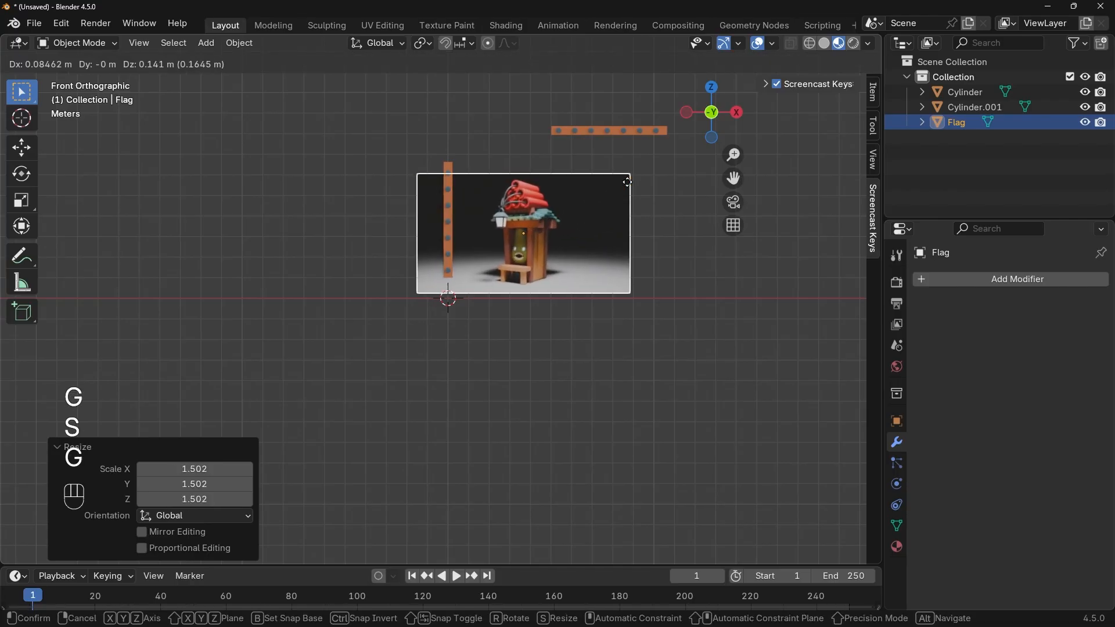
key("s")
left_click(643, 177)
key("g")
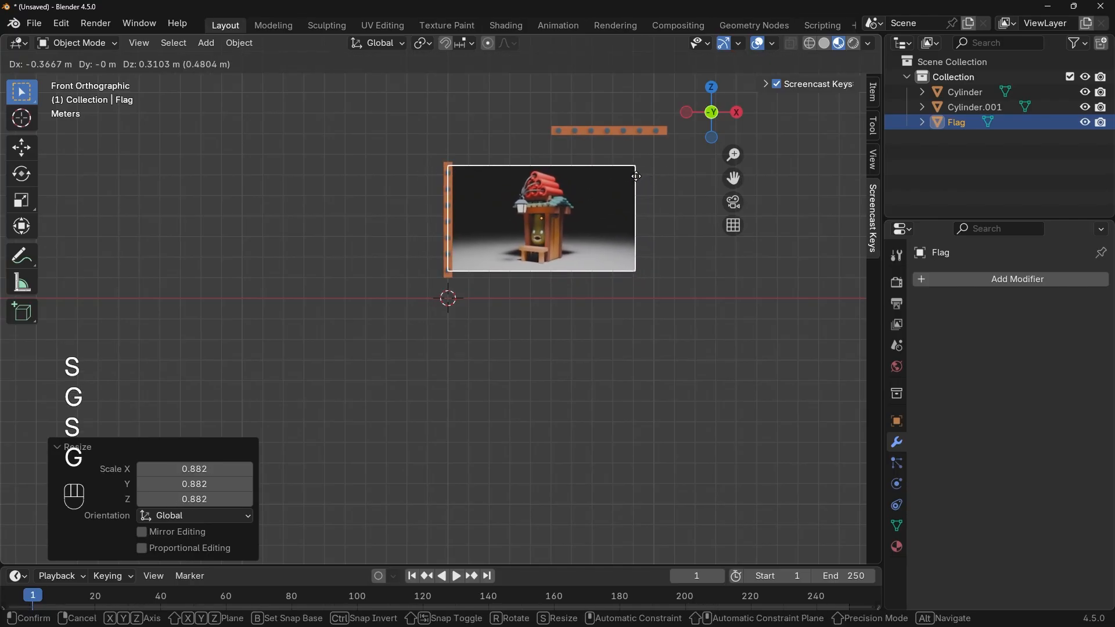
left_click(635, 178)
- Move the flag along the Y axis onto the front of the vertical post, around its pins
scroll(571, 173, "up", 2)
scroll(566, 173, "up", 3)
middle_click_drag(541, 228, 491, 433, "shift")
scroll(519, 325, "up", 4)
scroll(546, 300, "down", 2)
middle_click_drag(566, 298, 480, 253)
key("g")
key("y")
left_click(536, 338)
key("Tab")
key("Tab")
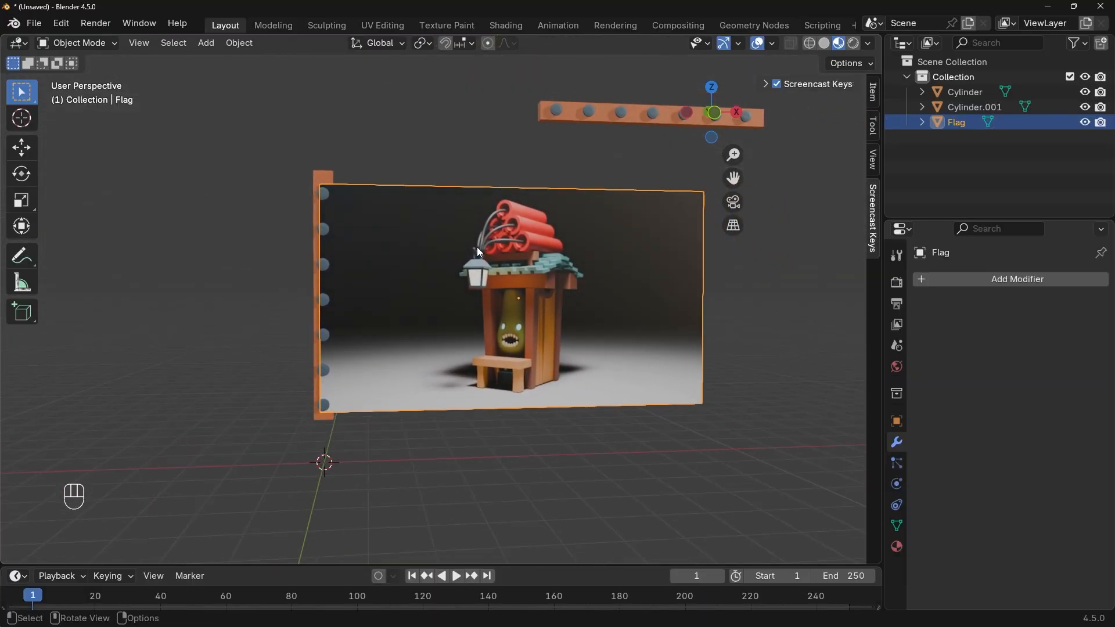
- Add Cloth physics to the flag and apply the Cotton preset
left_click(900, 493)
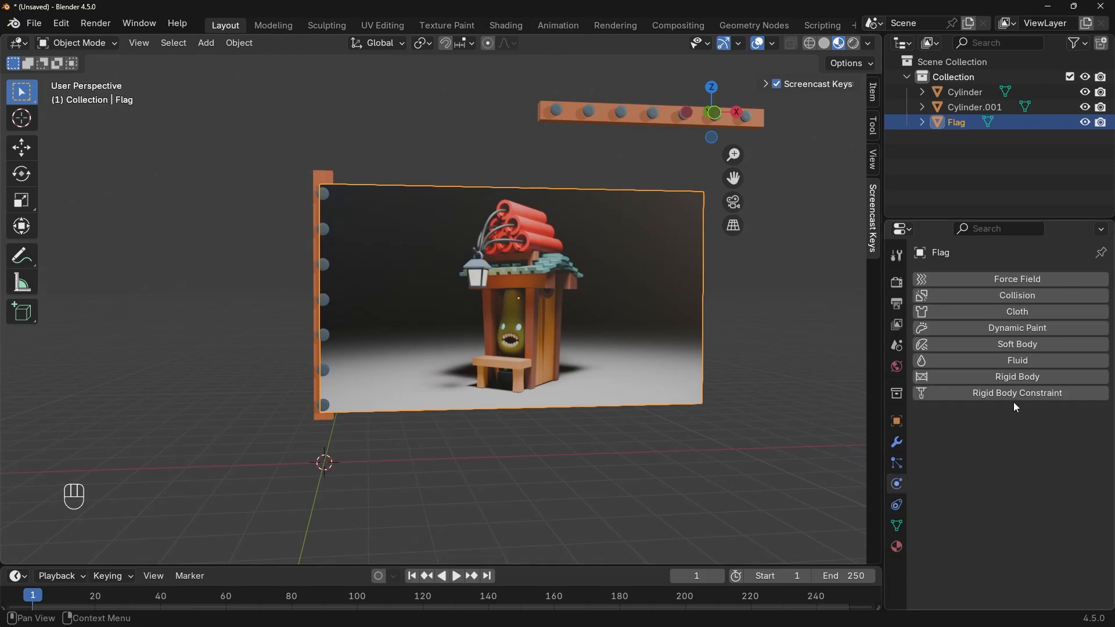
left_click_drag(884, 317, 781, 317)
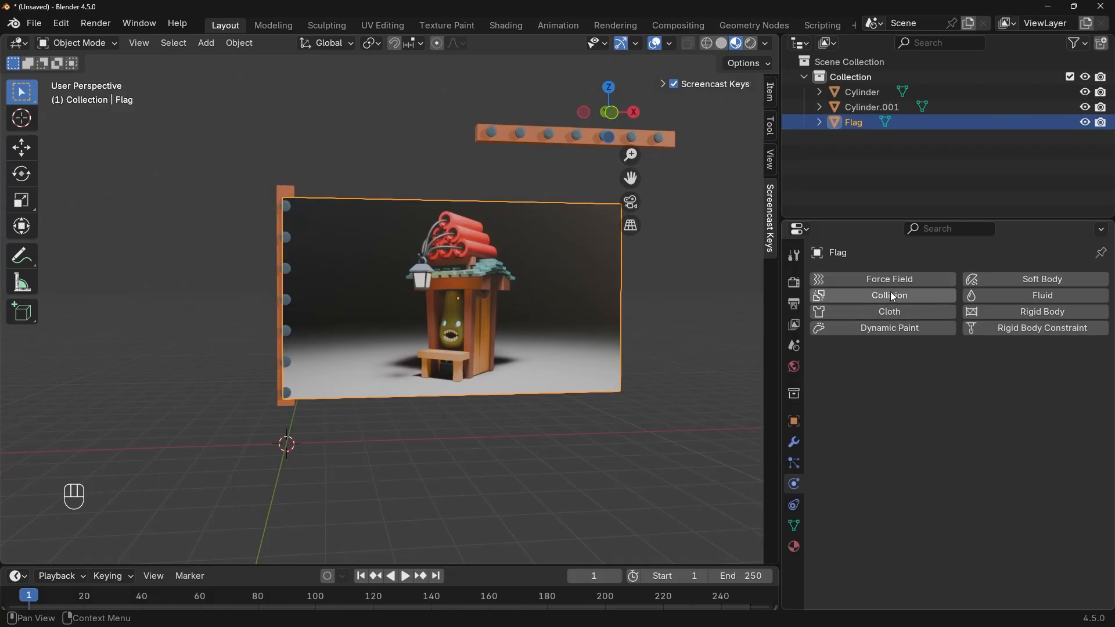
left_click(918, 316)
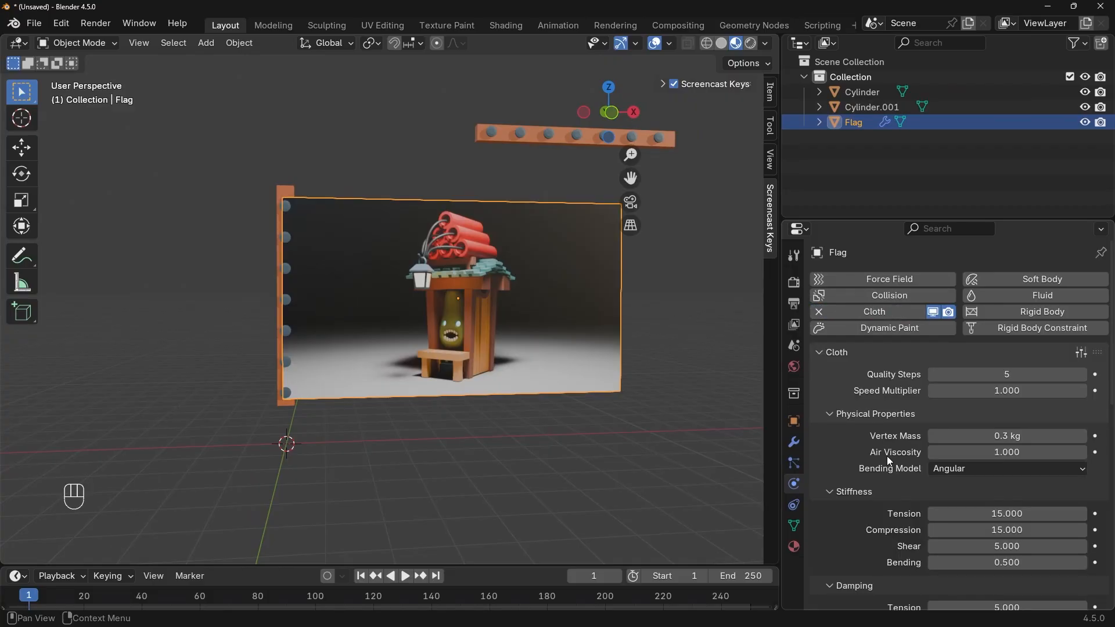
scroll(894, 444, "down", 3)
scroll(1005, 372, "up", 2)
scroll(1005, 373, "down", 1)
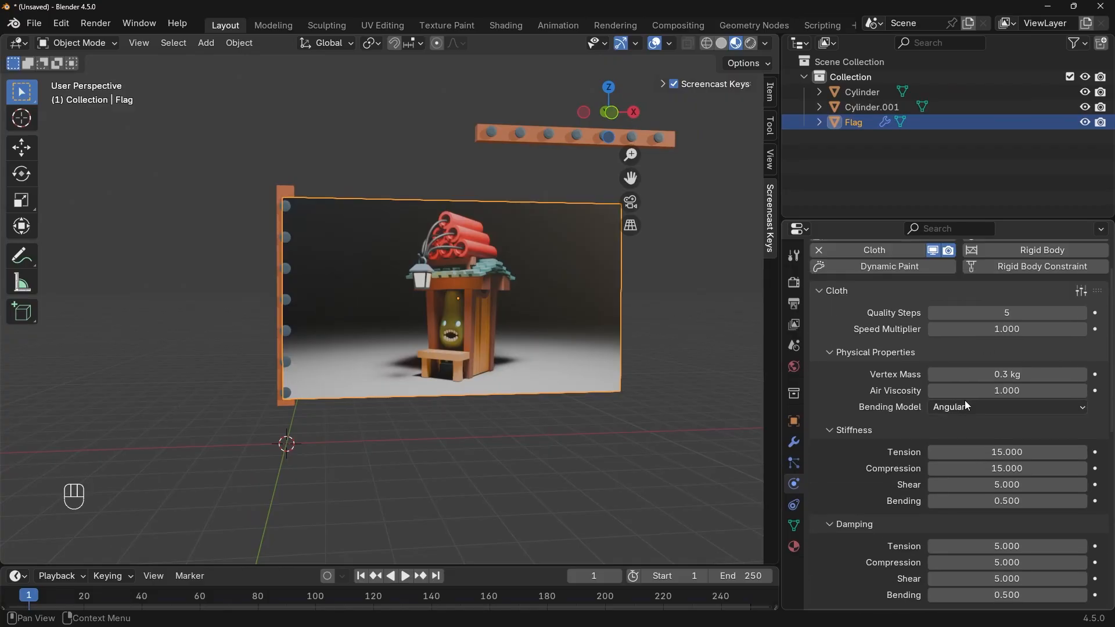
left_click(1079, 291)
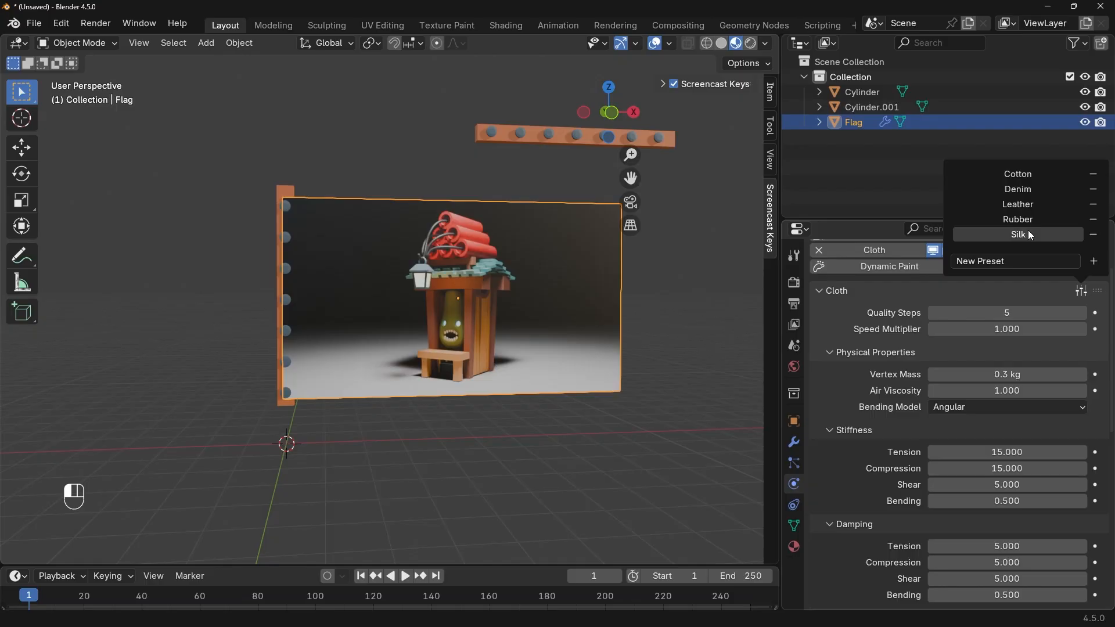
left_click(1033, 174)
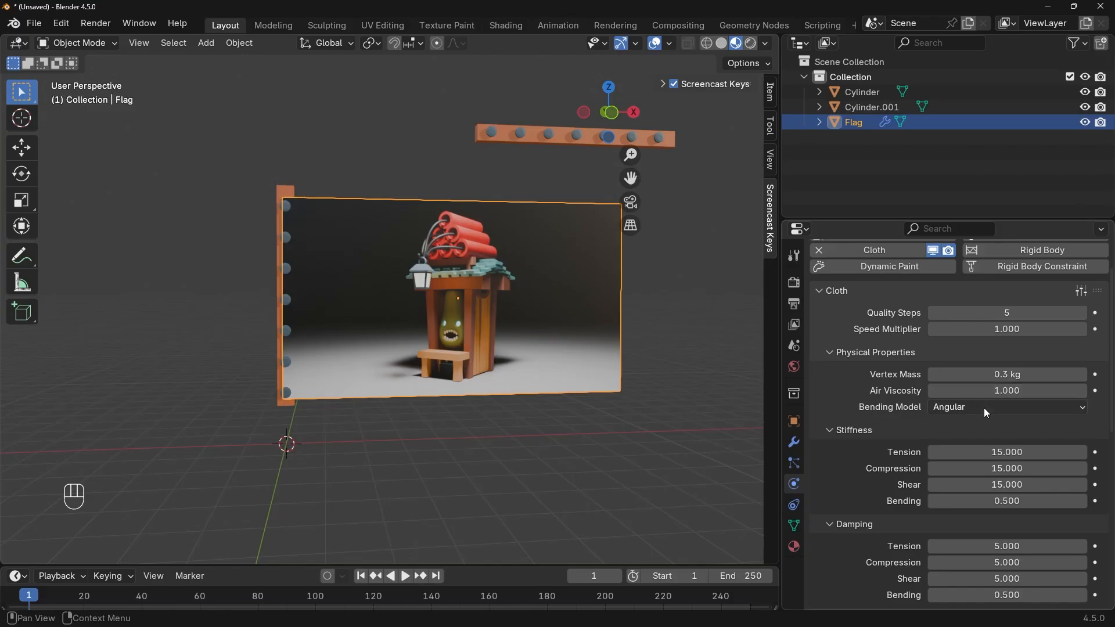
scroll(994, 365, "down", 12)
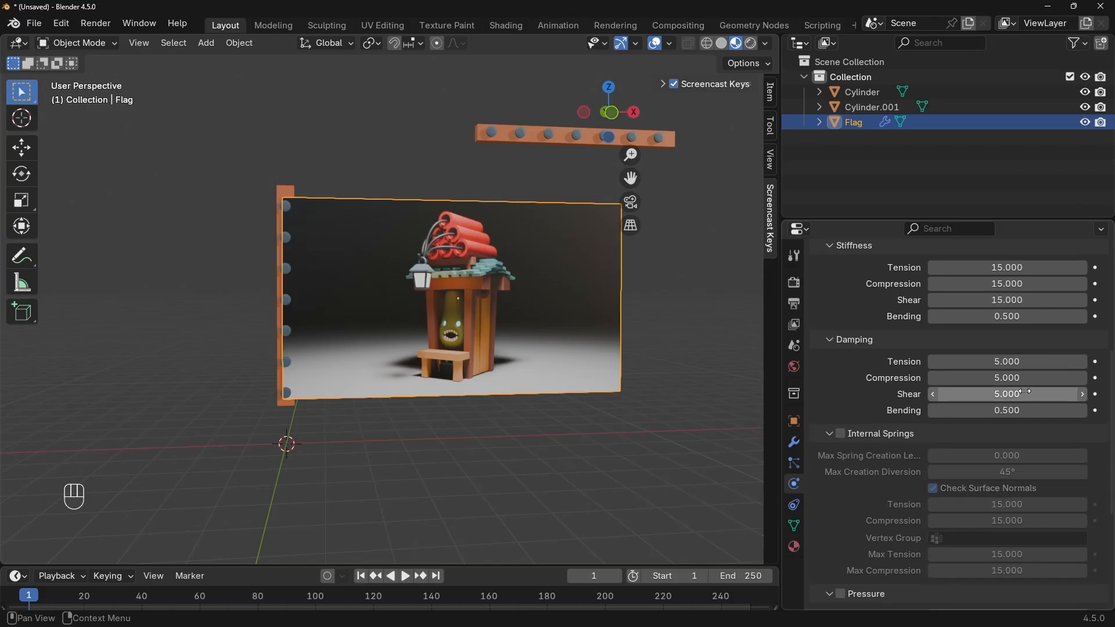
scroll(1016, 404, "down", 2)
scroll(908, 465, "up", 6)
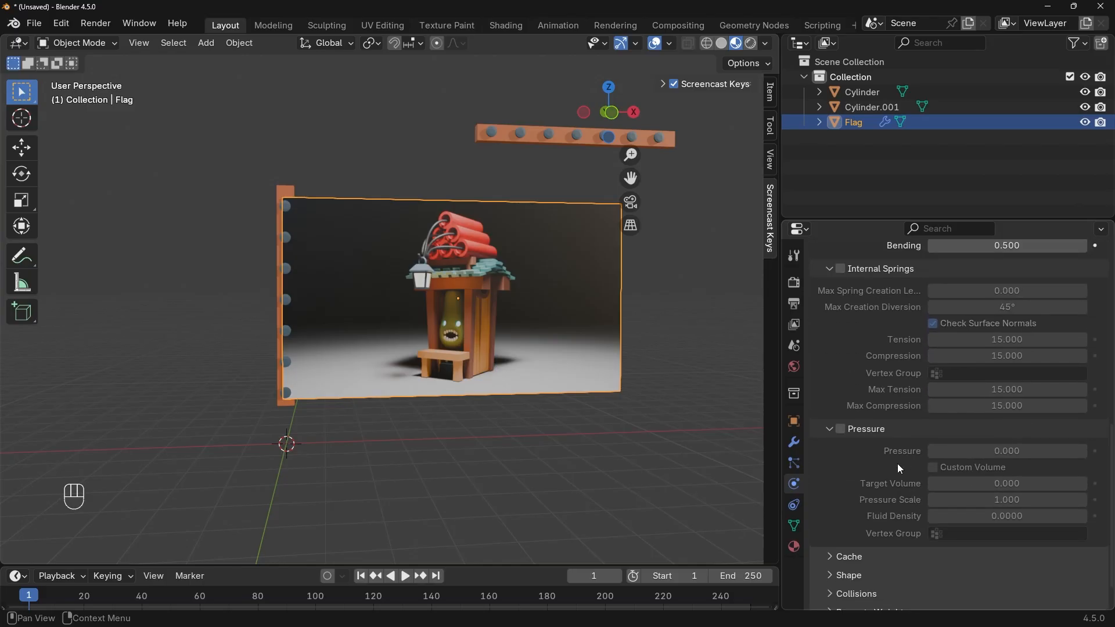
middle_click_drag(502, 290, 539, 116)
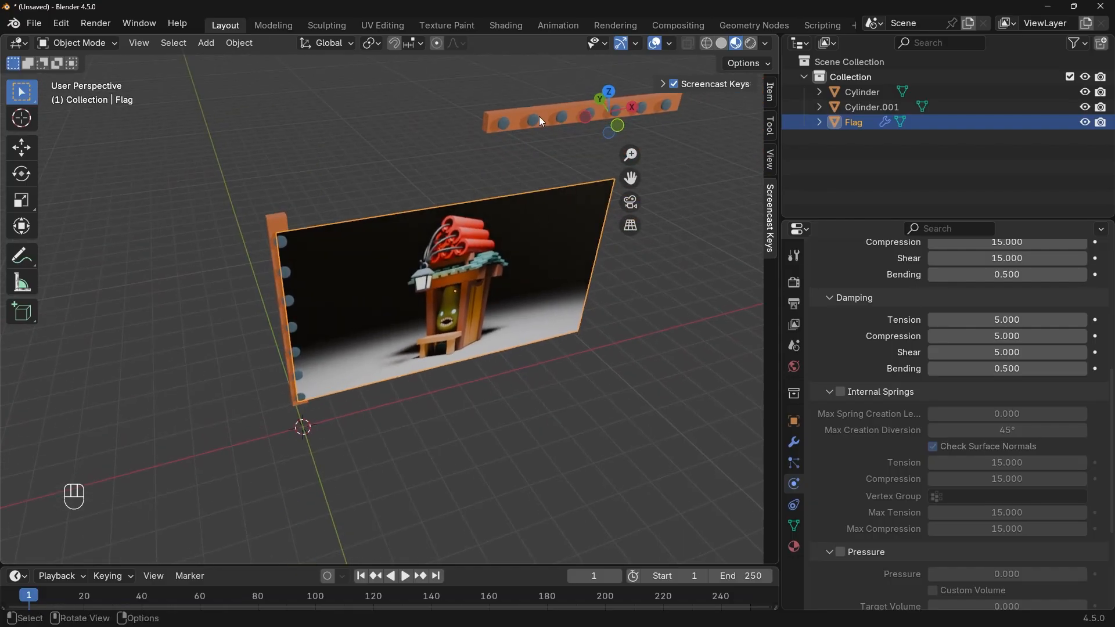
left_click(517, 123)
left_click(550, 245)
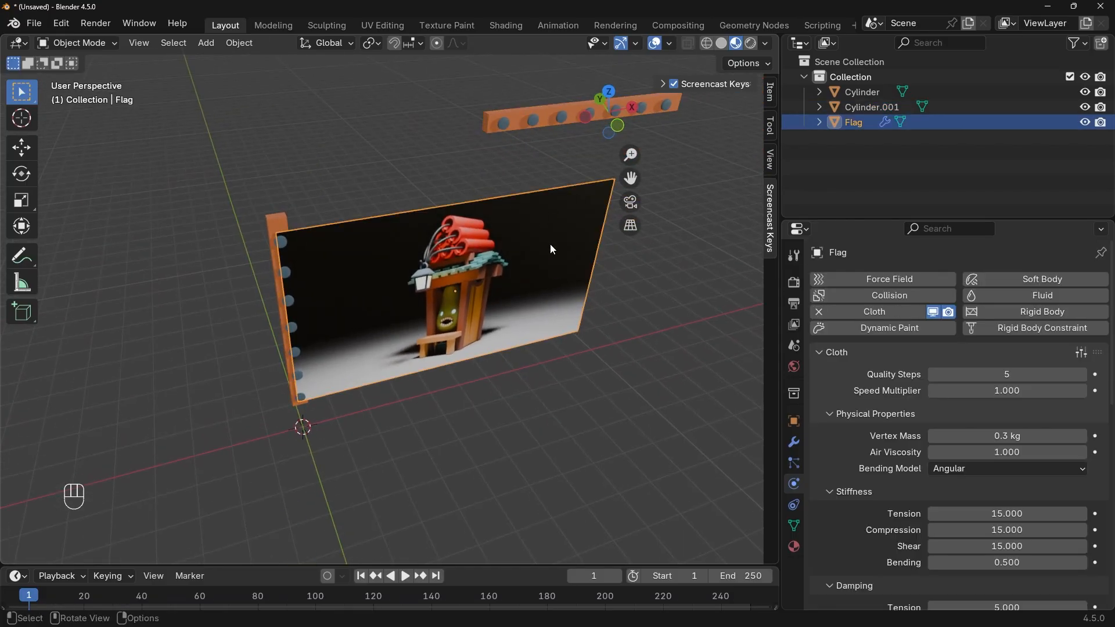
middle_click_drag(583, 298, 445, 269)
- Expand the flag's cloth Shape and Collisions settings and enable Self Collisions
scroll(869, 435, "down", 15)
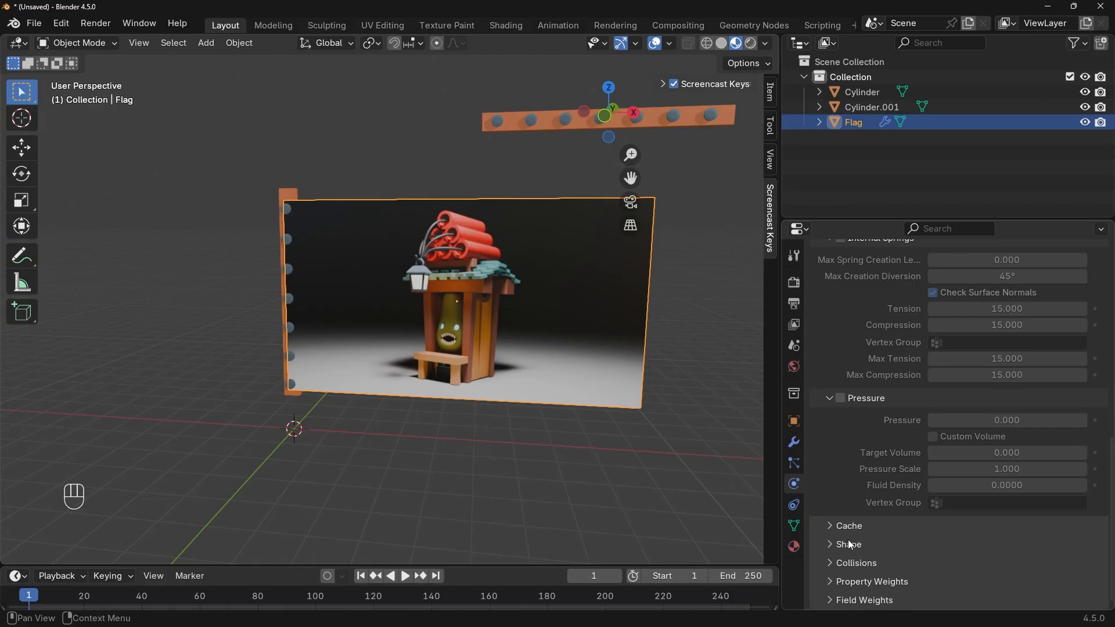
left_click(853, 546)
scroll(890, 513, "down", 5)
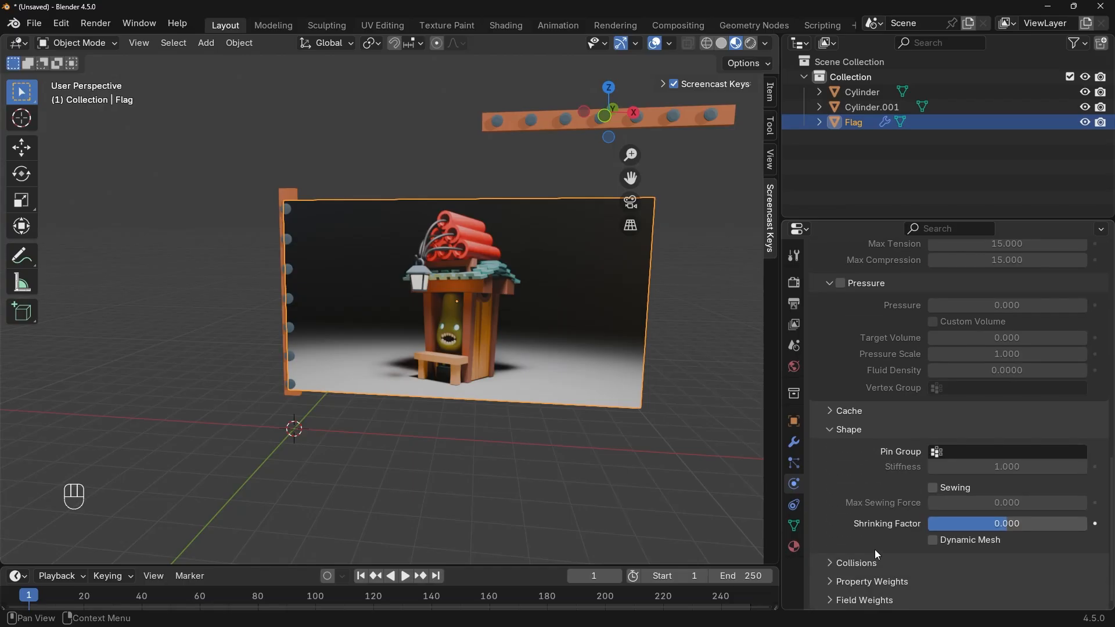
left_click(868, 564)
scroll(872, 505, "down", 6)
scroll(871, 433, "down", 3)
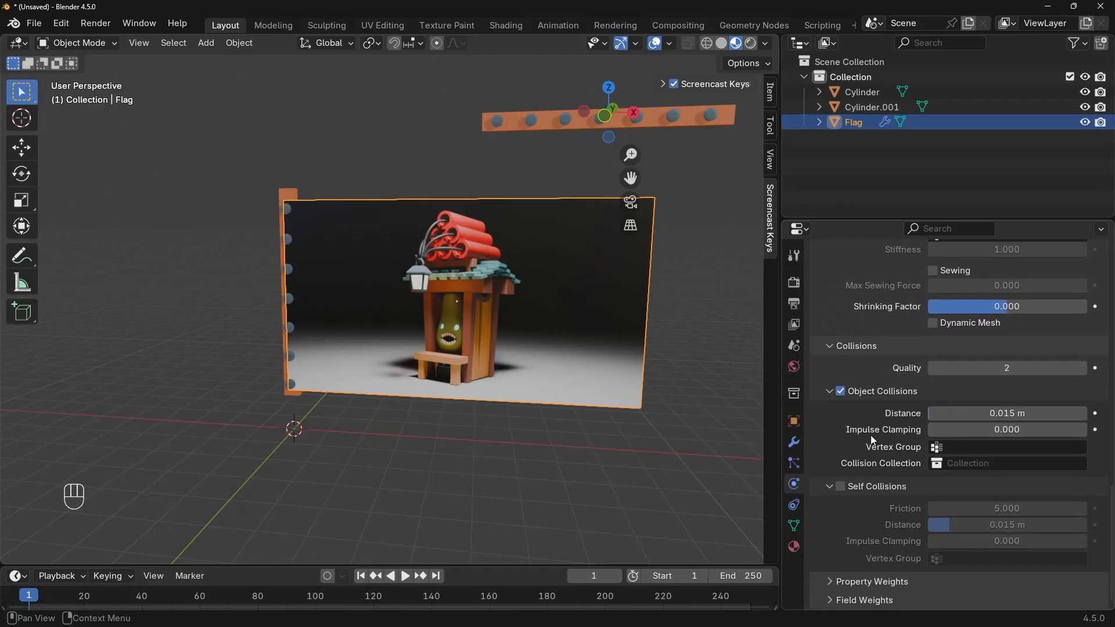
left_click(841, 487)
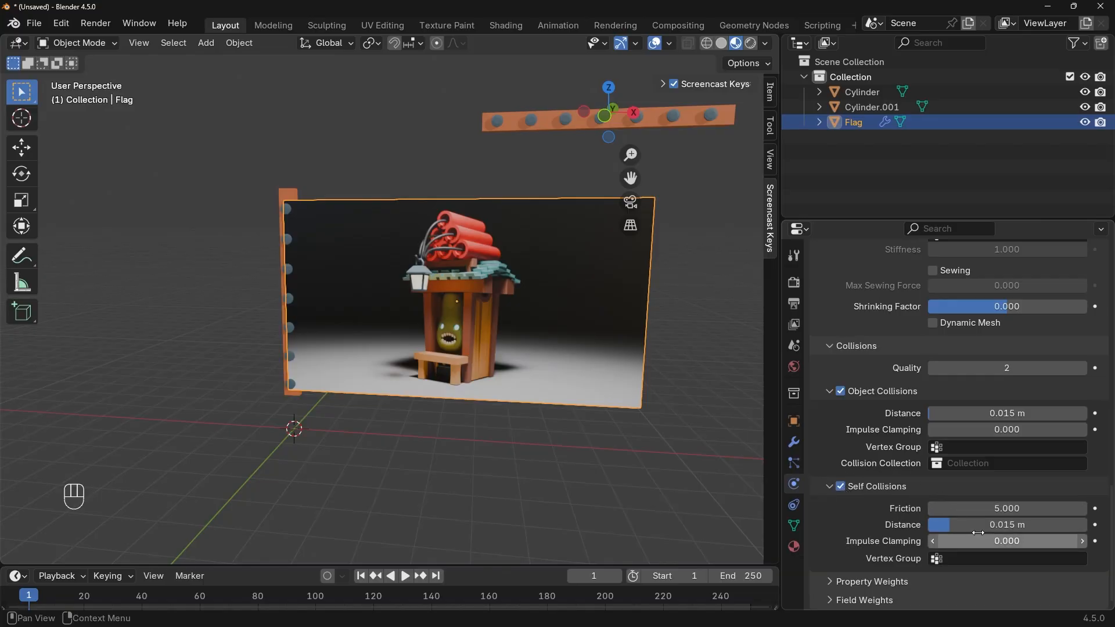
- Add Collision physics to both the vertical and the horizontal pinned posts
left_click(312, 196)
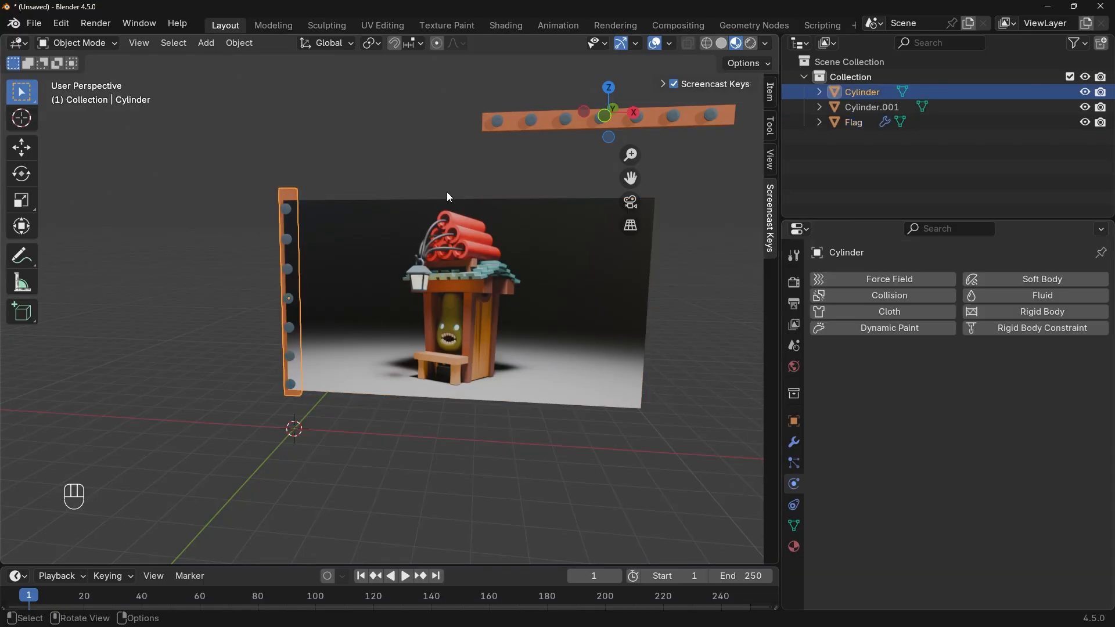
middle_click_drag(448, 197, 460, 200, "shift")
middle_click_drag(295, 243, 345, 261)
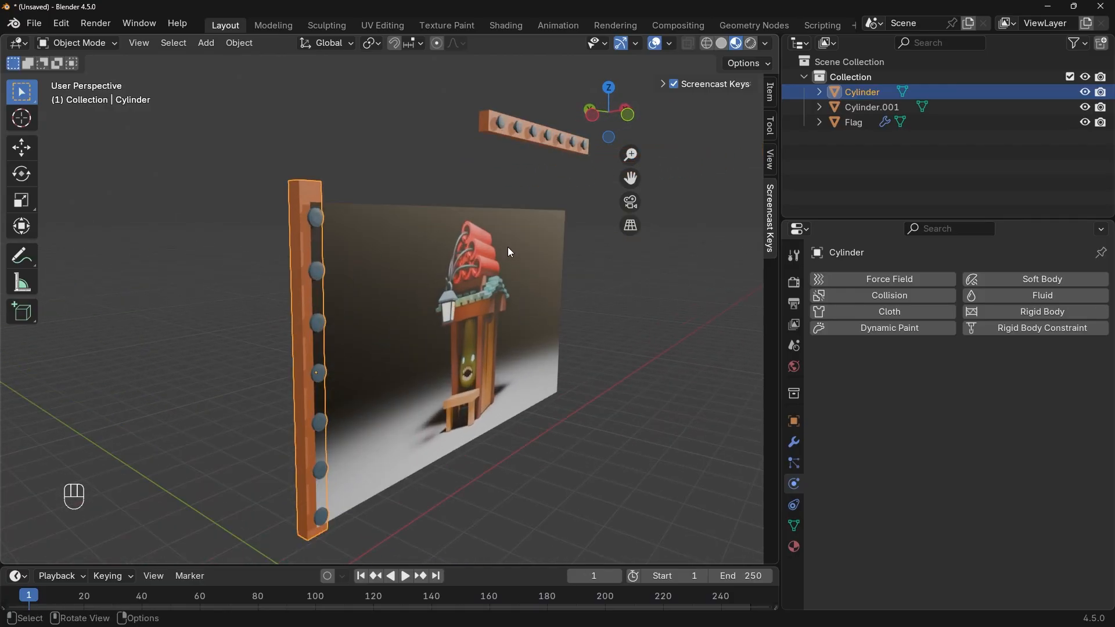
left_click(888, 297)
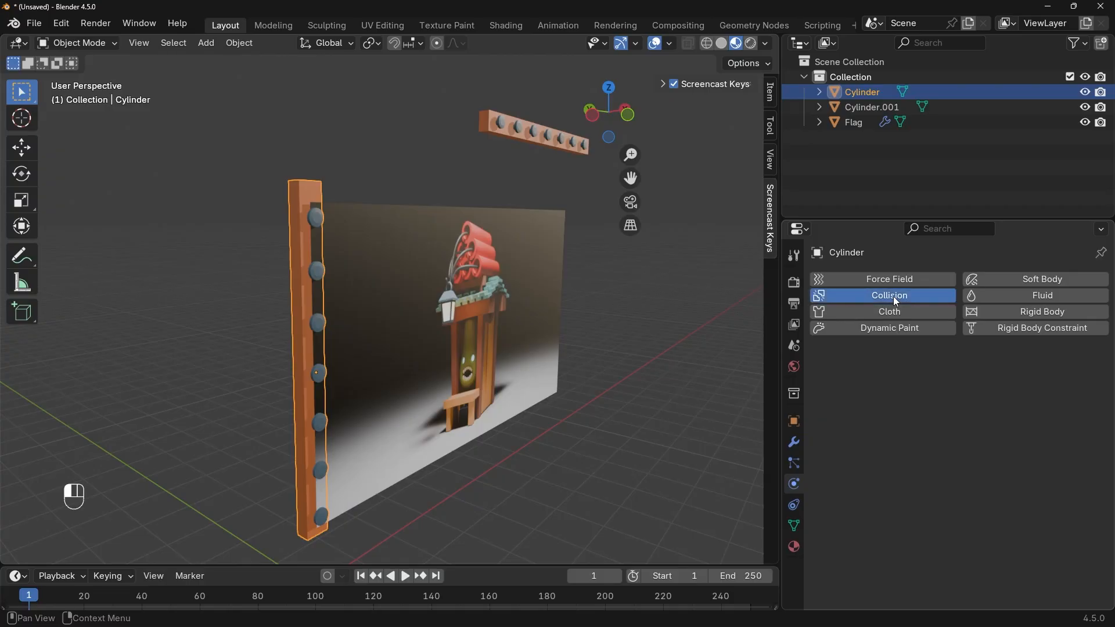
left_click(518, 135)
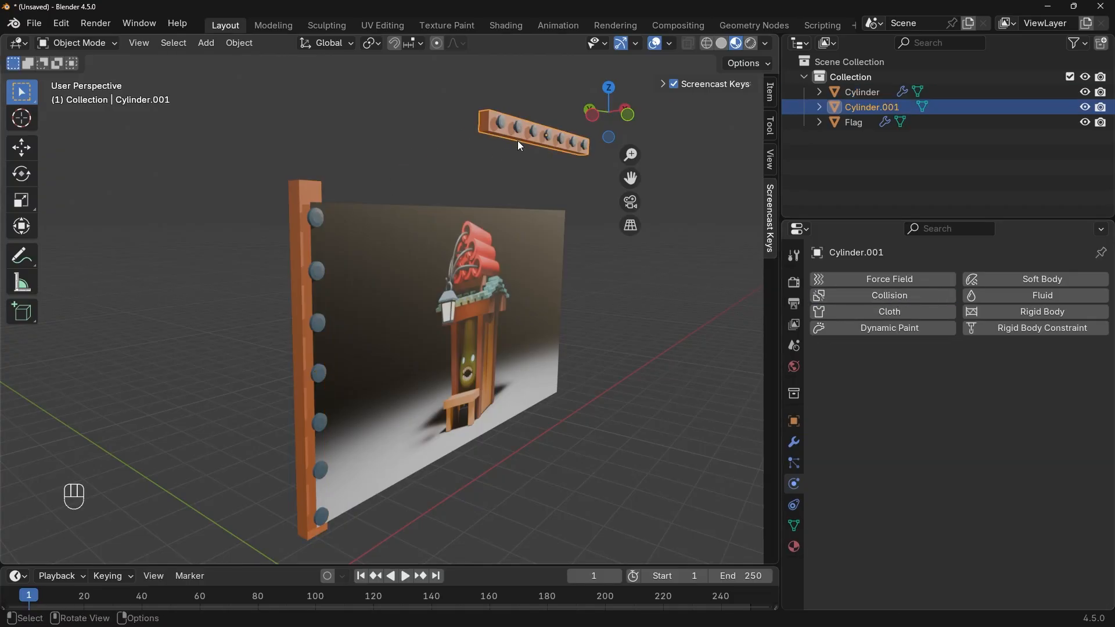
left_click(904, 298)
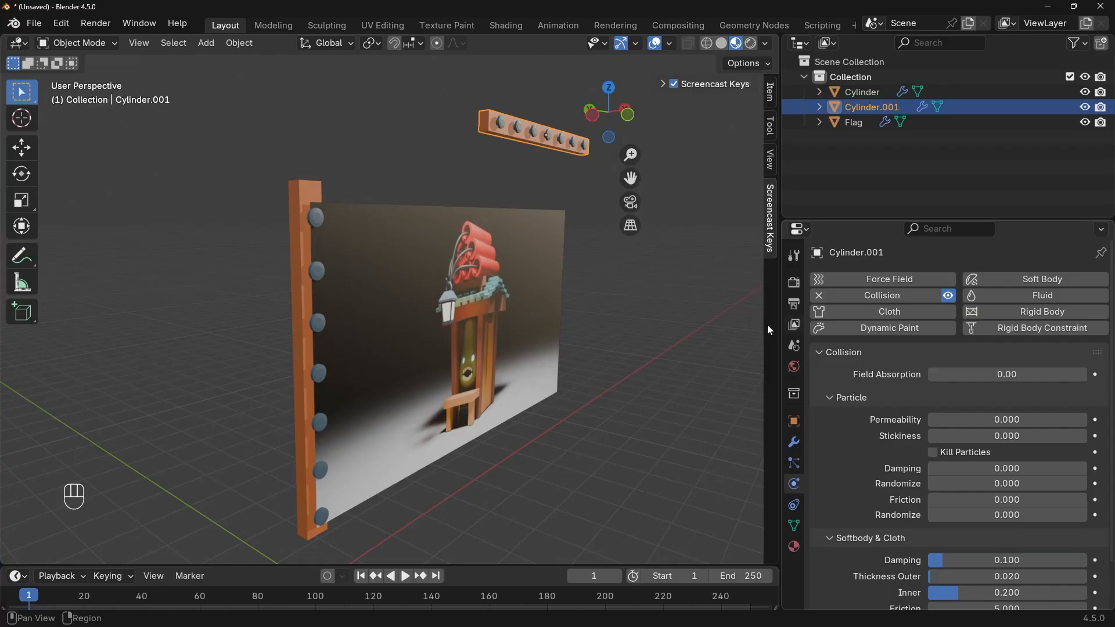
- Select the flag and enter its Edit Mode with vertex selection active
left_click(414, 319)
middle_click_drag(414, 318, 496, 292)
scroll(430, 349, "down", 3)
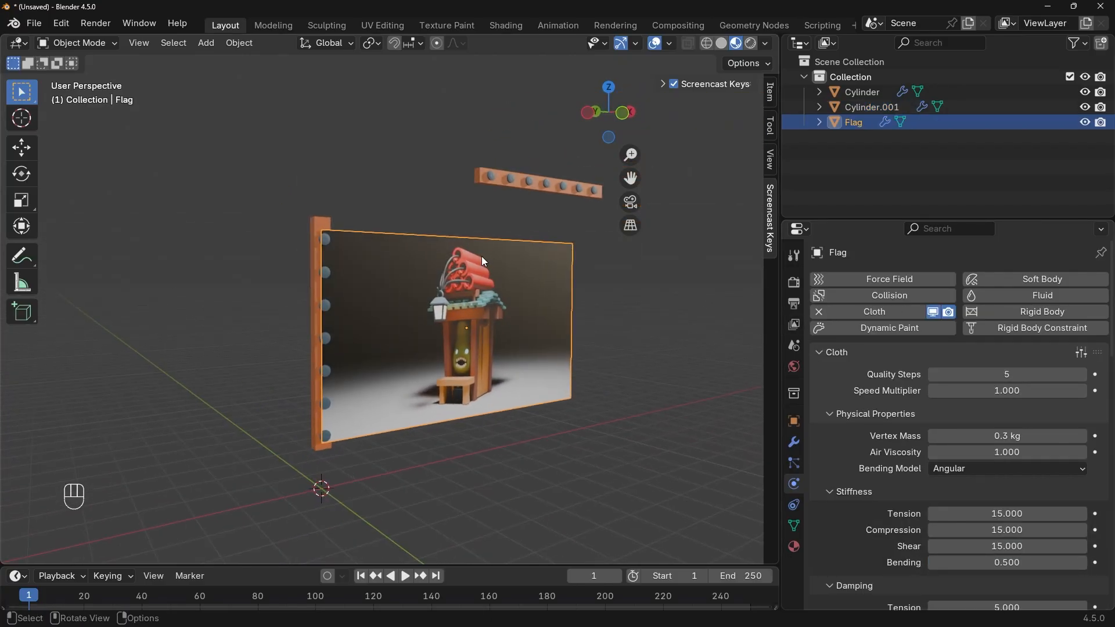
scroll(478, 257, "up", 4)
mouse_move(337, 212)
middle_mouse_down()
mouse_move(313, 223)
mouse_move(321, 215)
middle_mouse_up()
scroll(376, 138, "down", 4)
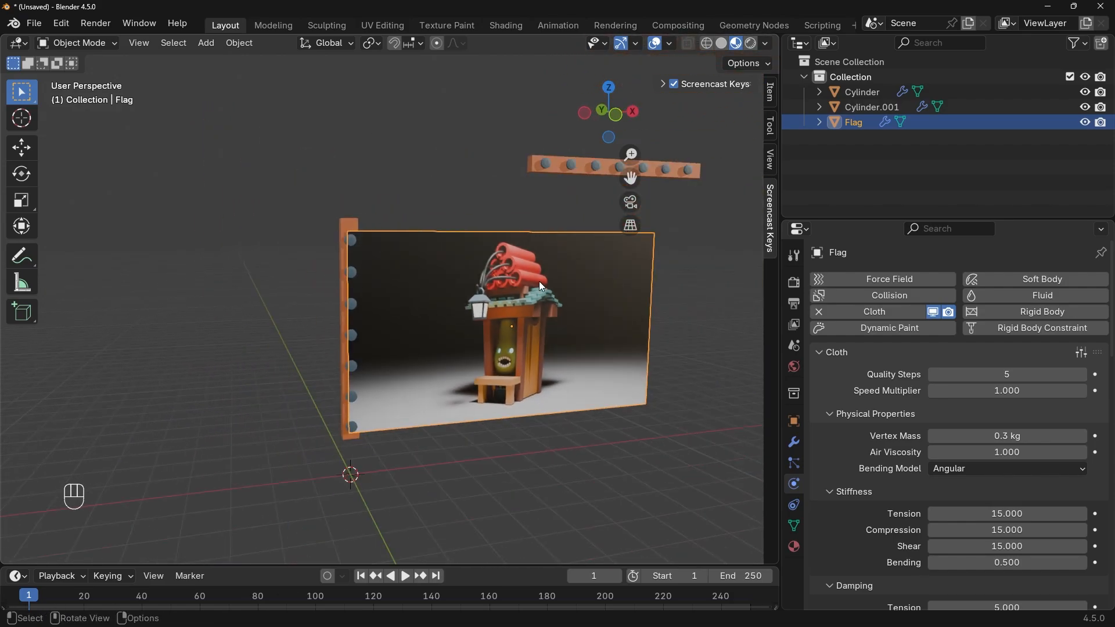
key("Tab")
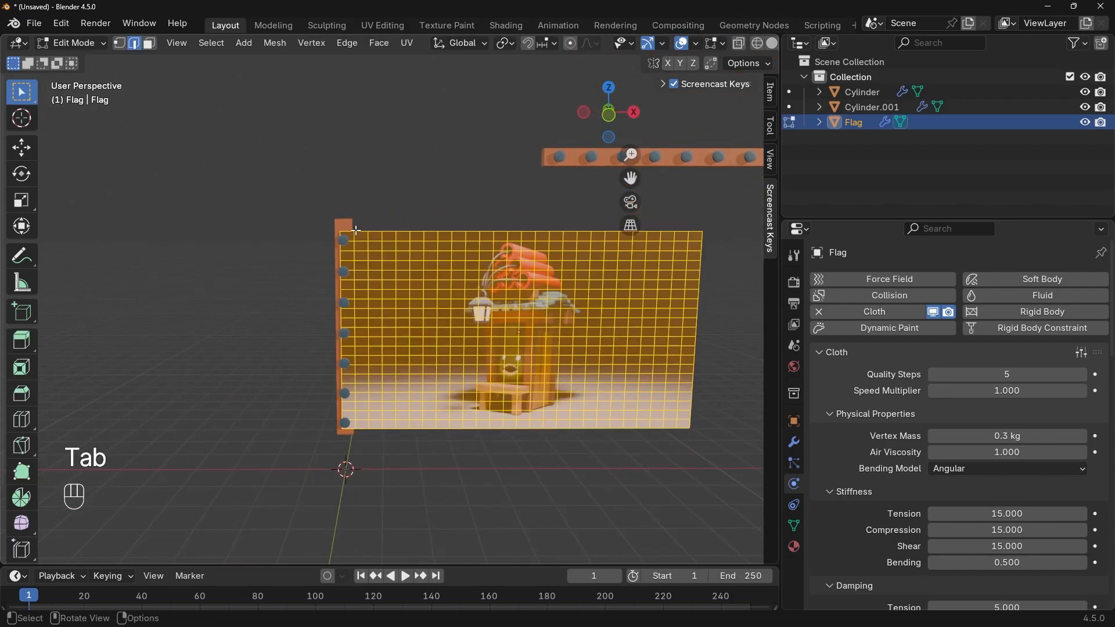
middle_click_drag(355, 230, 373, 220)
scroll(348, 203, "up", 2)
left_click(123, 45)
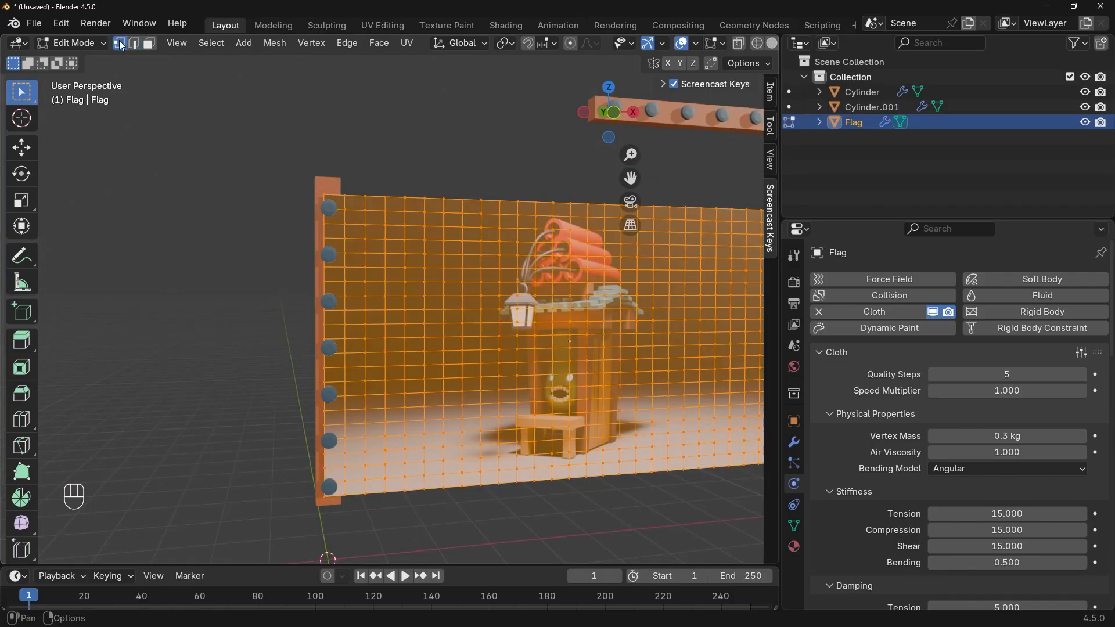
- Try selecting the flag's vertices along the vertical post, first as a full column and then only those near individual pins
left_click(389, 210)
mouse_move(389, 209)
middle_mouse_down()
mouse_move(364, 223)
mouse_move(374, 216)
middle_mouse_up()
left_click_drag(337, 181, 576, 214)
left_click_drag(245, 157, 338, 507)
scroll(303, 356, "up", 4)
middle_click_drag(299, 346, 386, 331, "shift")
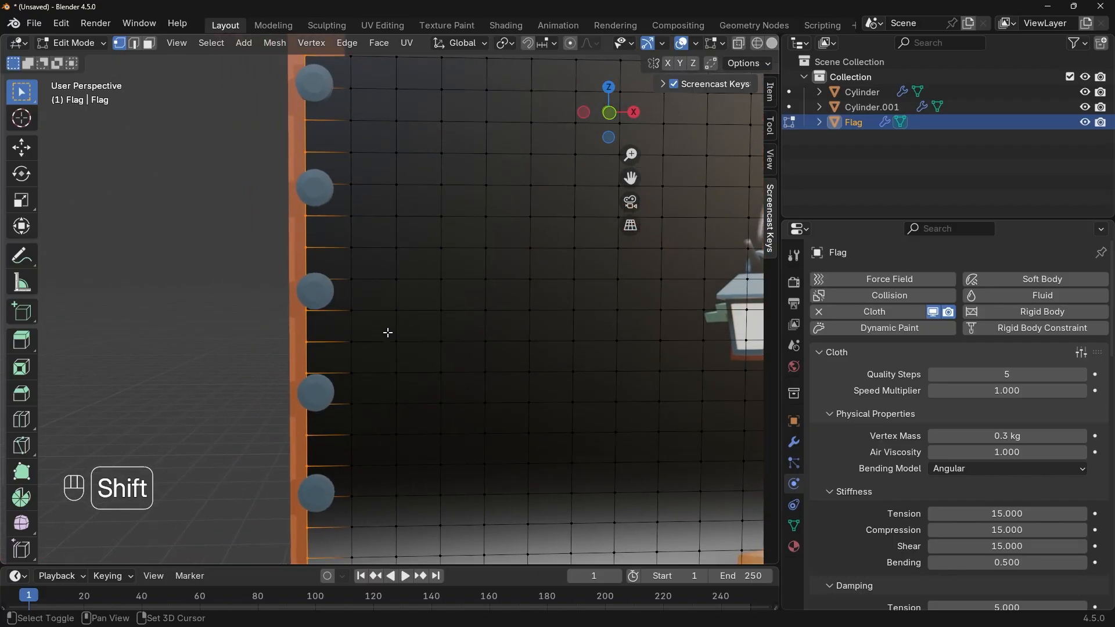
left_click_drag(279, 268, 339, 314)
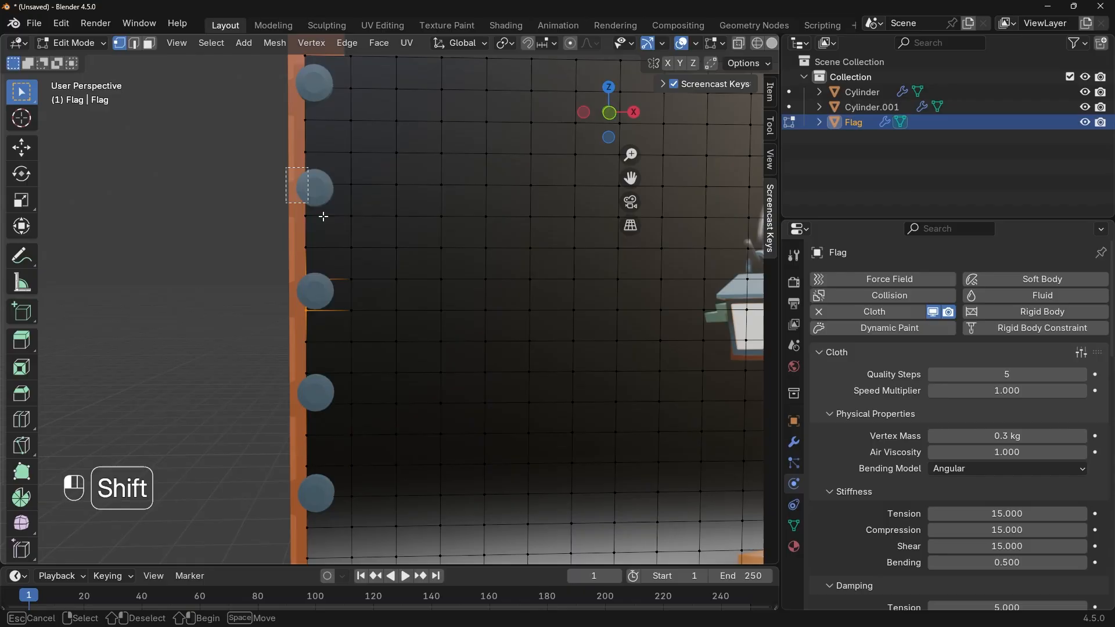
left_click(306, 216, "shift")
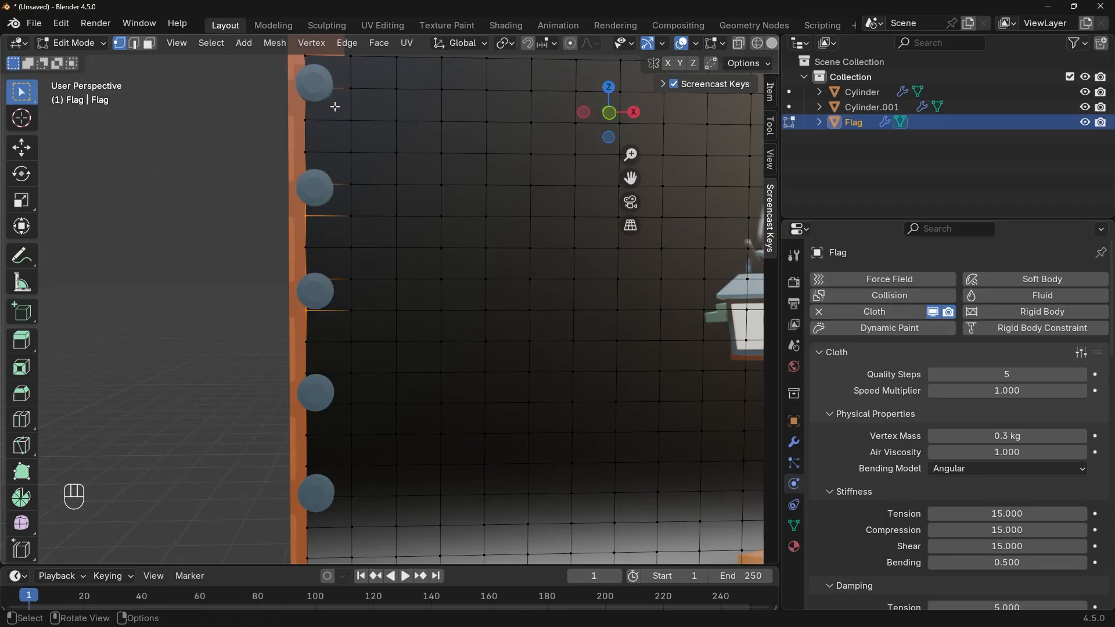
- Box-select the entire outermost column of flag vertices running along the vertical post
scroll(379, 233, "down", 4)
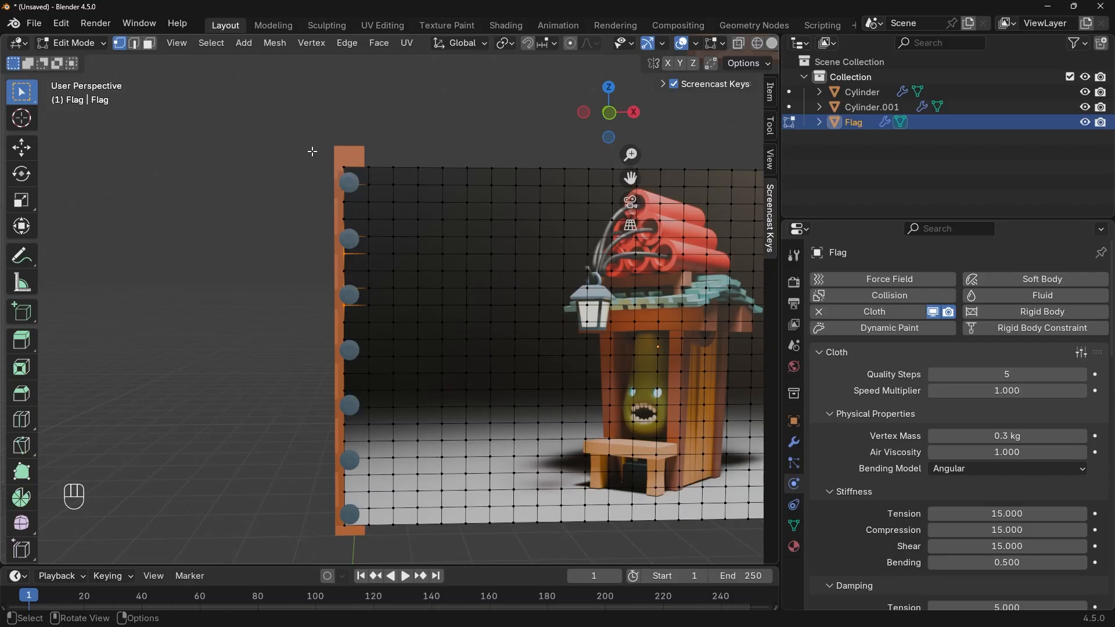
left_click_drag(300, 141, 358, 516)
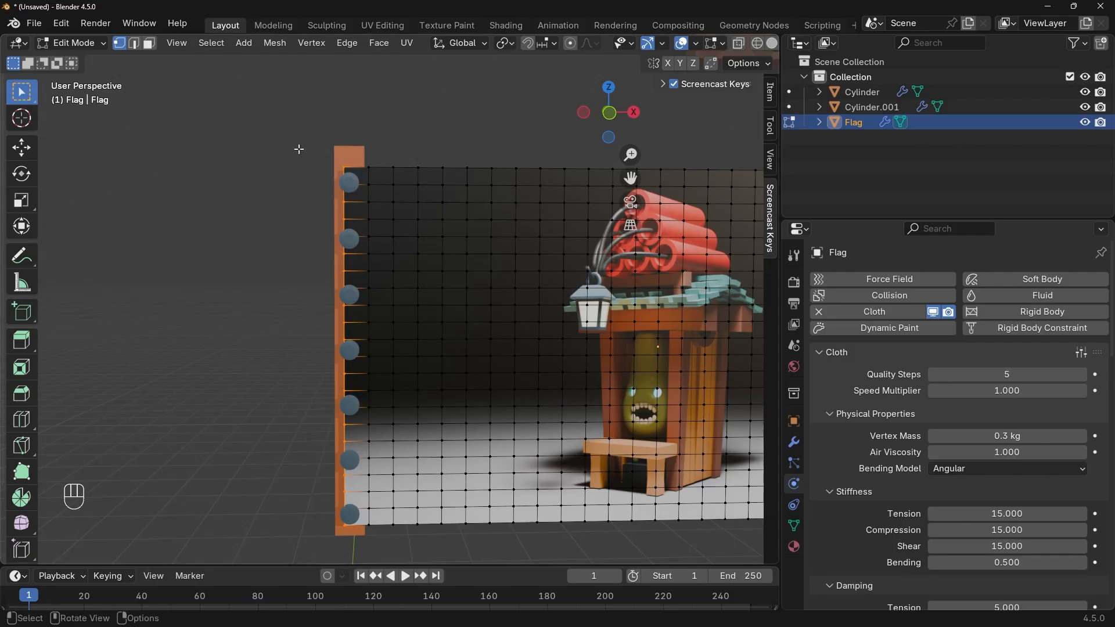
- Box-select the flag's vertices along the vertical post, narrowing the selection to only the outermost column
left_click_drag(286, 125, 404, 563)
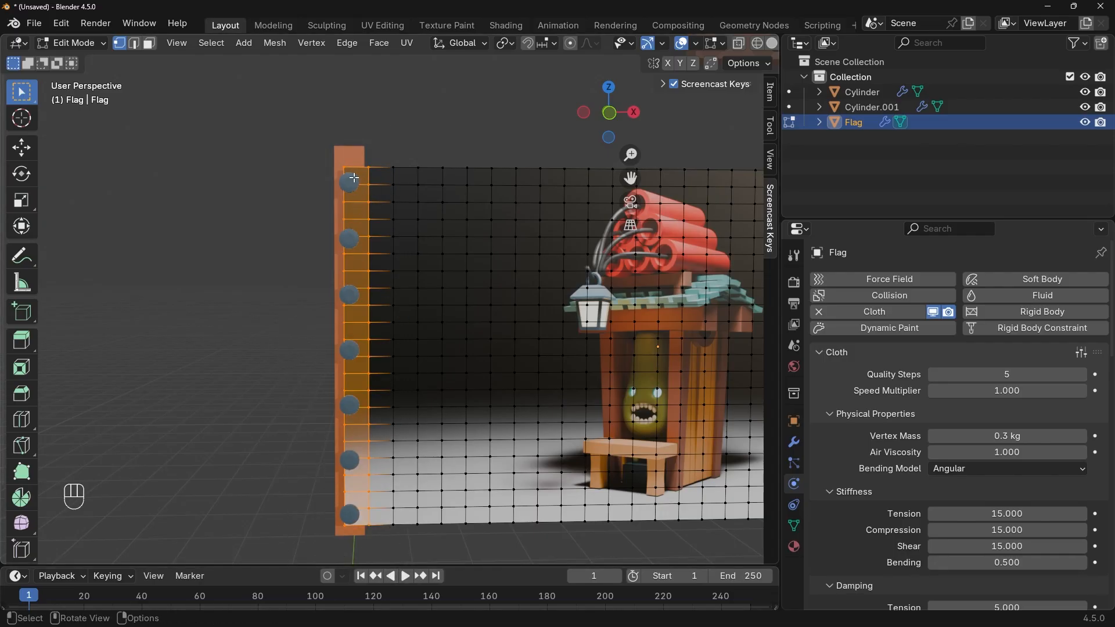
middle_click_drag(356, 177, 324, 182)
left_click_drag(306, 139, 365, 552)
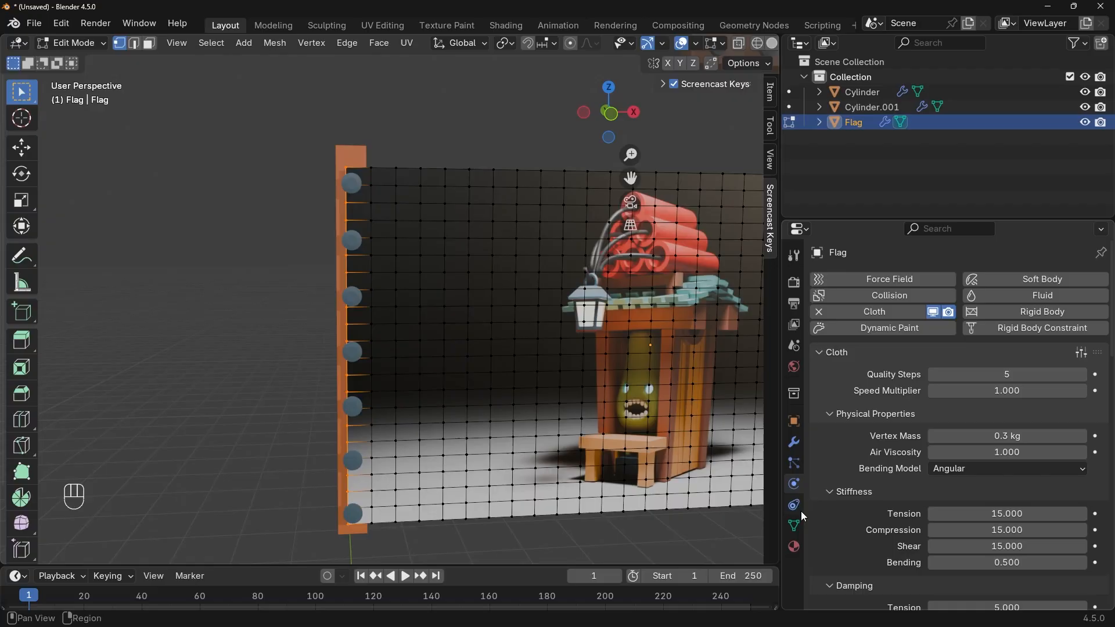
- Add a vertex group named Pins to the flag for the selected outermost column of vertices
left_click(794, 526)
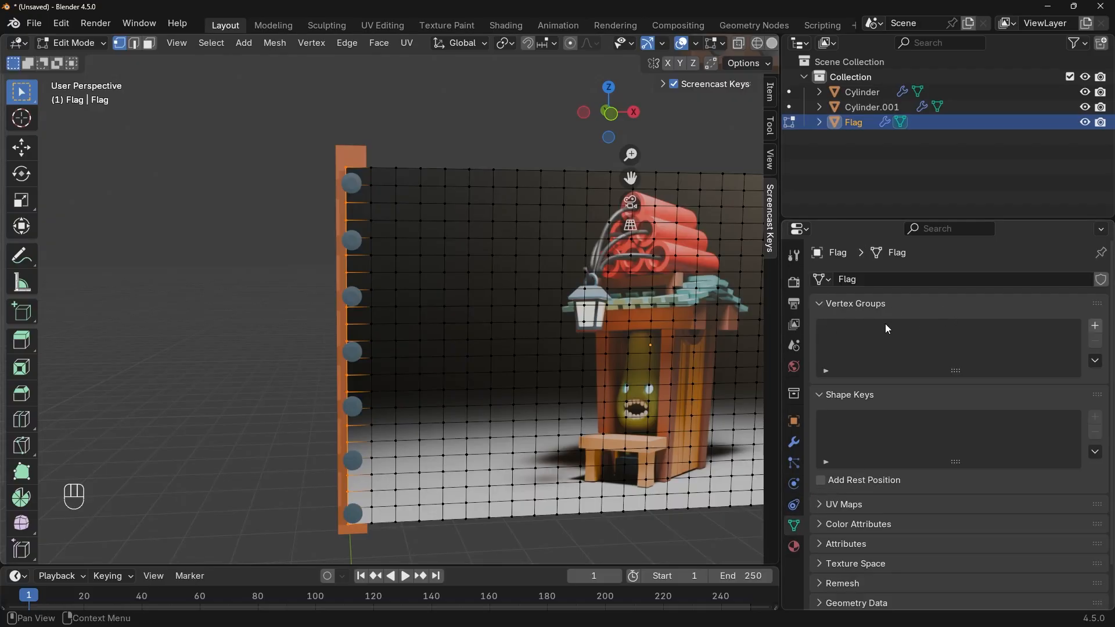
left_click(1095, 326)
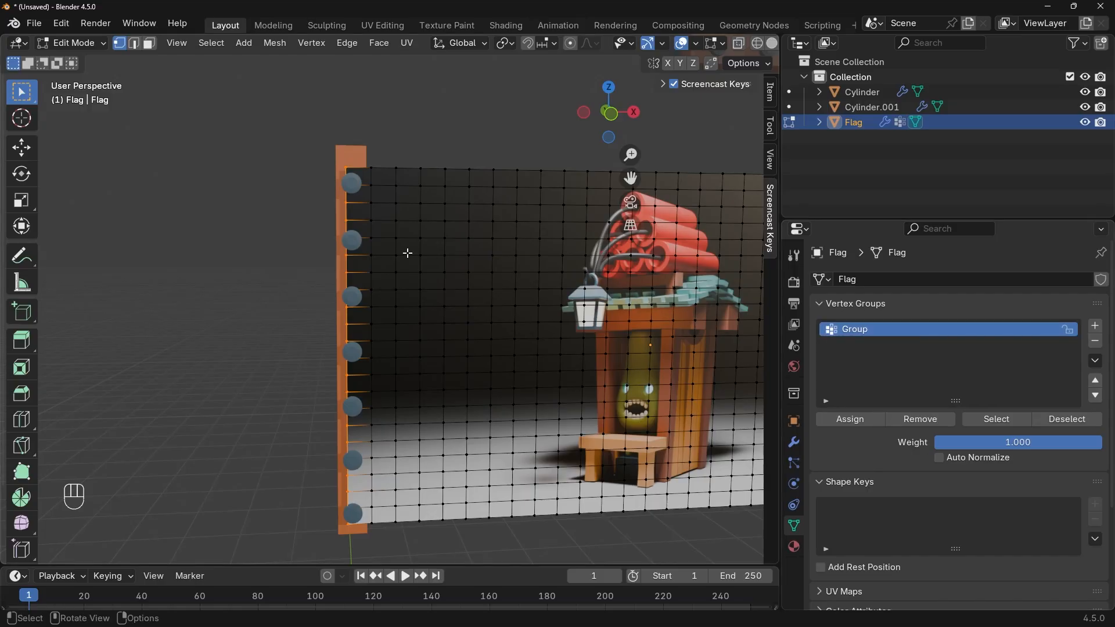
middle_click_drag(402, 246, 357, 247)
left_click_drag(306, 150, 352, 544)
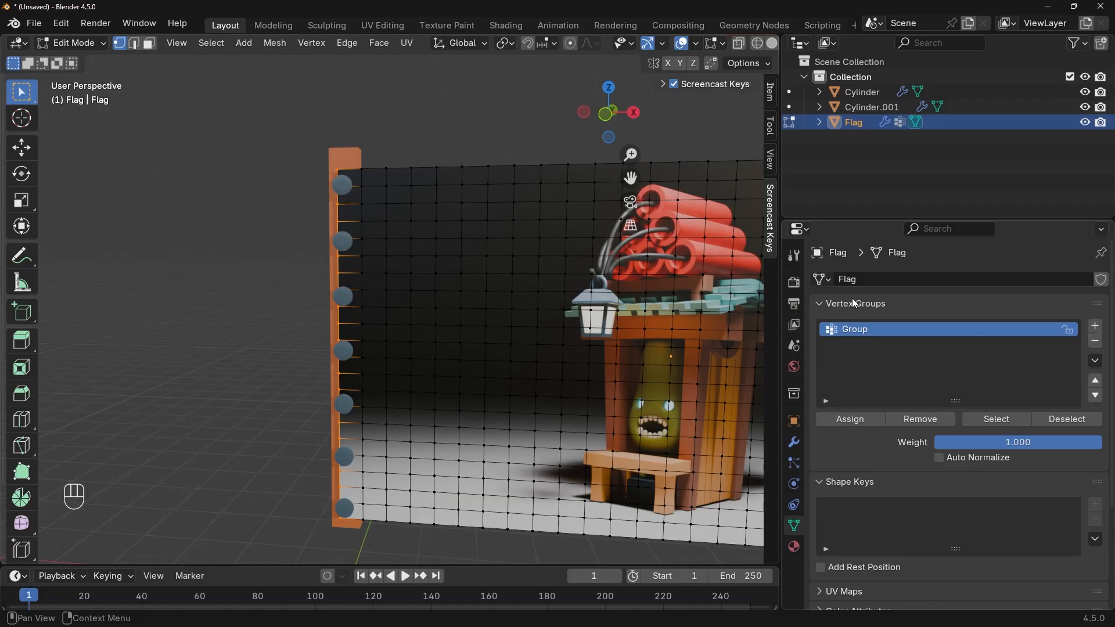
left_click(869, 426)
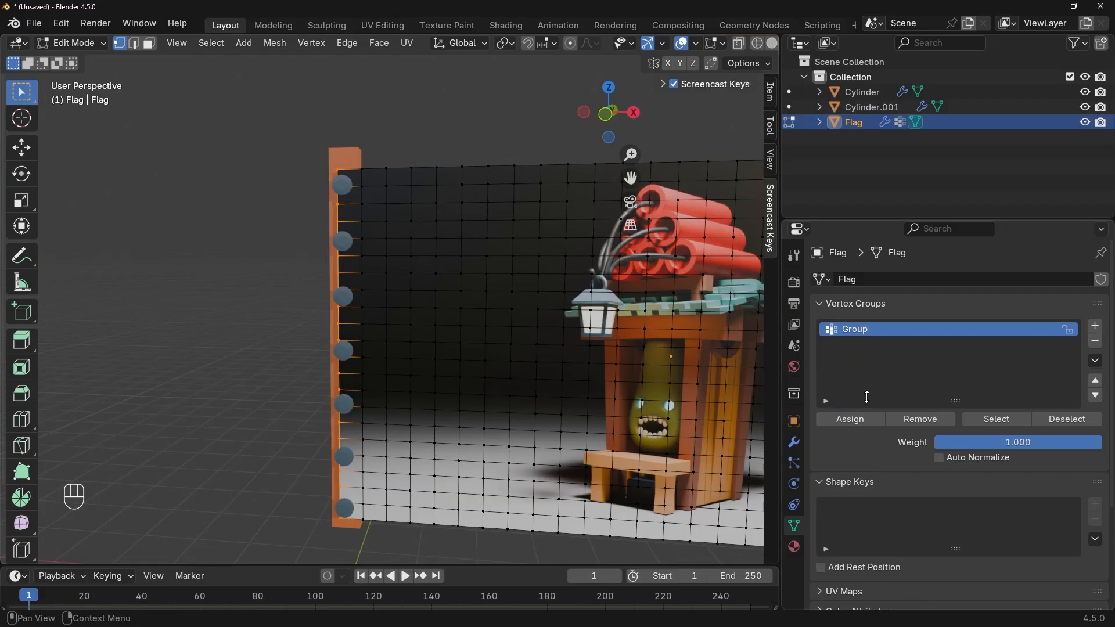
double_click(873, 327)
type("Pins")
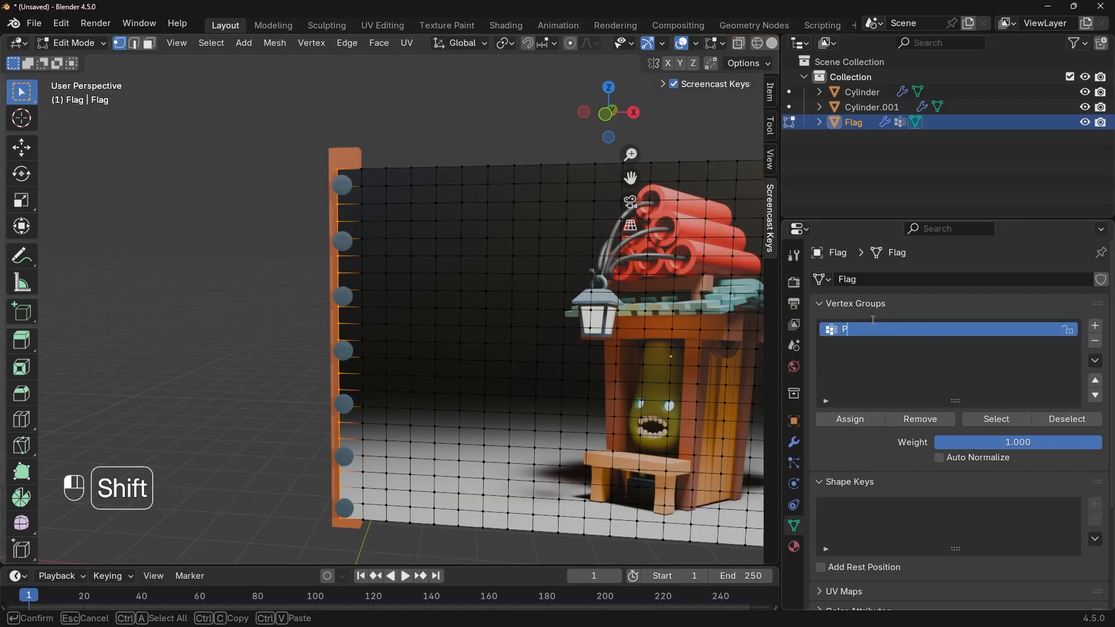
key("Return")
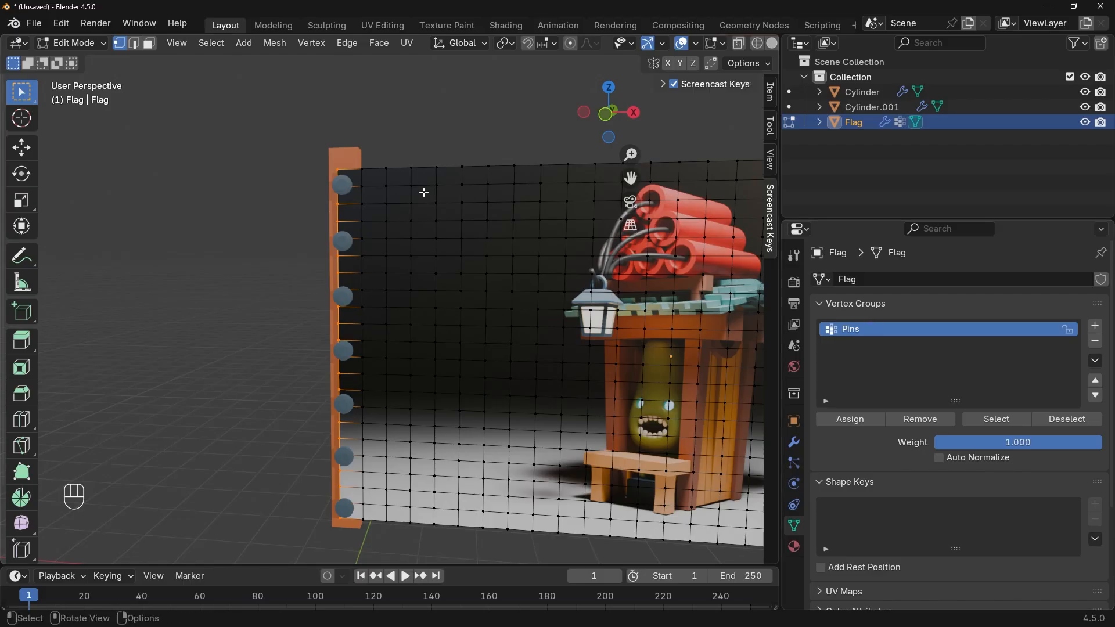
- Assign the selected column of vertices to the Pins group and return to Object Mode
middle_click_drag(423, 191, 427, 181)
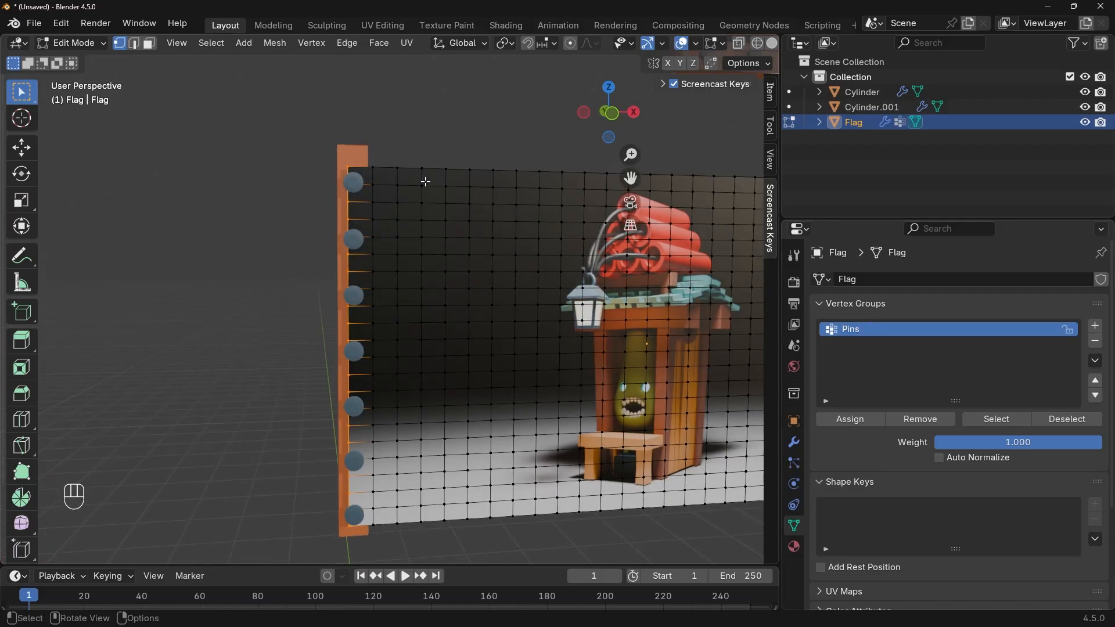
left_click(848, 420)
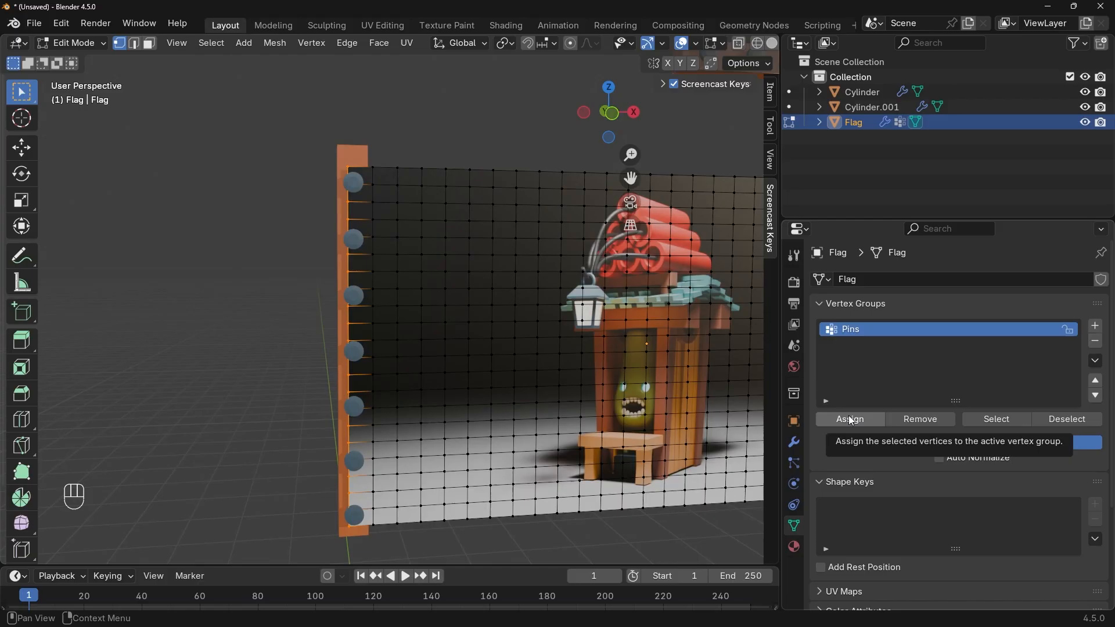
middle_click_drag(647, 293, 539, 300)
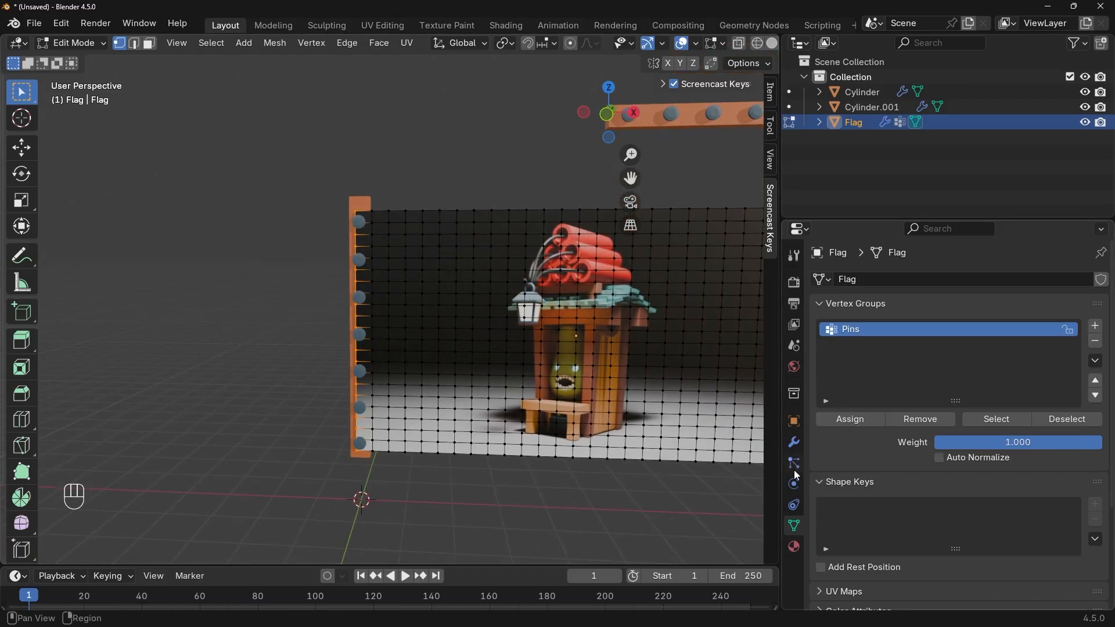
key("Tab")
- Set the Tension and Compression damping of the flag's cloth simulation to 2
left_click(795, 485)
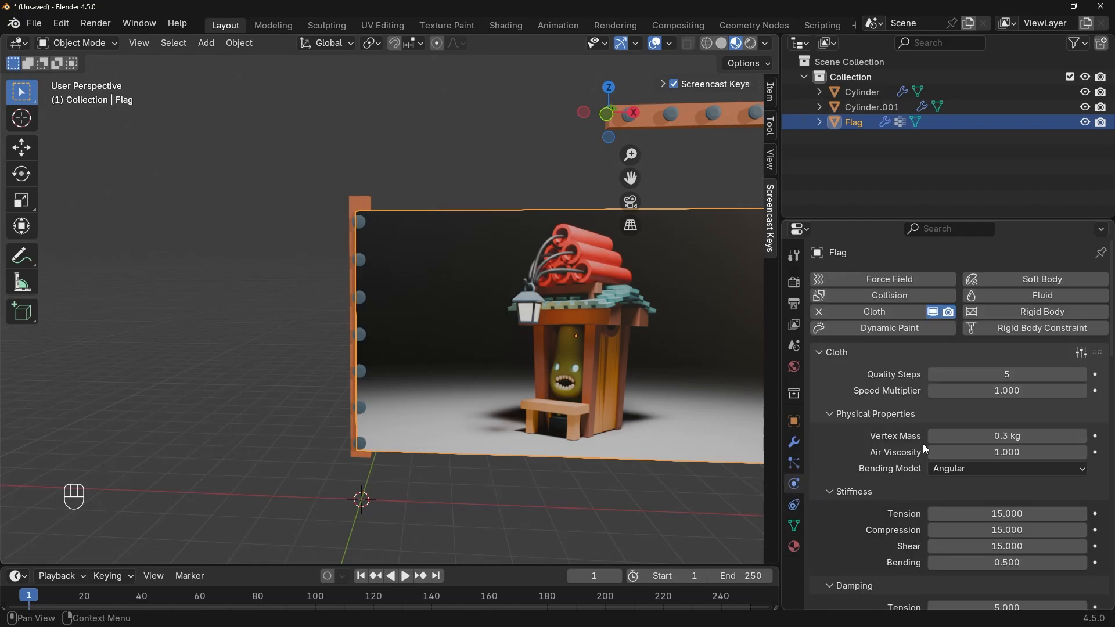
scroll(922, 443, "down", 10)
scroll(915, 450, "up", 4)
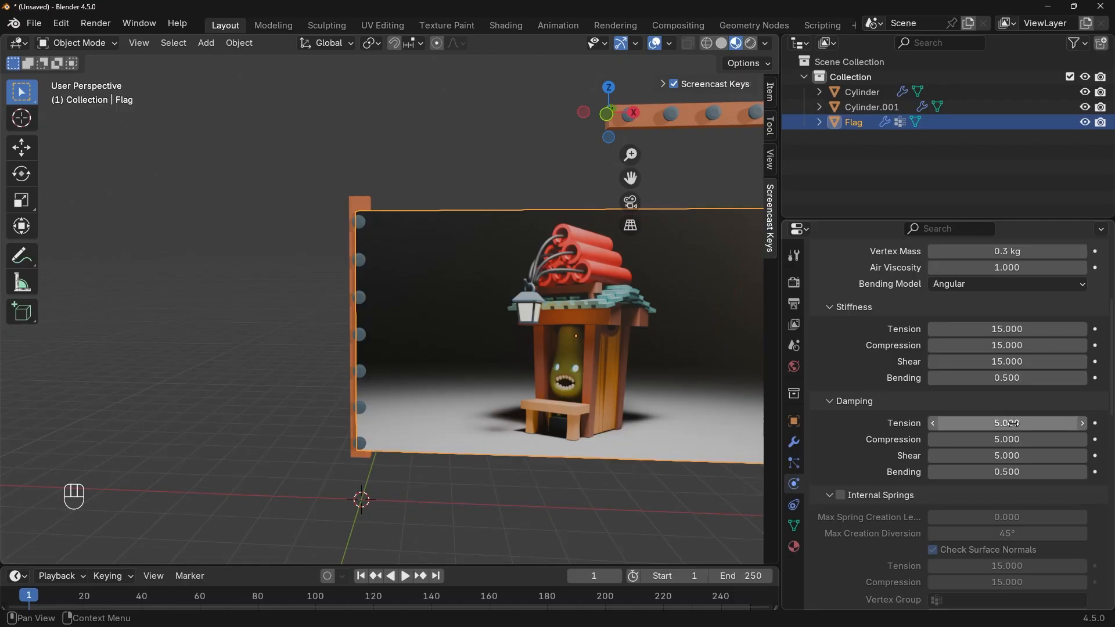
left_click_drag(1008, 423, 1045, 423)
left_click(978, 423)
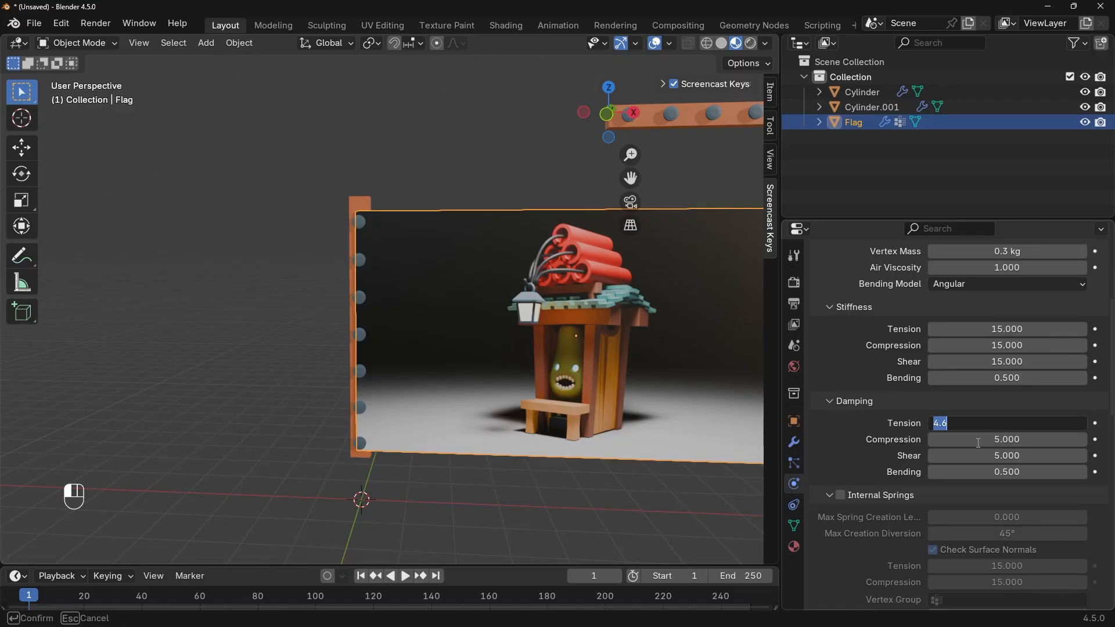
type("2")
key("Return")
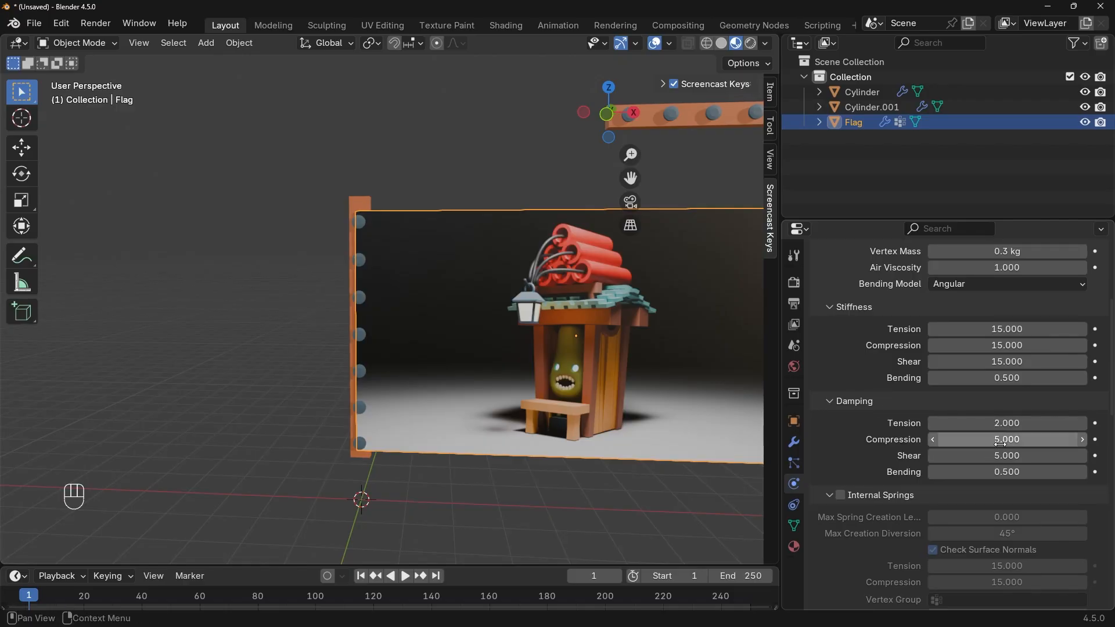
double_click(1004, 444)
type("2")
key("Return")
- Set the Shear and Bending damping of the flag's cloth simulation to 2
double_click(1003, 457)
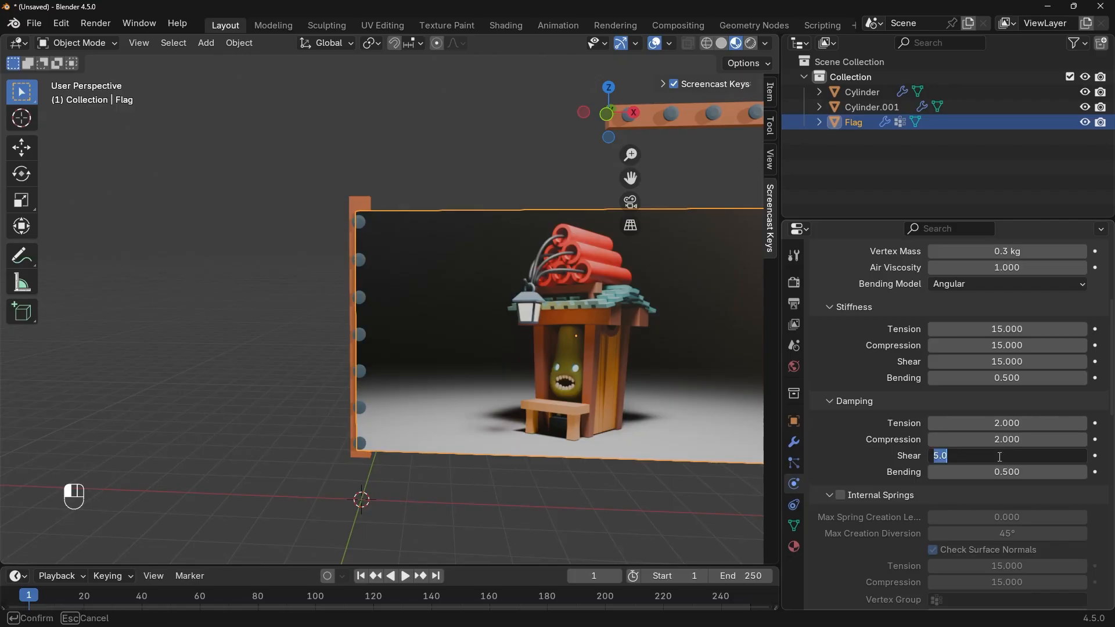
type("2")
key("Return")
double_click(1008, 474)
type("2")
key("Return")
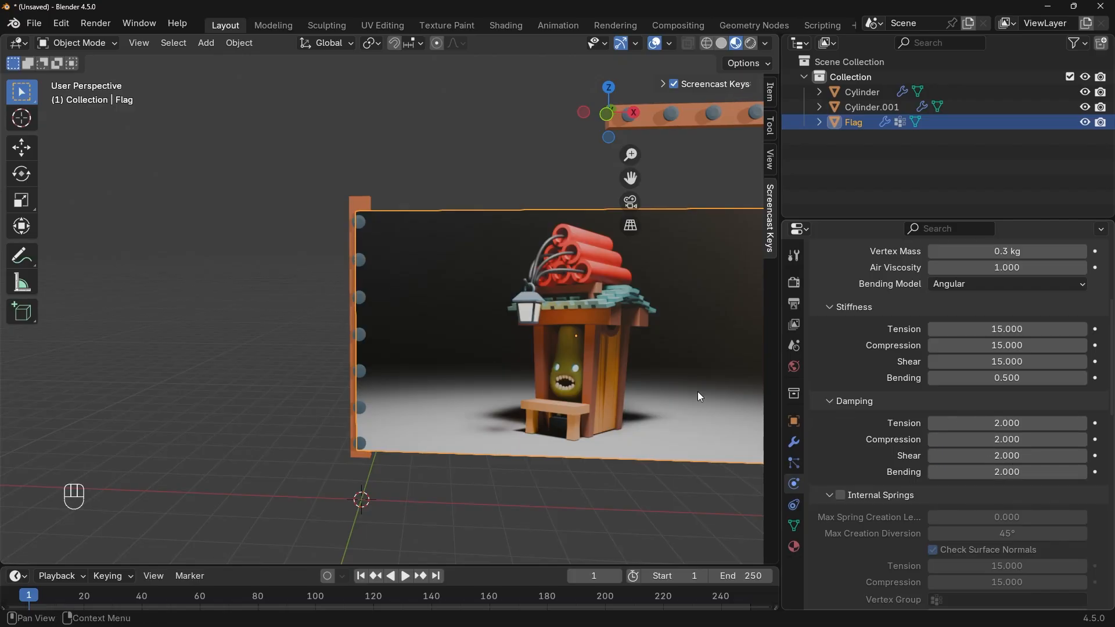
- Play the cloth simulation to check how the flag moves, stop it and return to before the first frame
middle_click_drag(698, 391, 539, 298)
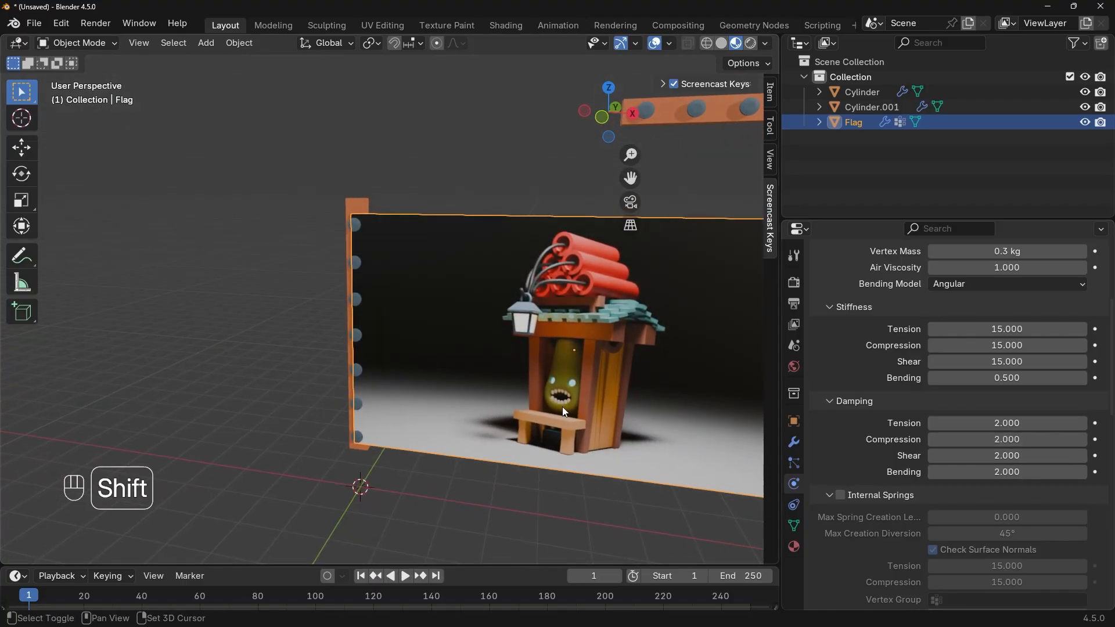
middle_click_drag(562, 406, 417, 320, "shift")
key("space")
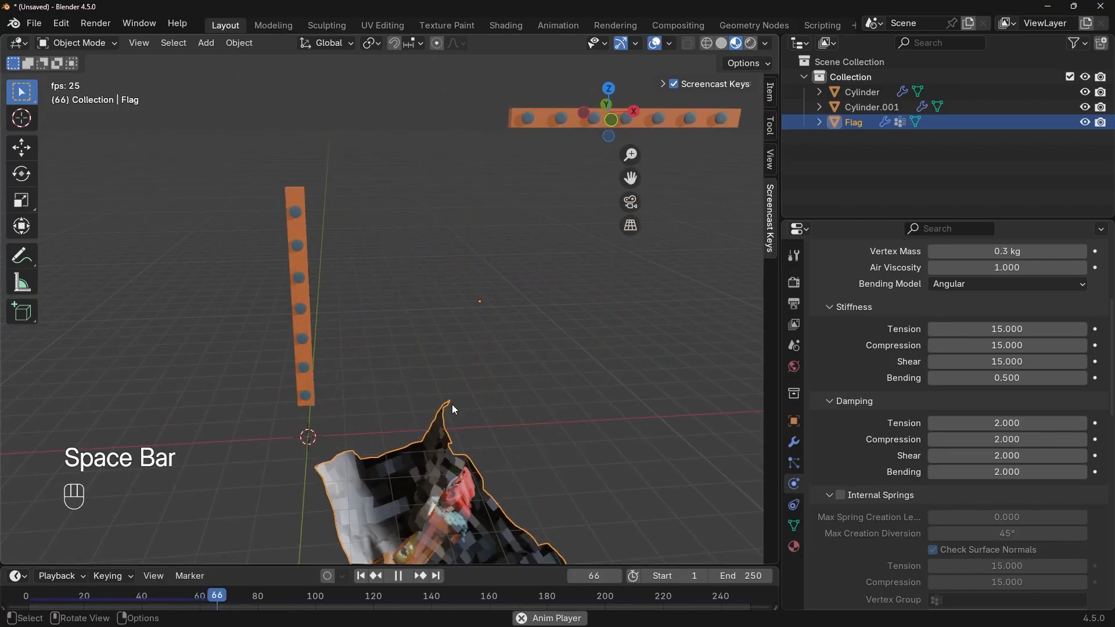
key("space")
middle_click_drag(452, 404, 458, 400)
scroll(900, 507, "up", 5)
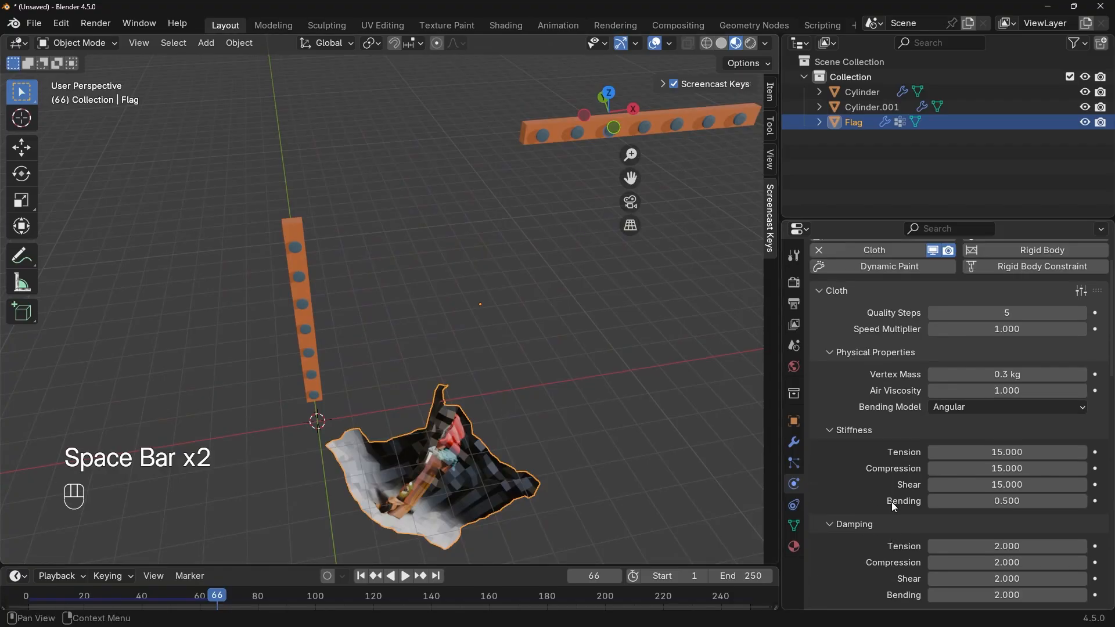
left_click_drag(211, 590, 3, 597)
middle_click_drag(574, 342, 527, 295)
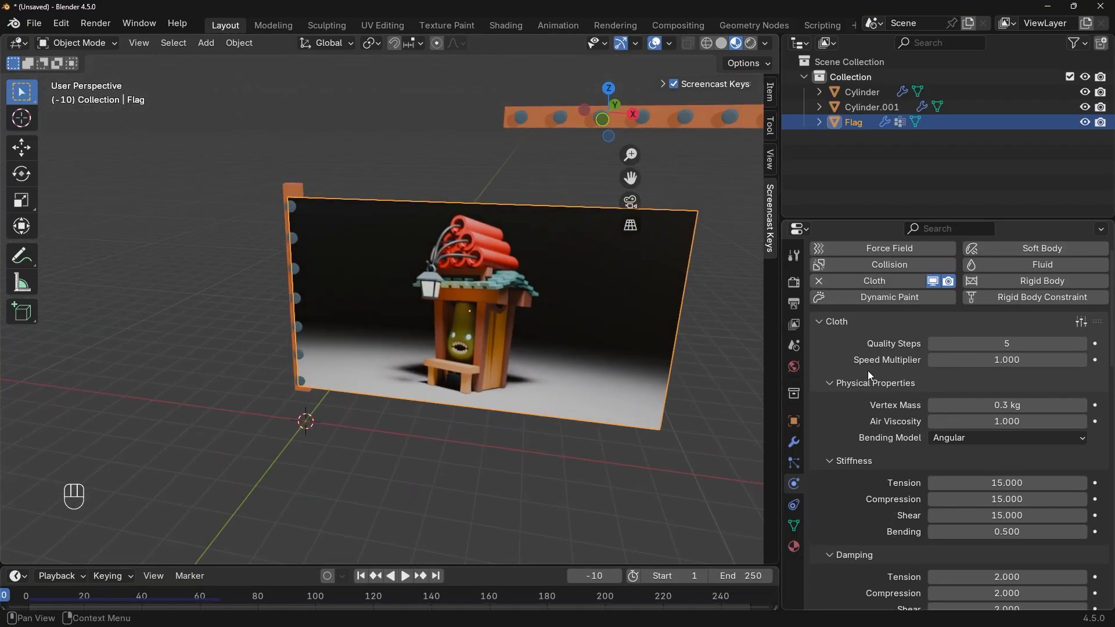
- Set the Pin Group in the cloth's Shape settings to the Pins vertex group
scroll(868, 371, "down", 4)
scroll(873, 481, "down", 12)
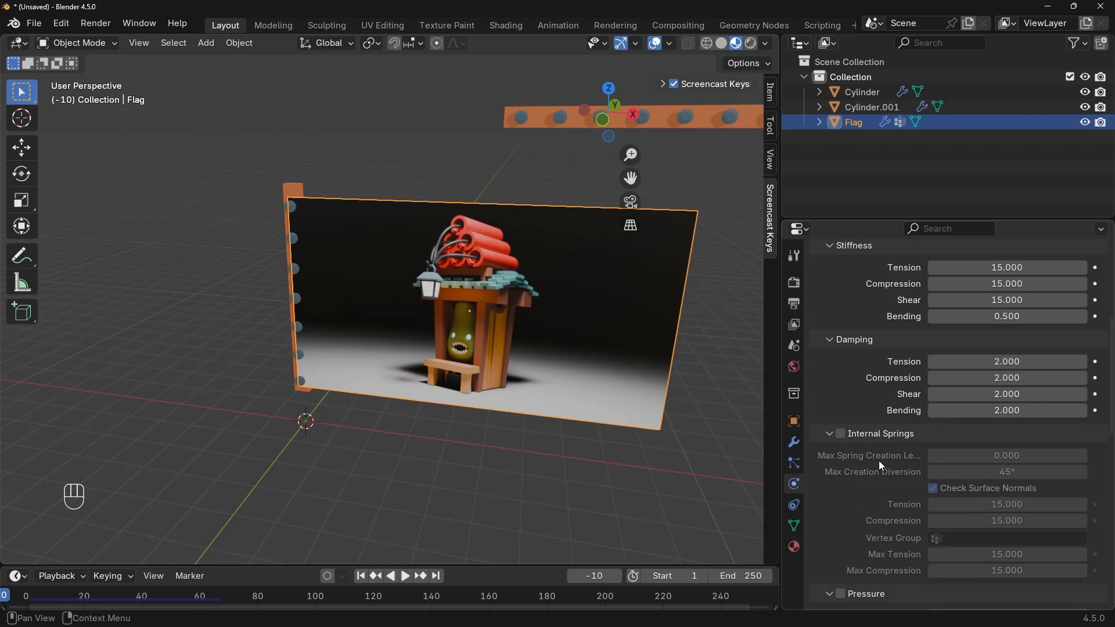
scroll(873, 481, "down", 10)
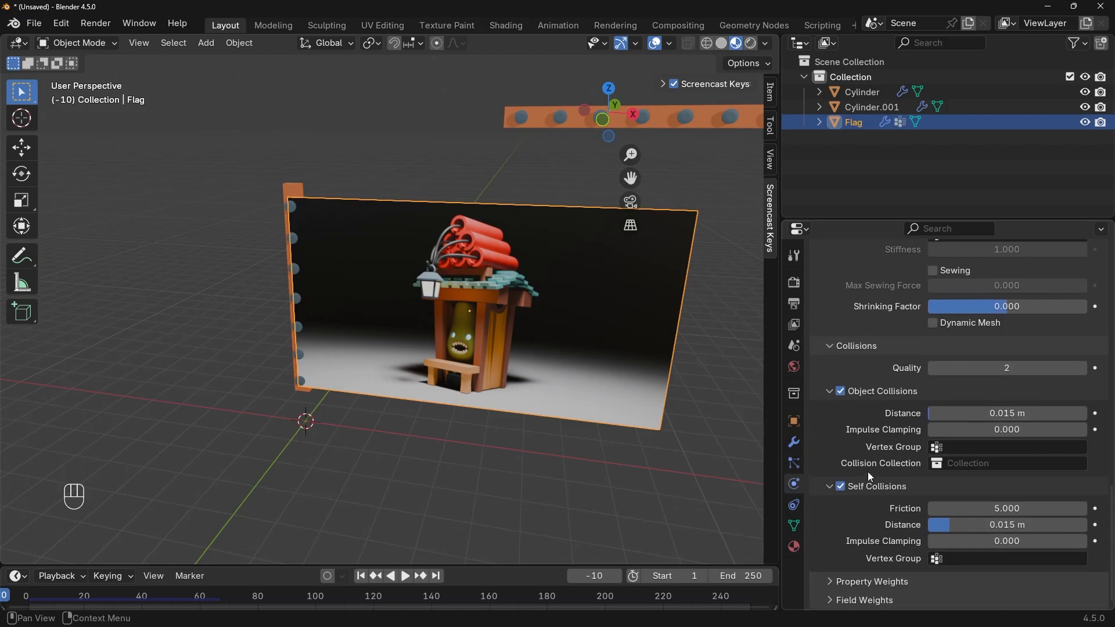
left_click(829, 348)
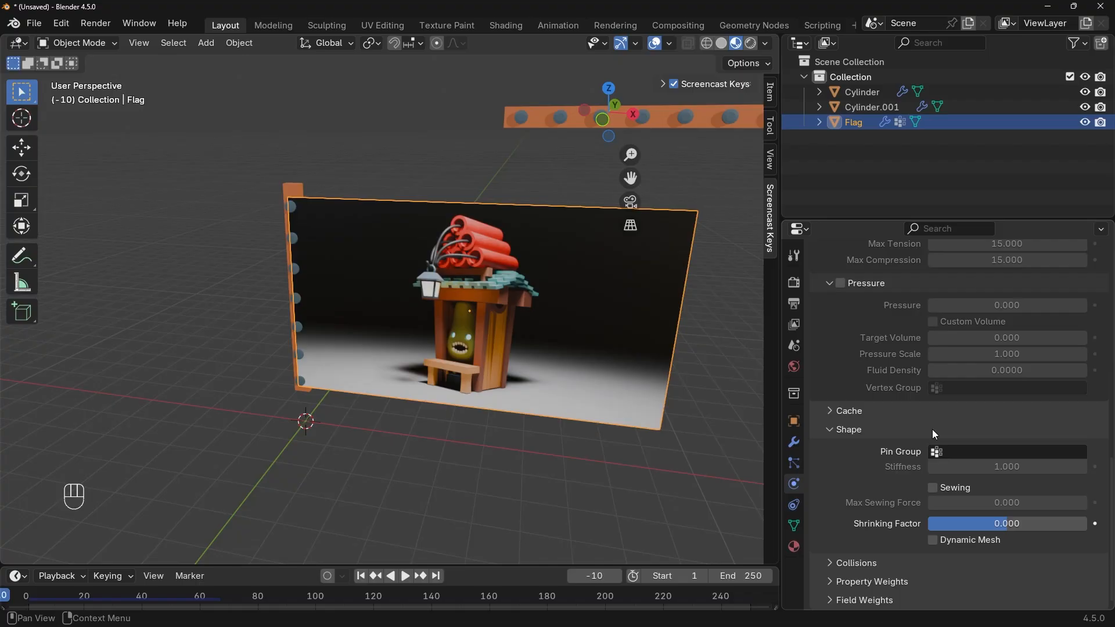
left_click(958, 452)
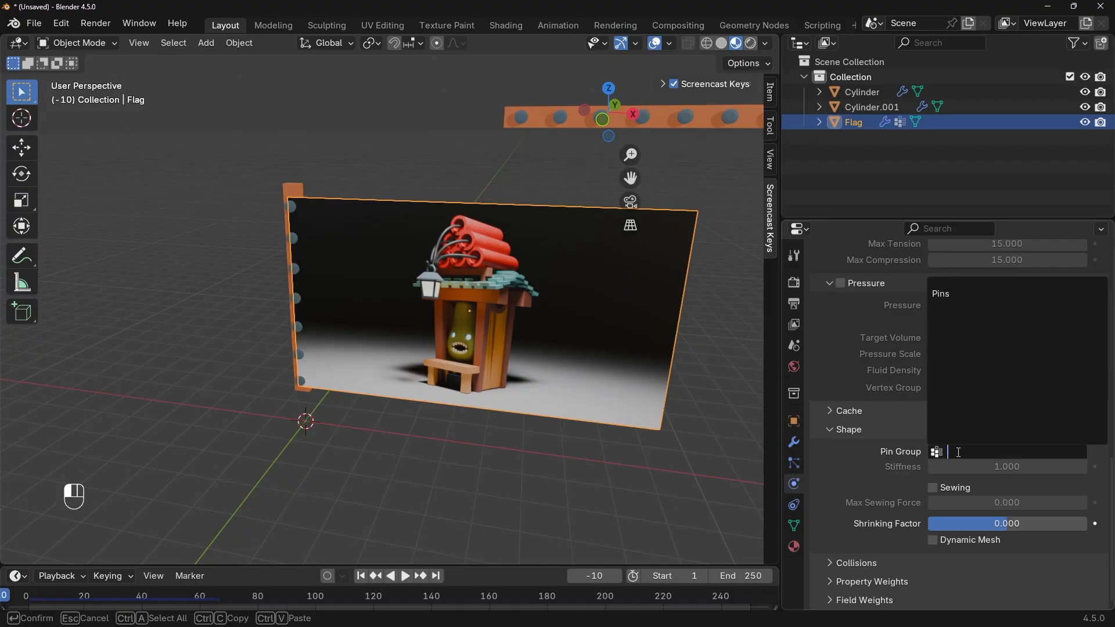
left_click(955, 294)
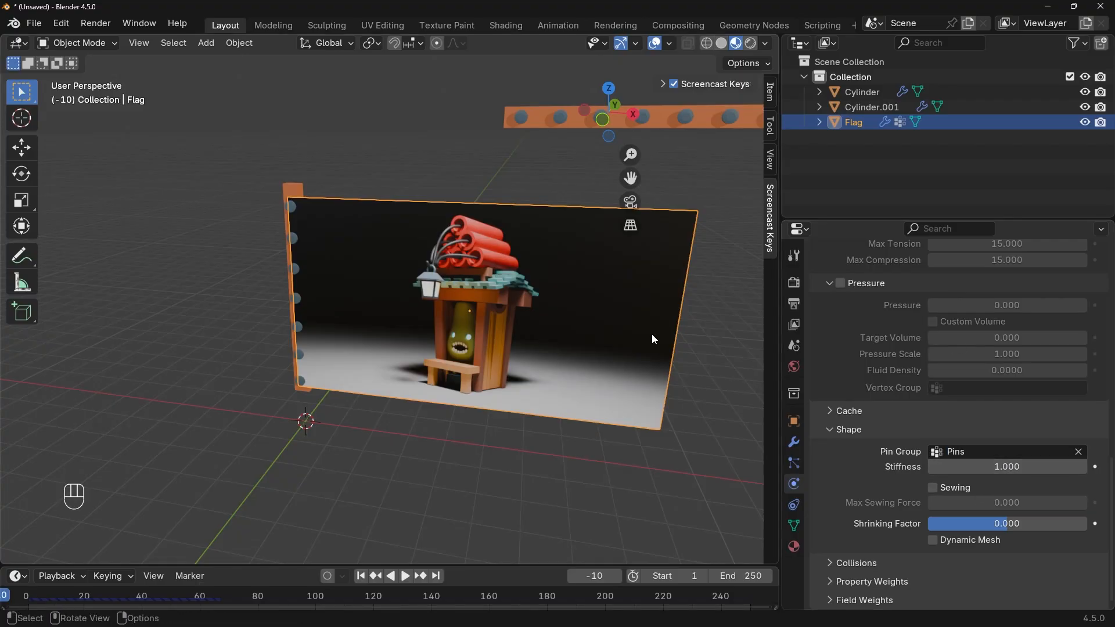
- Play the simulation with the pin group active, stop it and examine the flag hanging from the vertical post
middle_click_drag(503, 295, 523, 286)
key("space")
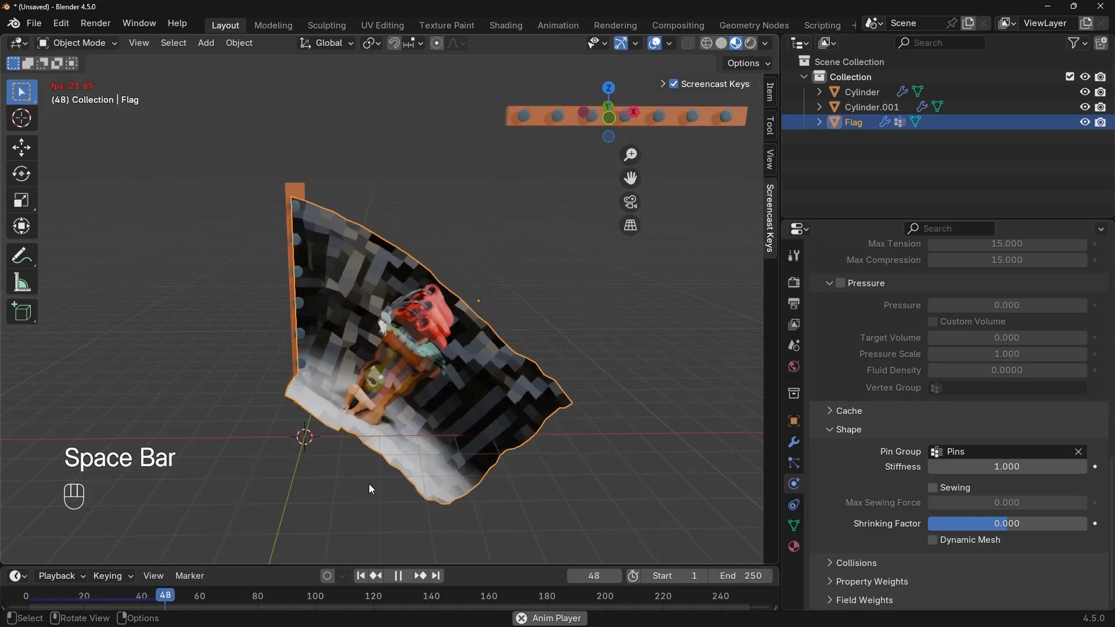
key("space")
middle_click_drag(411, 357, 378, 298)
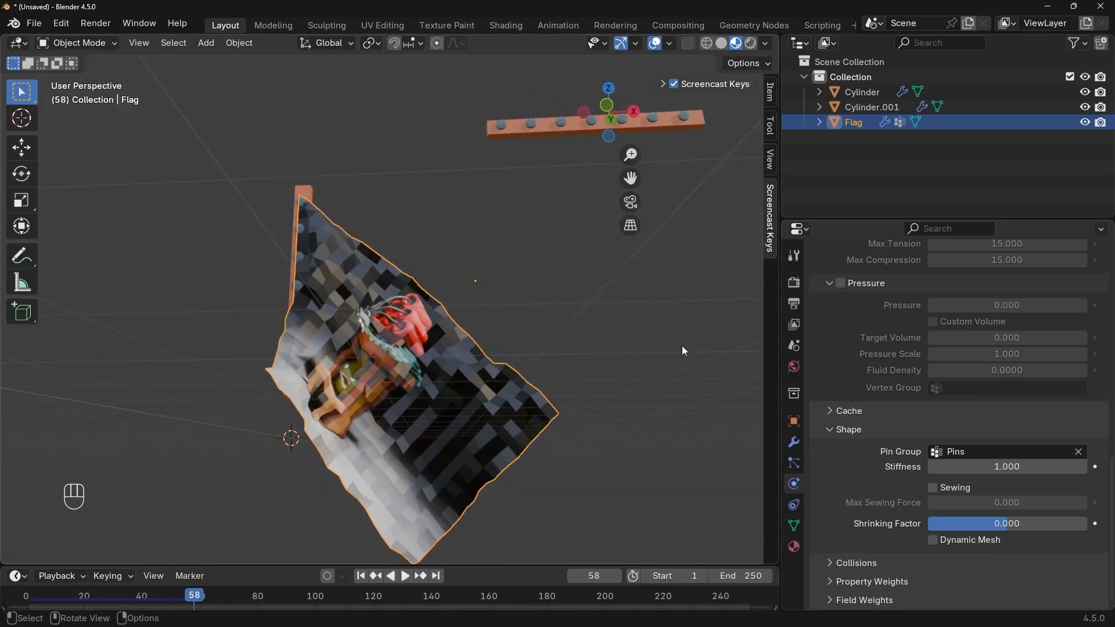
- Set the flag cloth's Vertex Mass to 1 kg while the simulation is playing
scroll(893, 435, "up", 15)
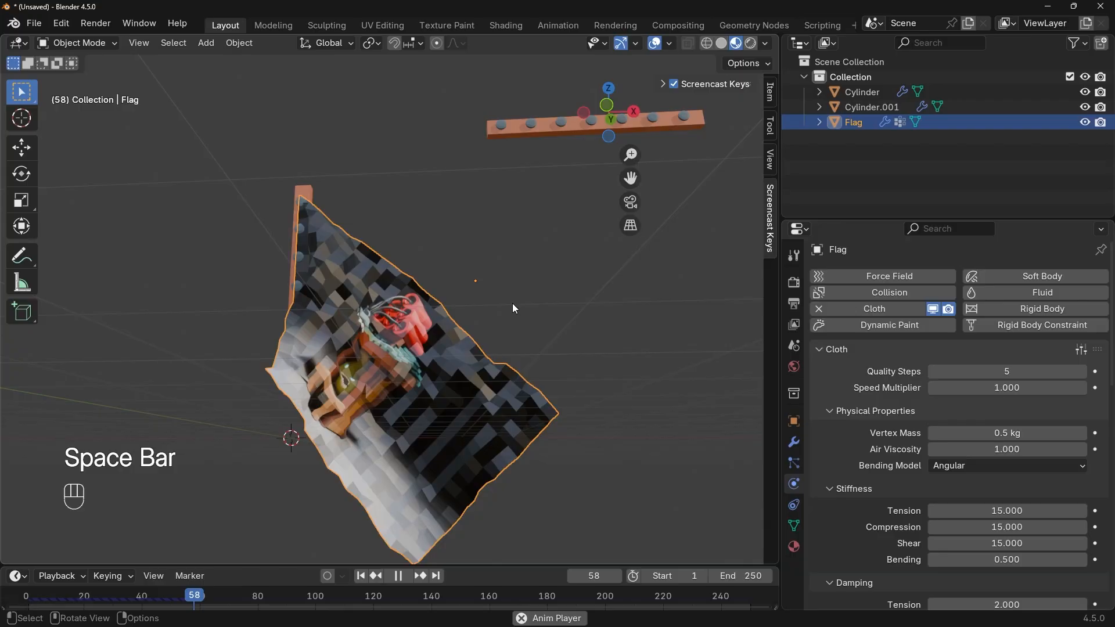
middle_click_drag(627, 355, 657, 346)
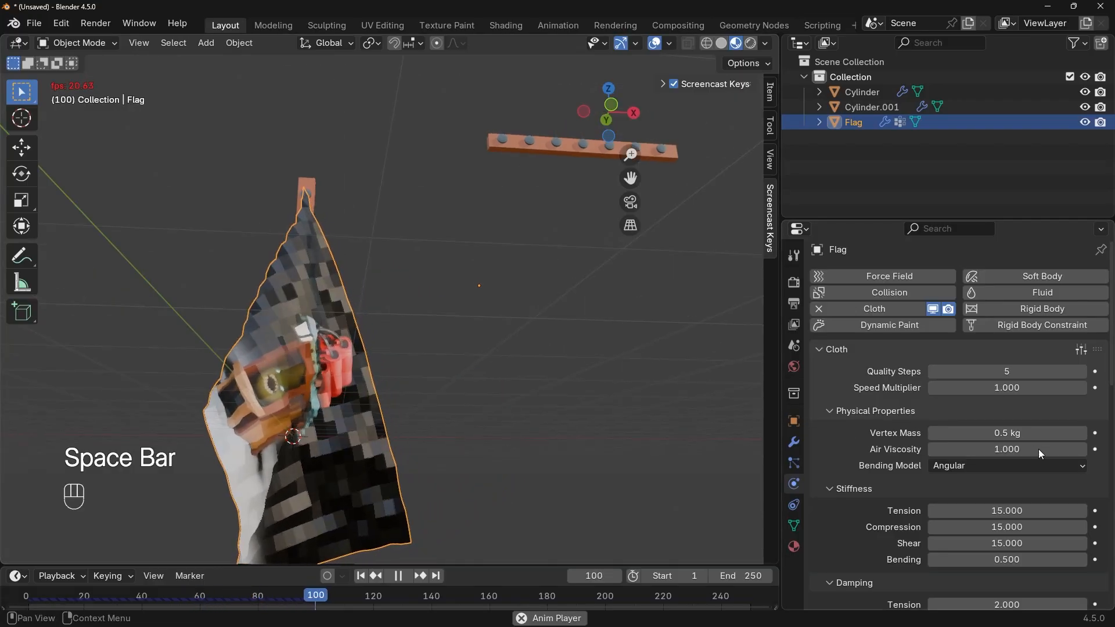
double_click(1011, 433)
type("1")
key("Return")
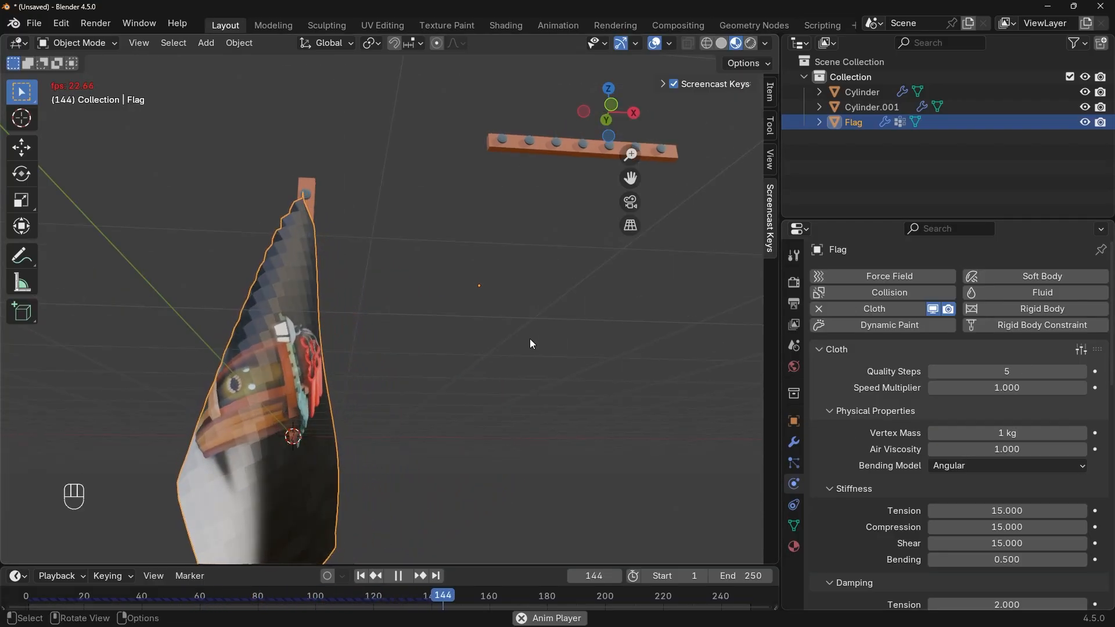
- Replay the cloth simulation from the start and apply Shade Smooth to the flag
middle_click_drag(532, 343, 395, 374)
key("space")
left_click_drag(638, 591, 1, 554)
key("space")
middle_click_drag(523, 267, 393, 329)
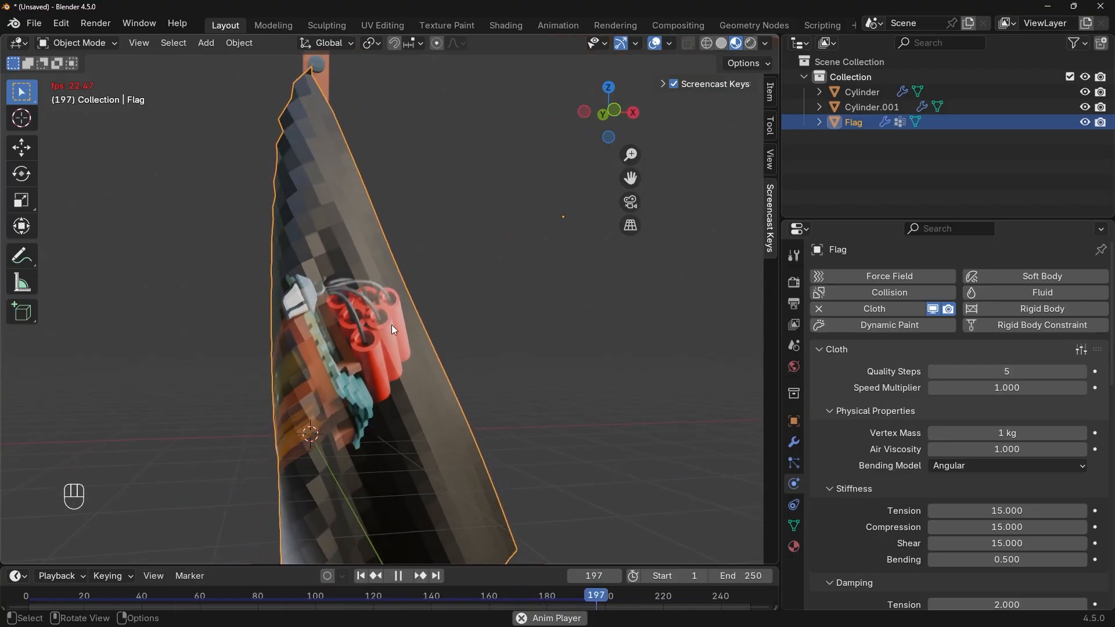
right_click(360, 283)
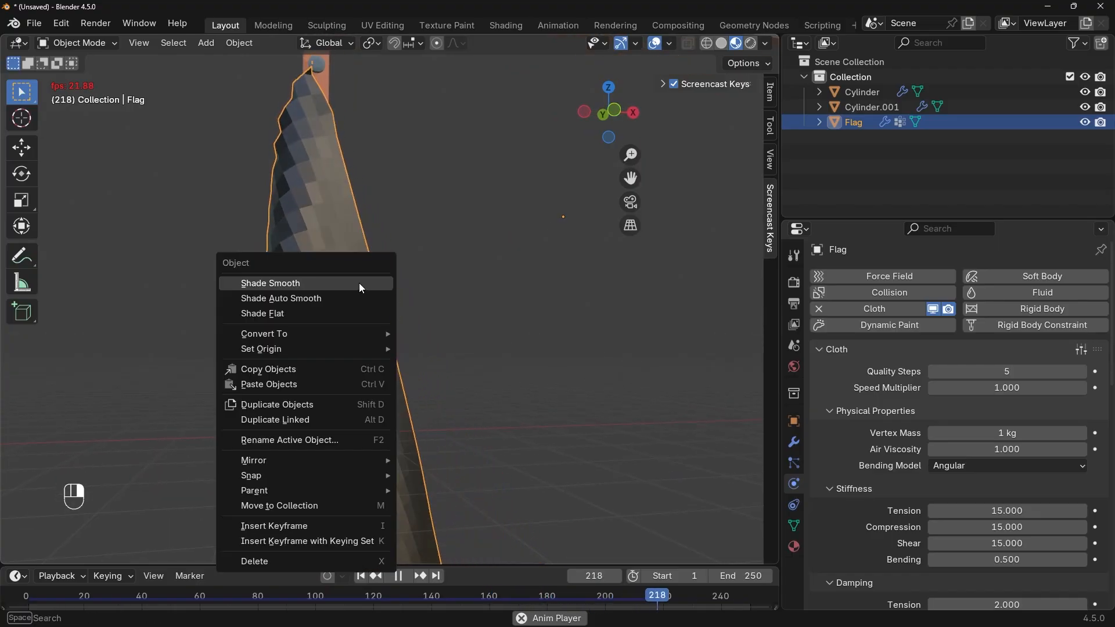
left_click(311, 284)
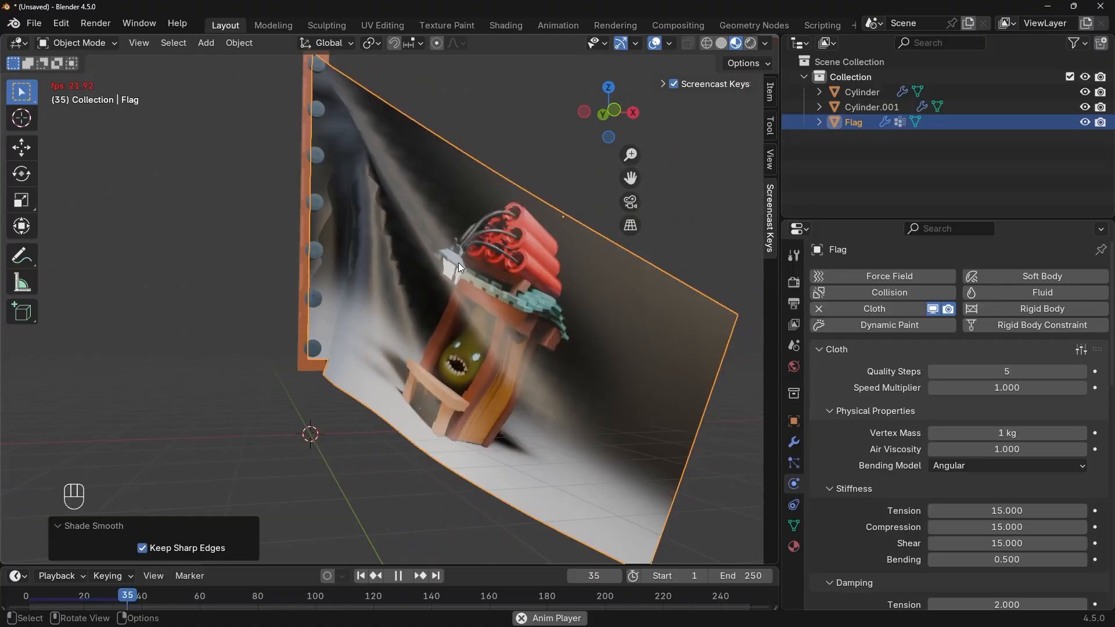
- Add a Subdivision Surface modifier to the flag after its Cloth modifier
left_click(796, 442)
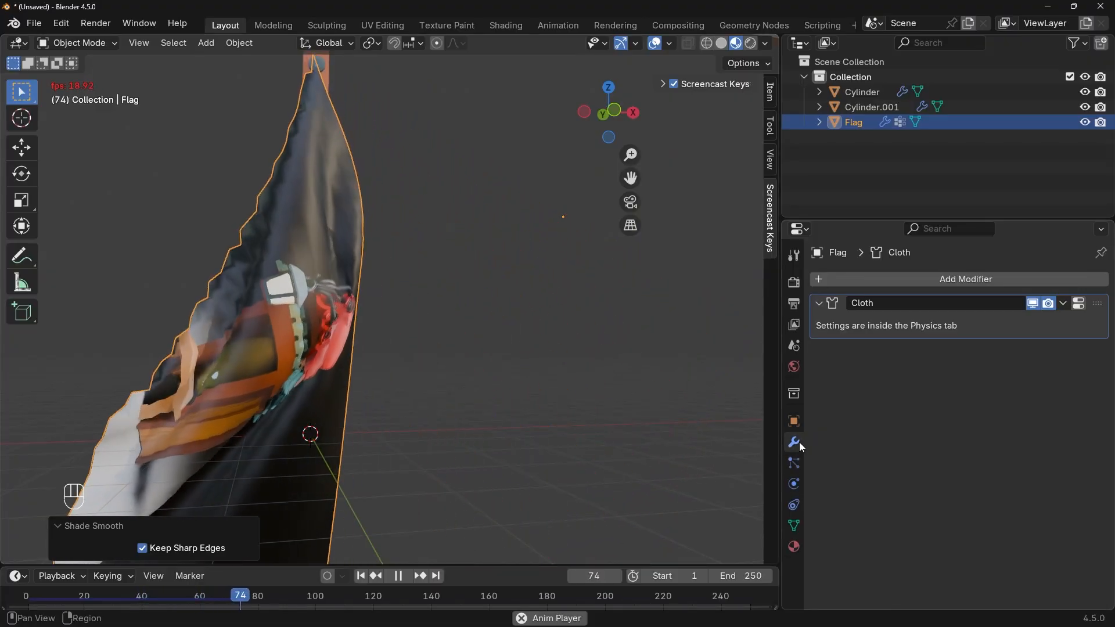
left_click(910, 281)
left_click(914, 282)
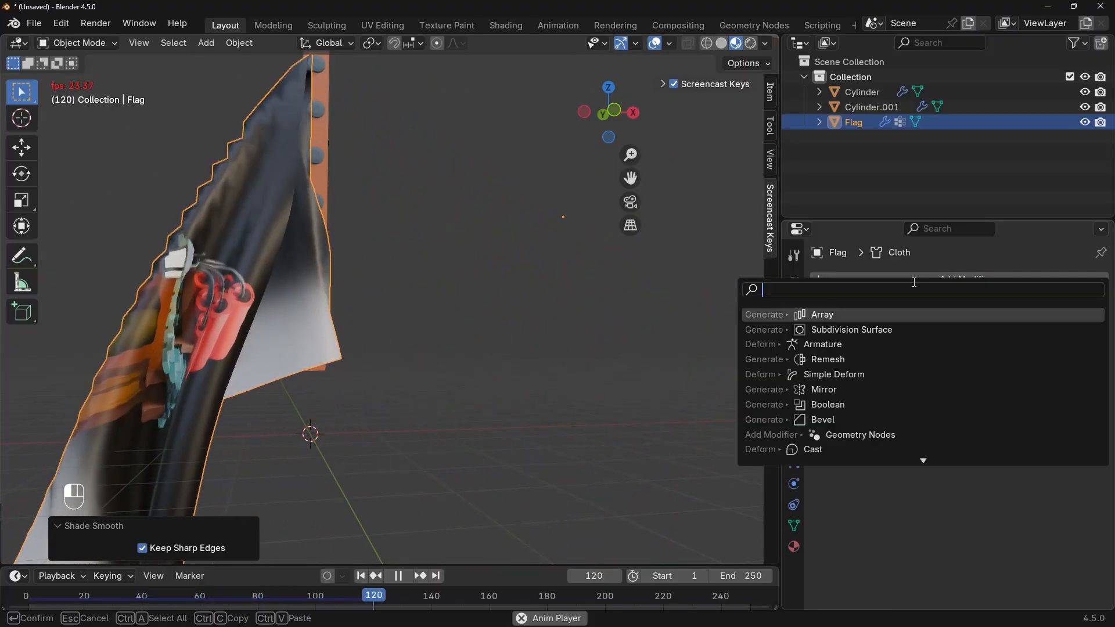
left_click(876, 331)
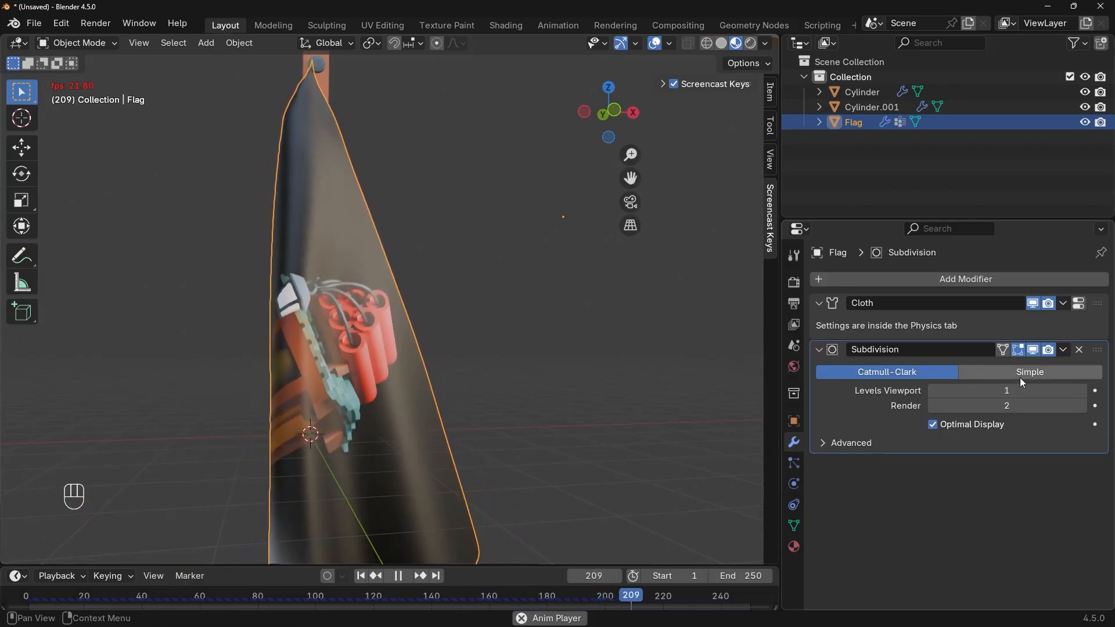
left_click_drag(1097, 350, 1090, 414)
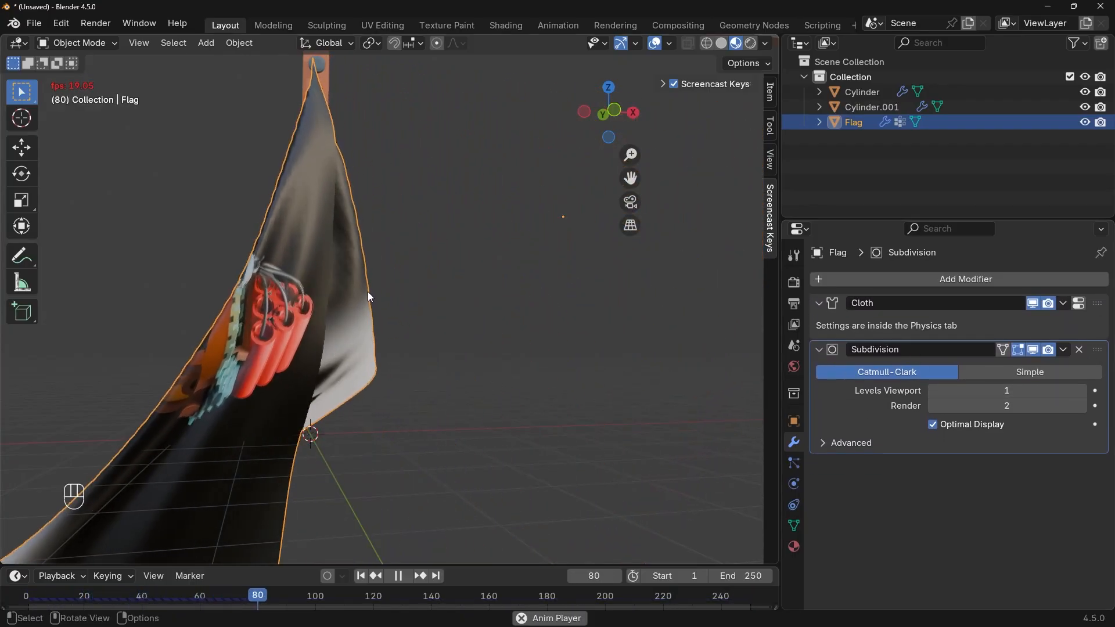
- Switch the flag's Subdivision modifier to Simple and compare its mesh in Edit Mode with the running simulation
key("Tab")
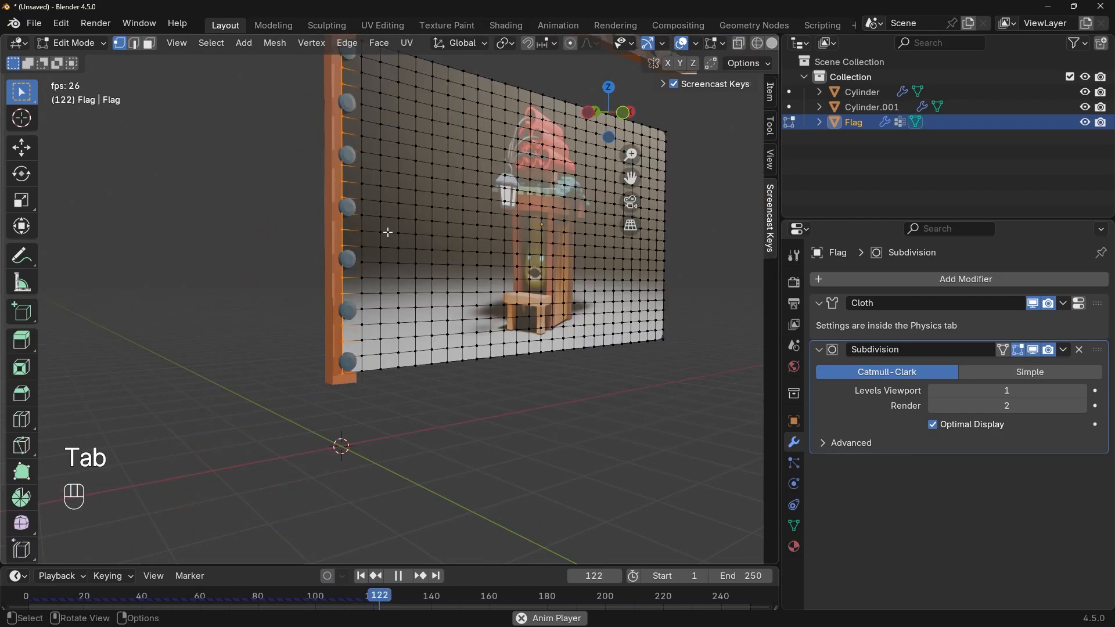
middle_click_drag(578, 218, 469, 190)
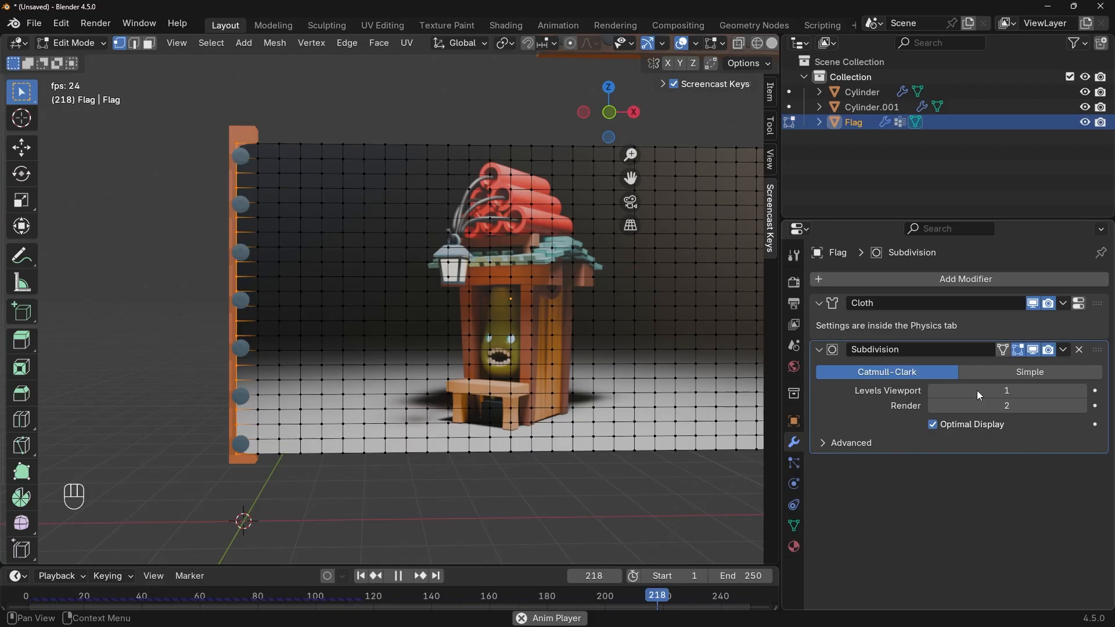
key("Tab")
middle_click_drag(433, 337, 426, 300)
middle_click_drag(195, 266, 223, 255)
left_click(1069, 375)
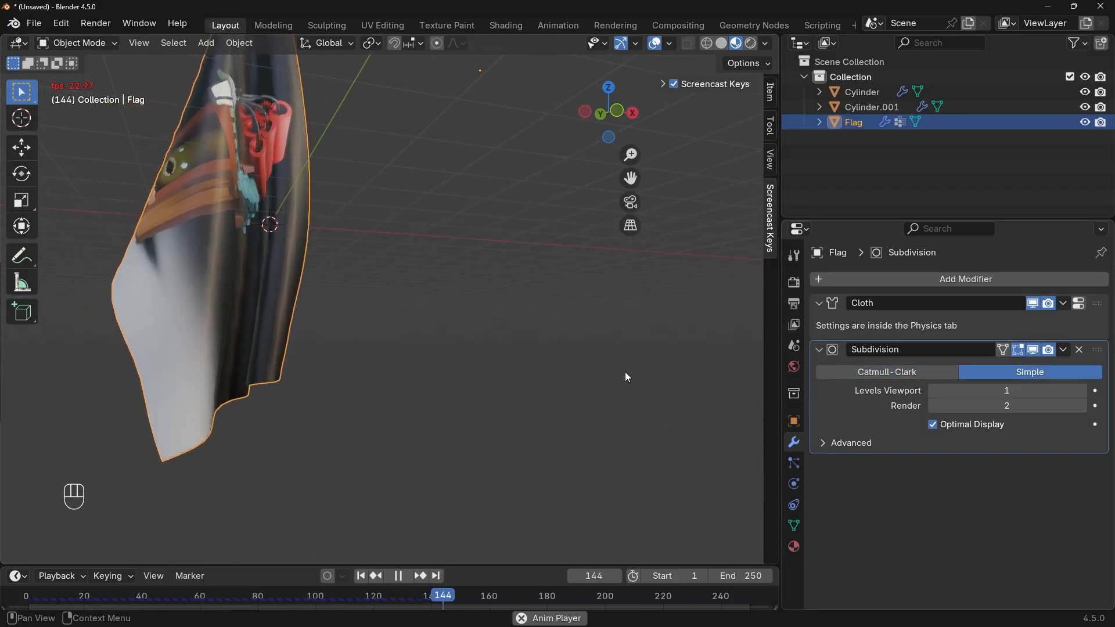
key("Tab")
middle_click_drag(435, 311, 598, 196, "shift")
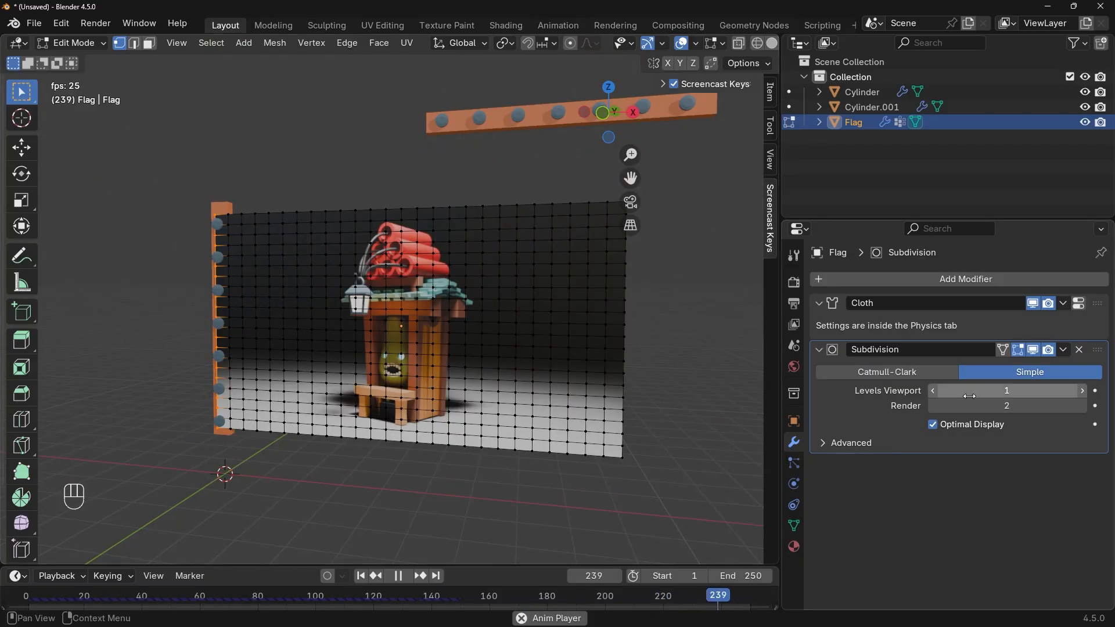
key("Tab")
middle_click_drag(493, 321, 448, 271)
- Stop playback and add the flag's vertex columns beside the vertical post to the Pins vertex group
key("space")
key("Tab")
middle_click_drag(337, 166, 404, 181, "shift")
middle_click_drag(403, 181, 355, 157)
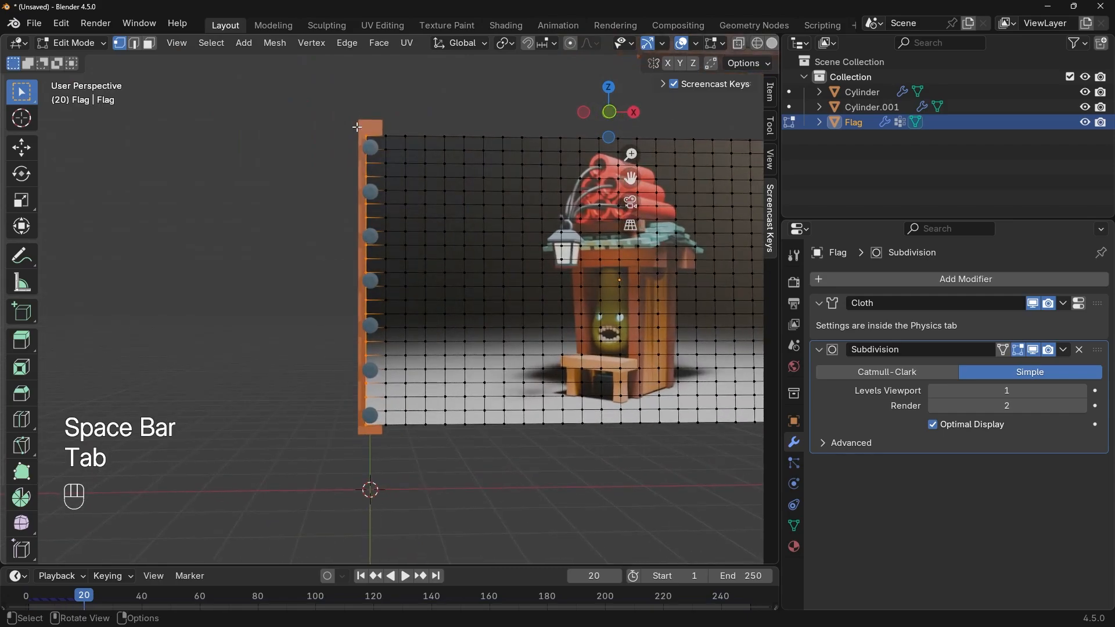
left_click_drag(396, 442, 396, 443)
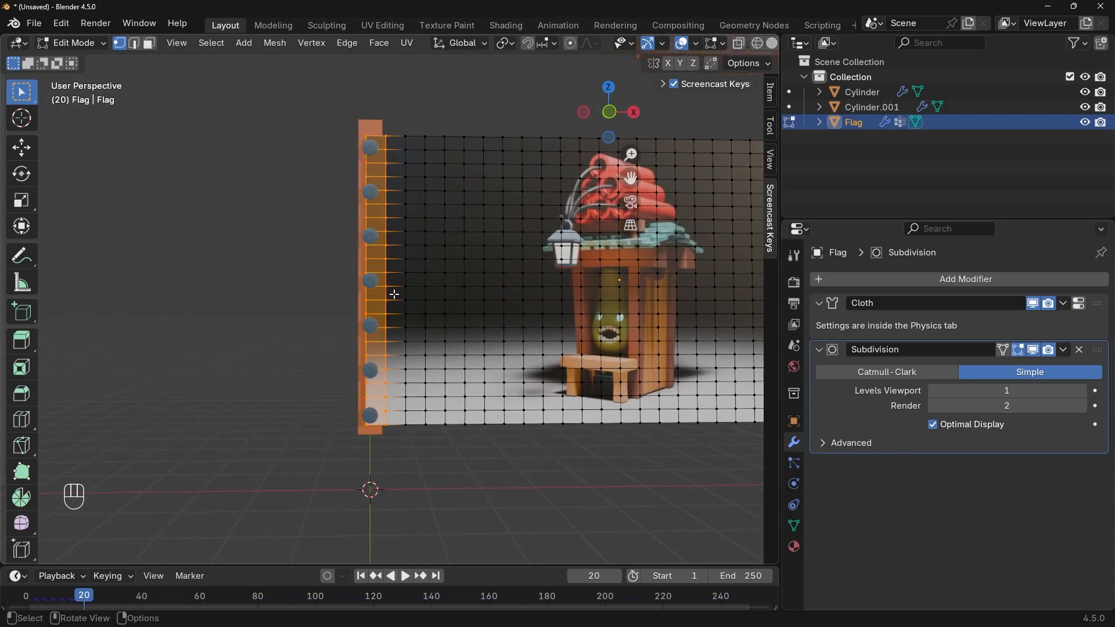
left_click(795, 526)
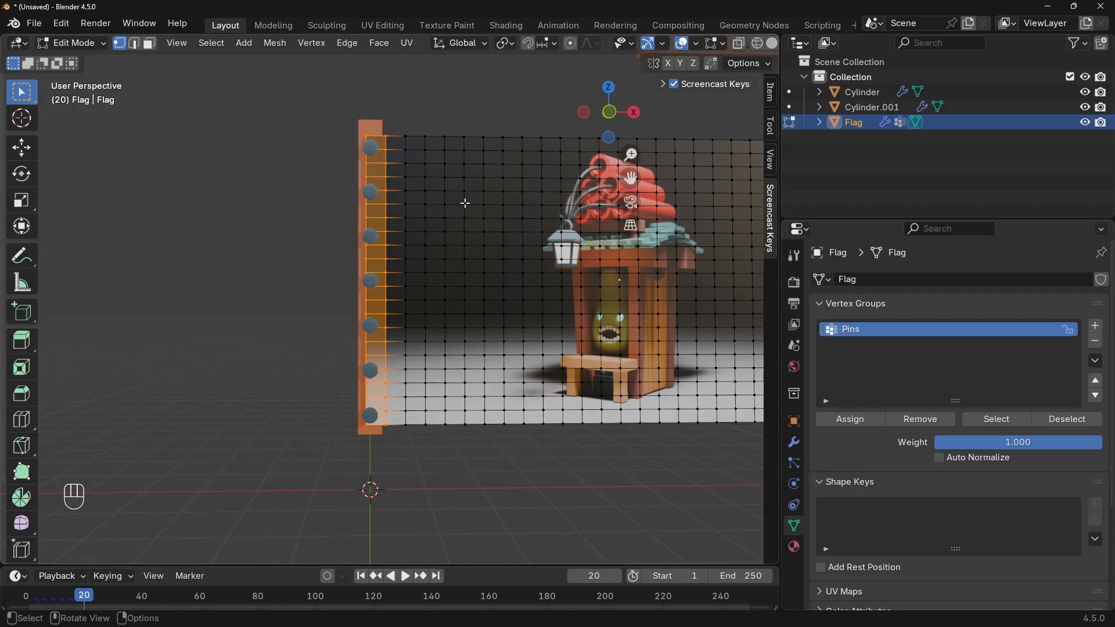
left_click_drag(408, 476, 409, 475)
- Play the simulation with the widened pin area and examine how the flag hangs along the vertical post
key("space")
key("Tab")
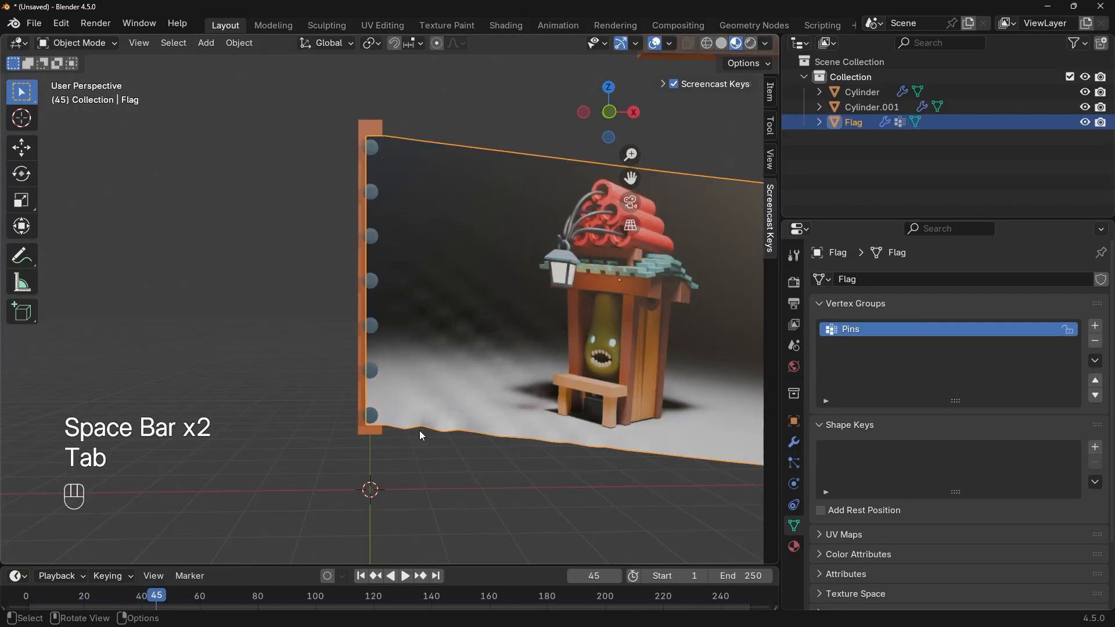
key("space")
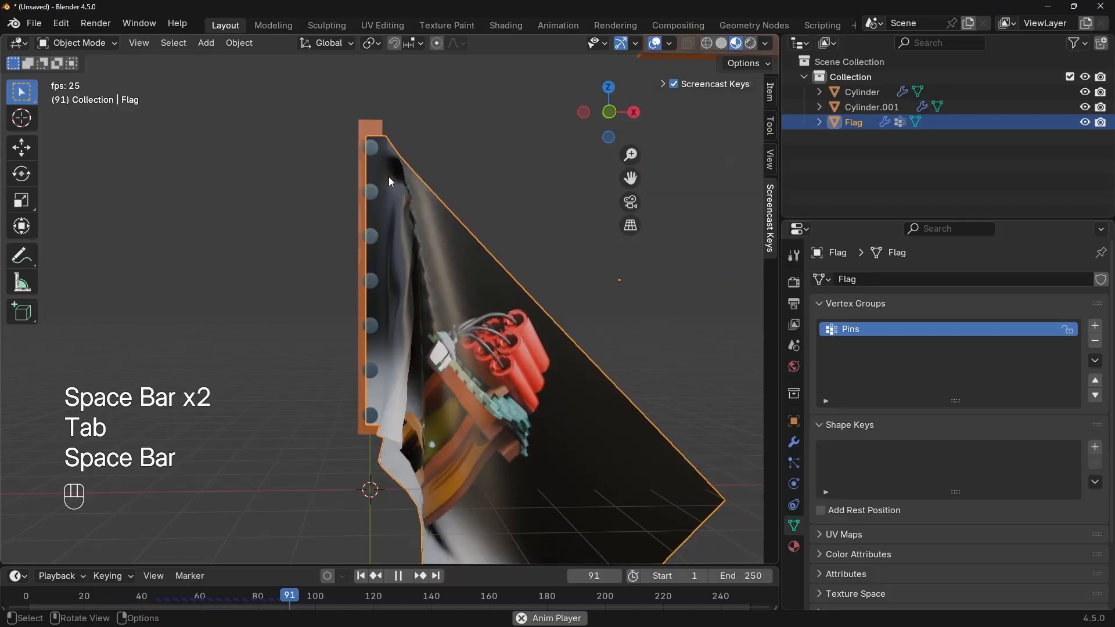
middle_click_drag(385, 199, 377, 141)
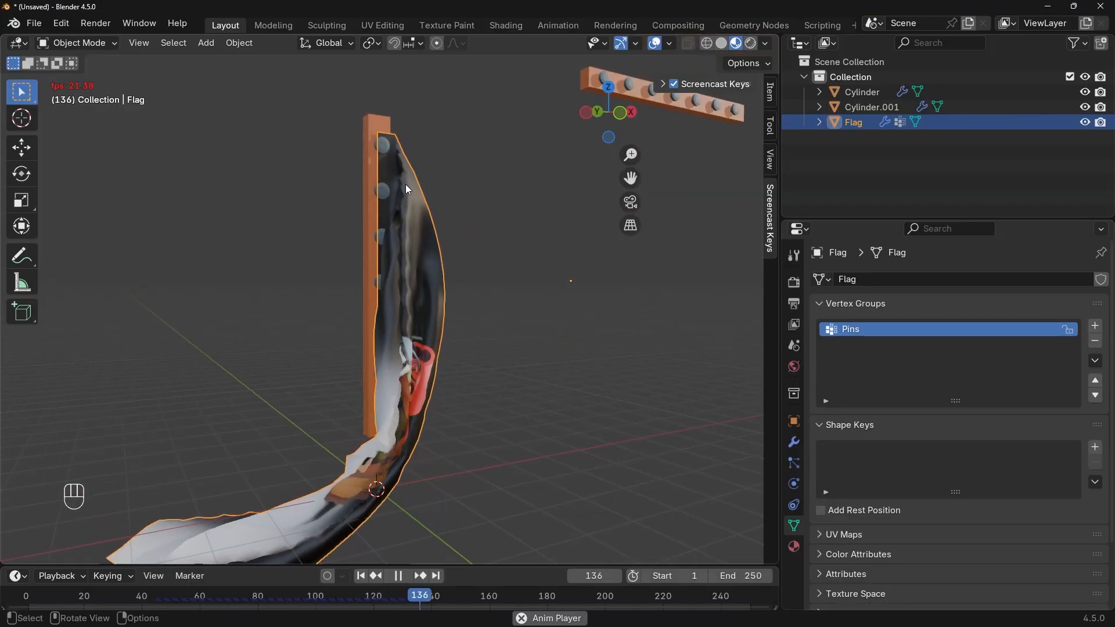
middle_click_drag(382, 247, 416, 355)
key("space")
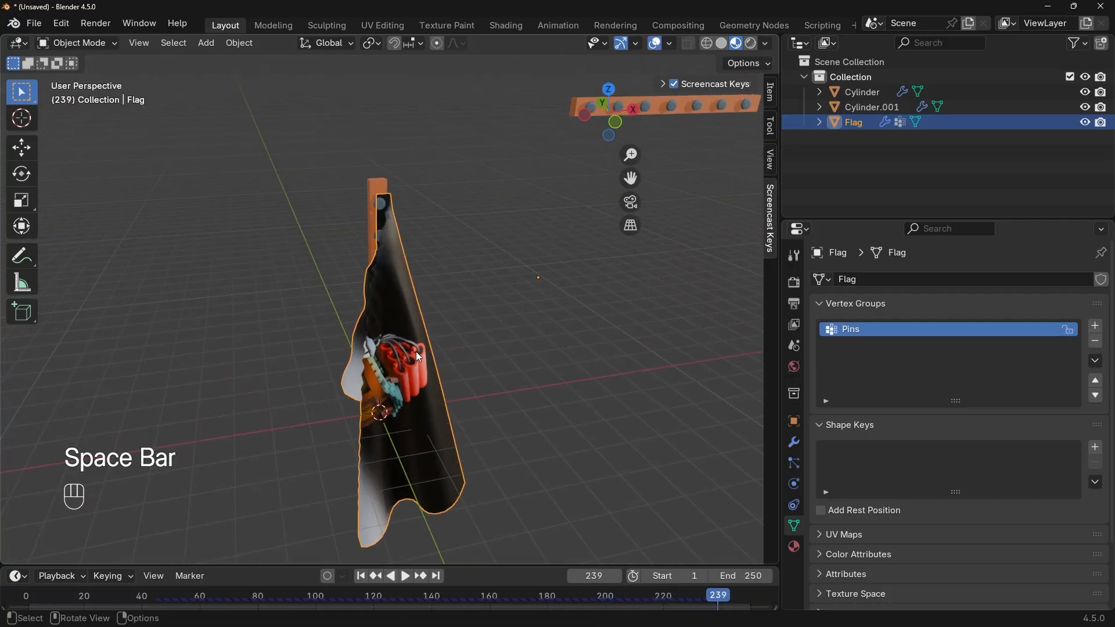
- Set the flag's Subdivision Levels Viewport to 2 and replay the cloth simulation
left_click(795, 443)
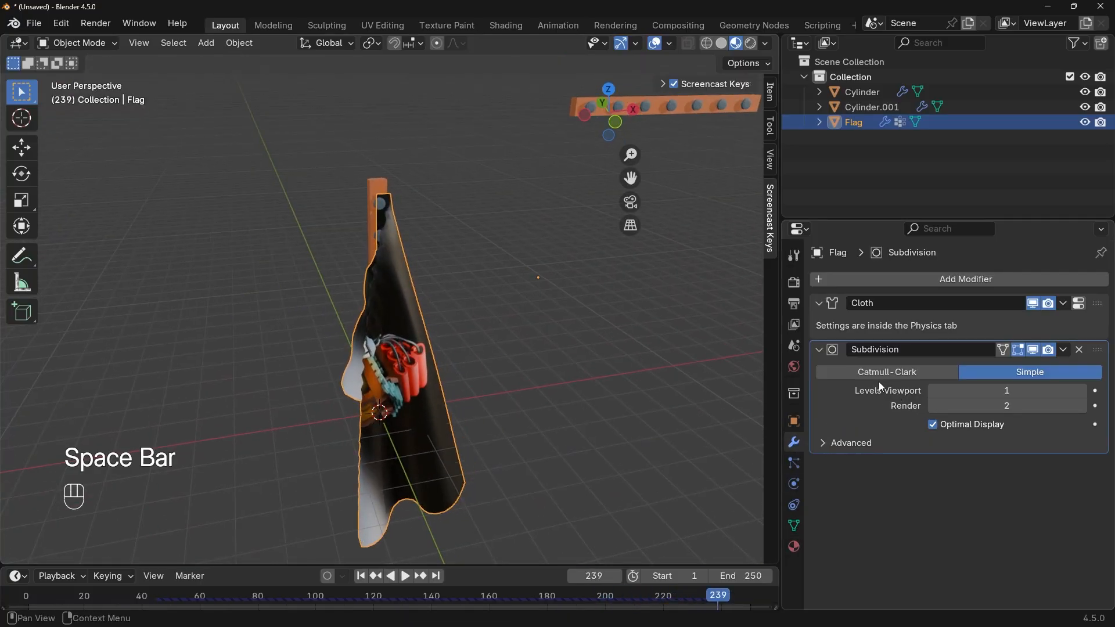
key("space")
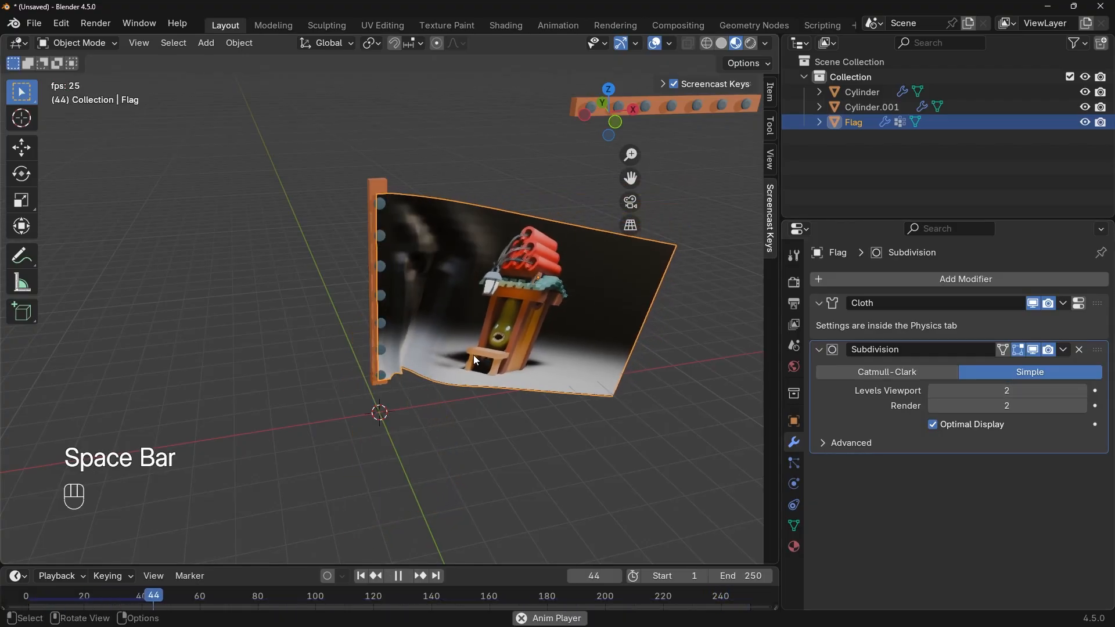
middle_click_drag(477, 351, 486, 303)
key("space")
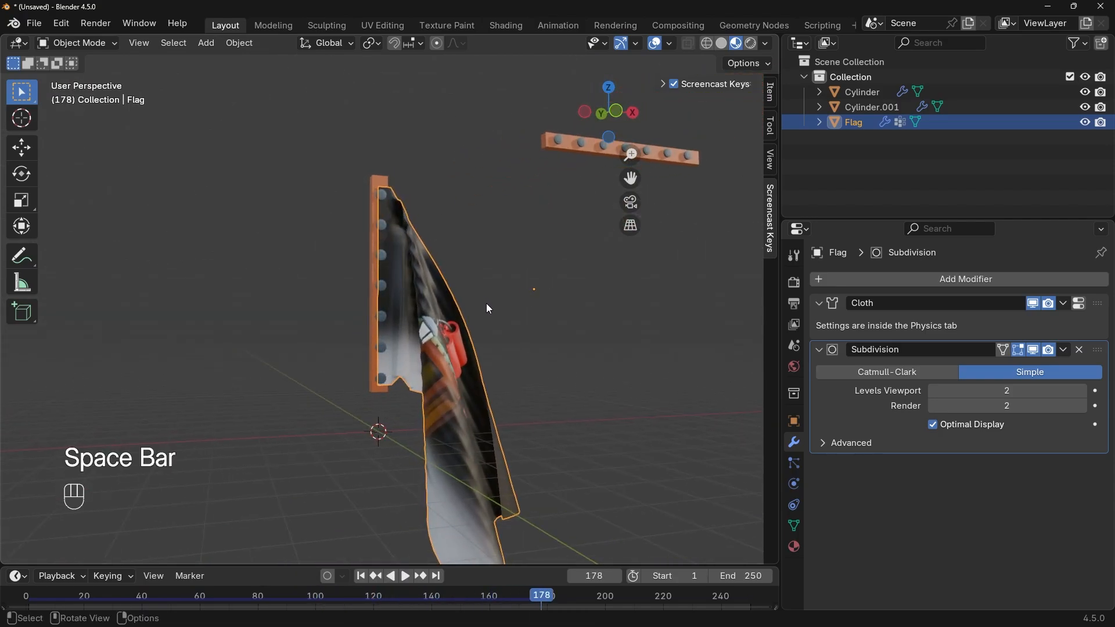
- Add a Wind force field at the world origin
scroll(486, 303, "down", 4)
middle_click_drag(465, 342, 443, 380)
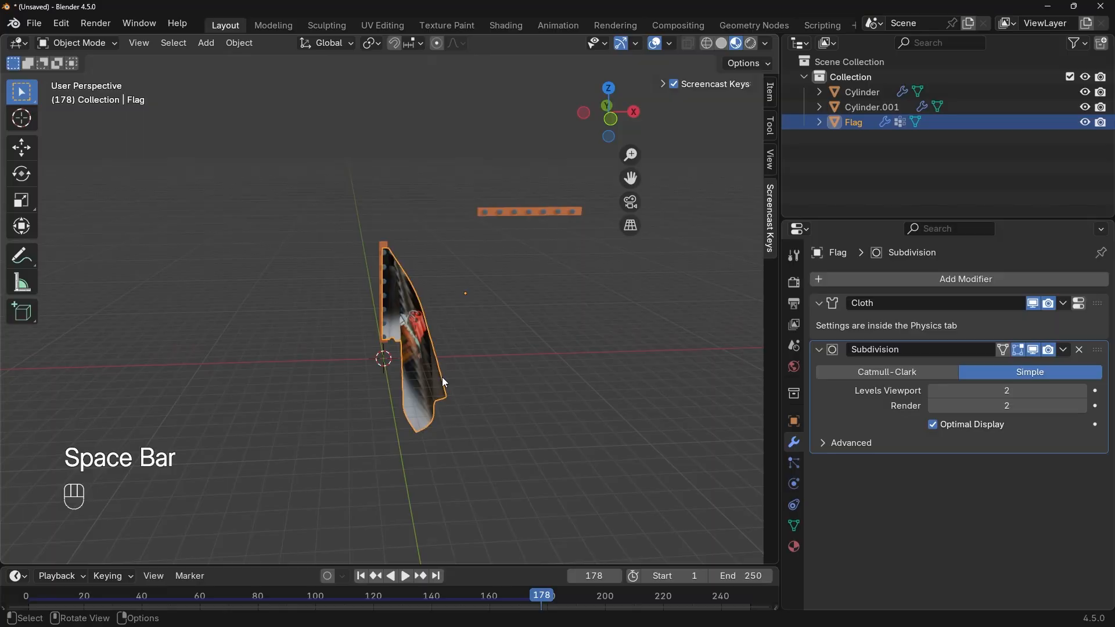
key("shift+a")
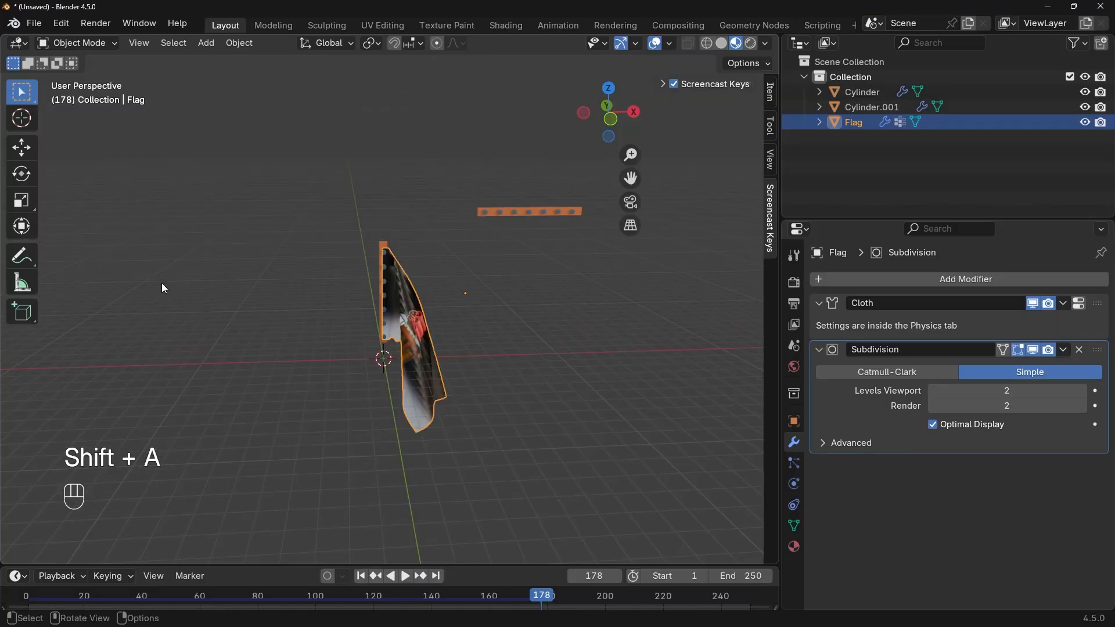
key("shift+a")
mouse_move(404, 313)
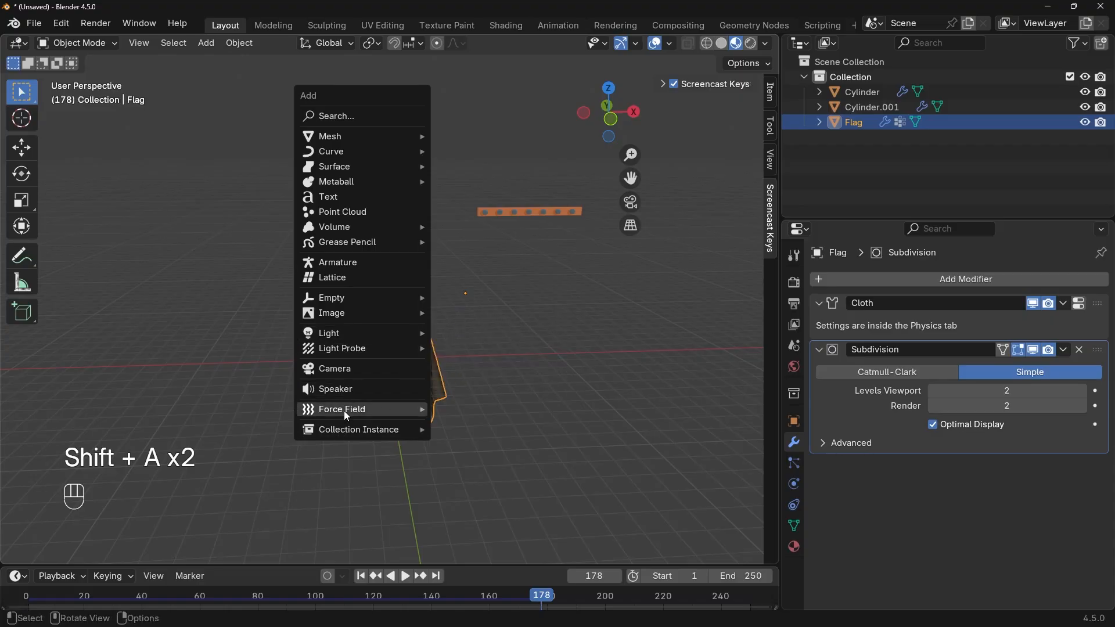
mouse_move(366, 413)
left_click(488, 231)
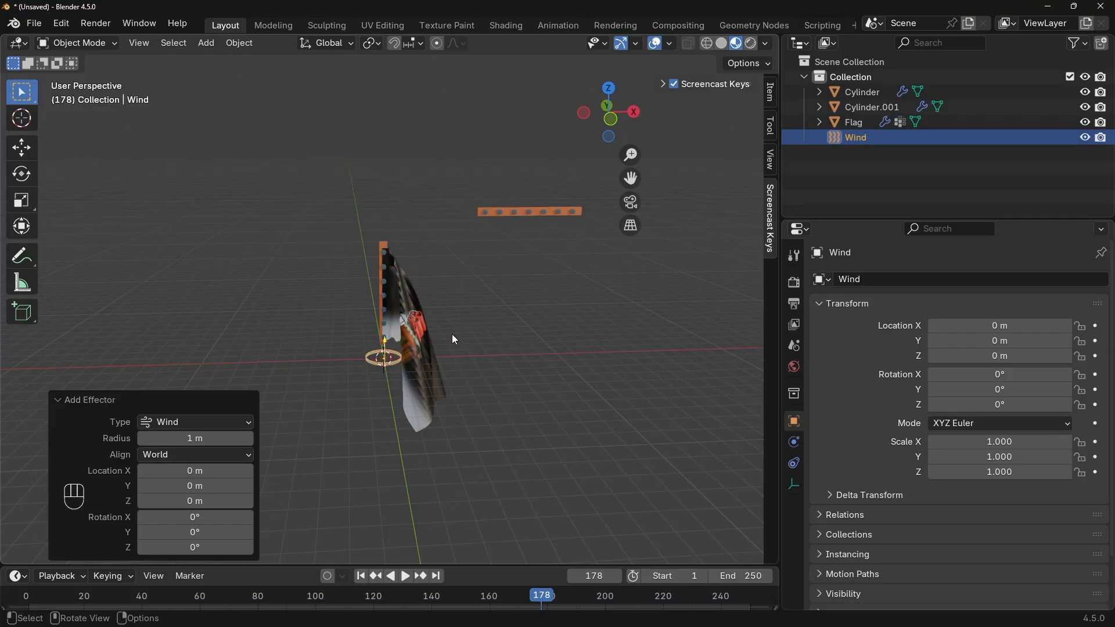
- Rotate the wind force field 90° about the global Y axis
middle_click_drag(429, 378, 535, 326)
key("r")
key("y")
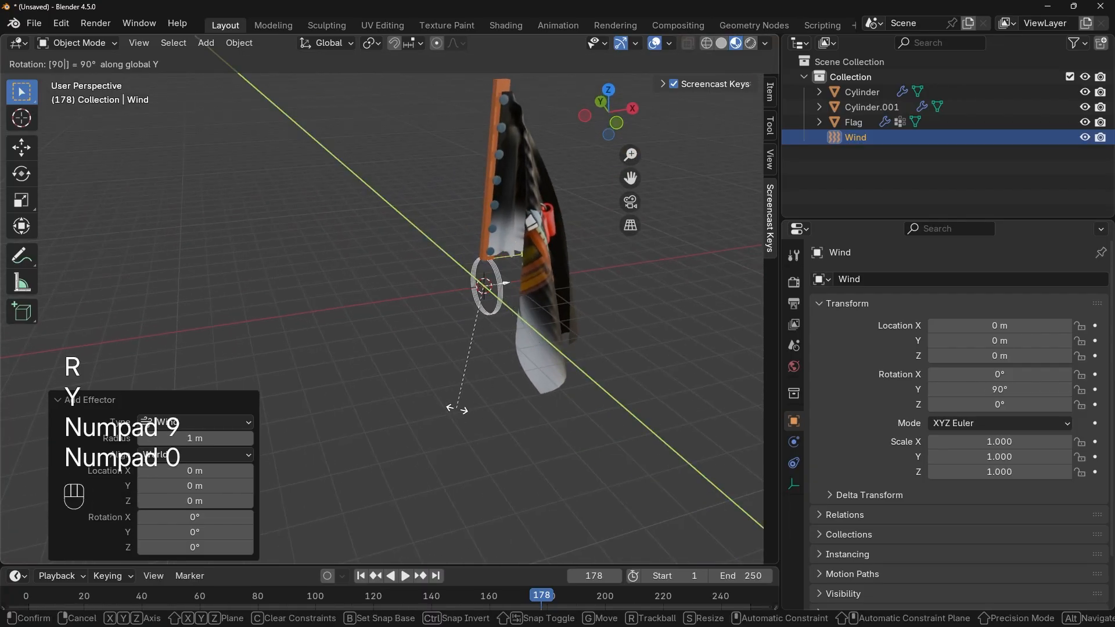
type("90")
key("Return")
- Move the wind behind the vertical post to about X -3.66 m, Y -0.36 m, Z 3.58 m and scale it to about 3.12
middle_click_drag(672, 280, 367, 337)
key("g")
left_click(347, 240)
middle_click_drag(349, 243, 539, 234)
key("g")
left_click(519, 227)
key("s")
left_click(455, 285)
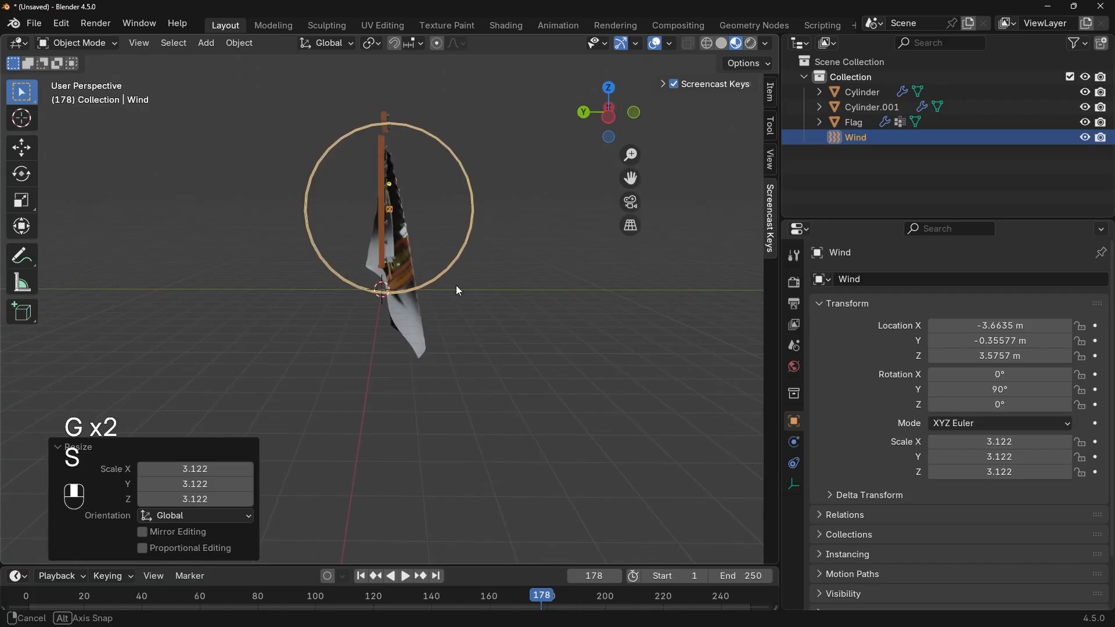
- Set the wind force field's Strength to 300 in its physics settings
middle_click_drag(455, 285, 568, 345)
left_click(796, 485)
middle_click_drag(631, 306, 600, 371, "shift")
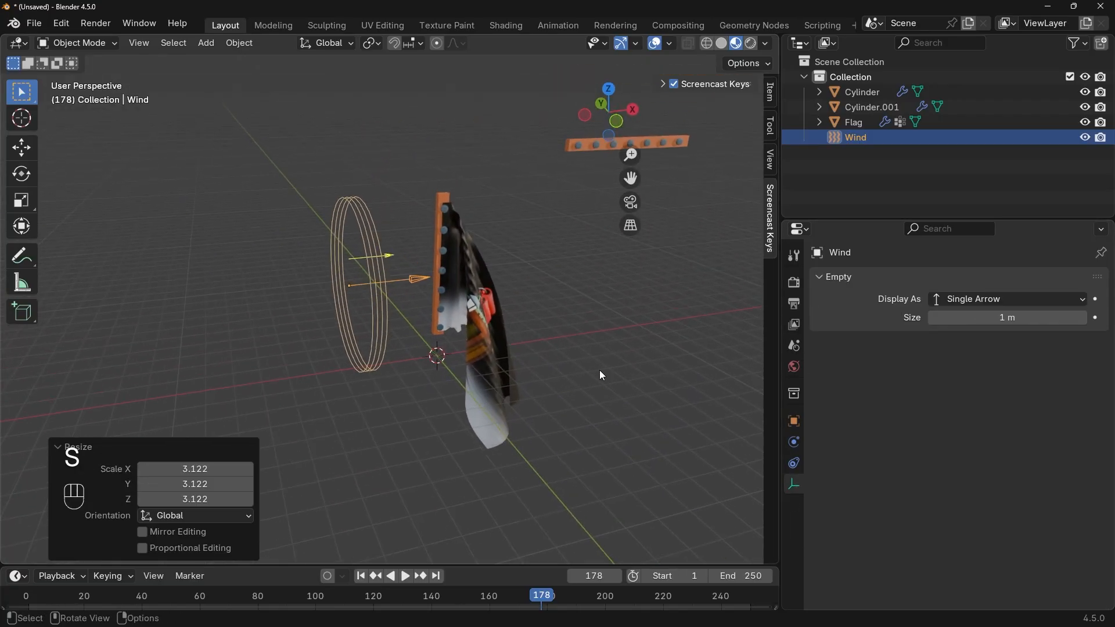
left_click(794, 464)
left_click(795, 443)
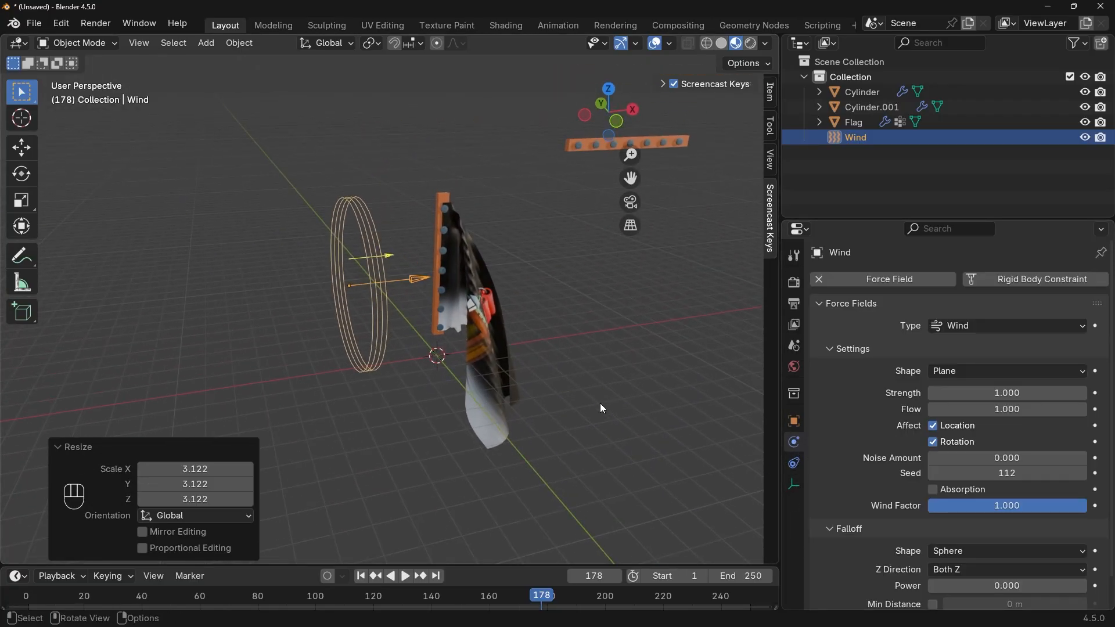
scroll(905, 399, "down", 1)
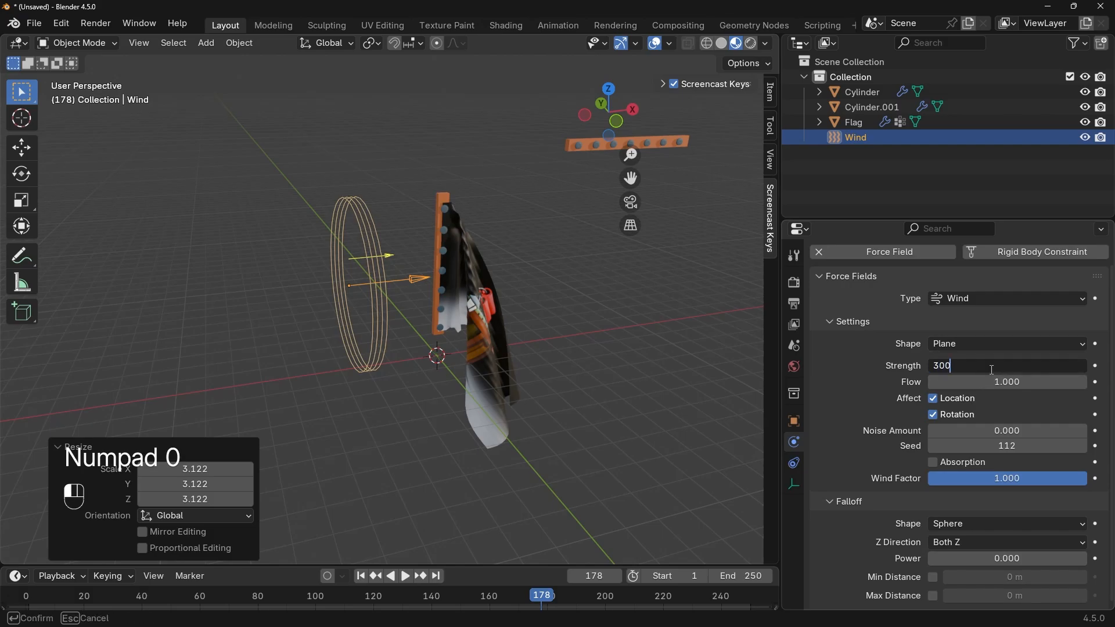
key("Return")
- Play and restart the simulation with the wind to examine how the flag flutters from the vertical post
middle_click_drag(130, 194, 550, 274)
key("space")
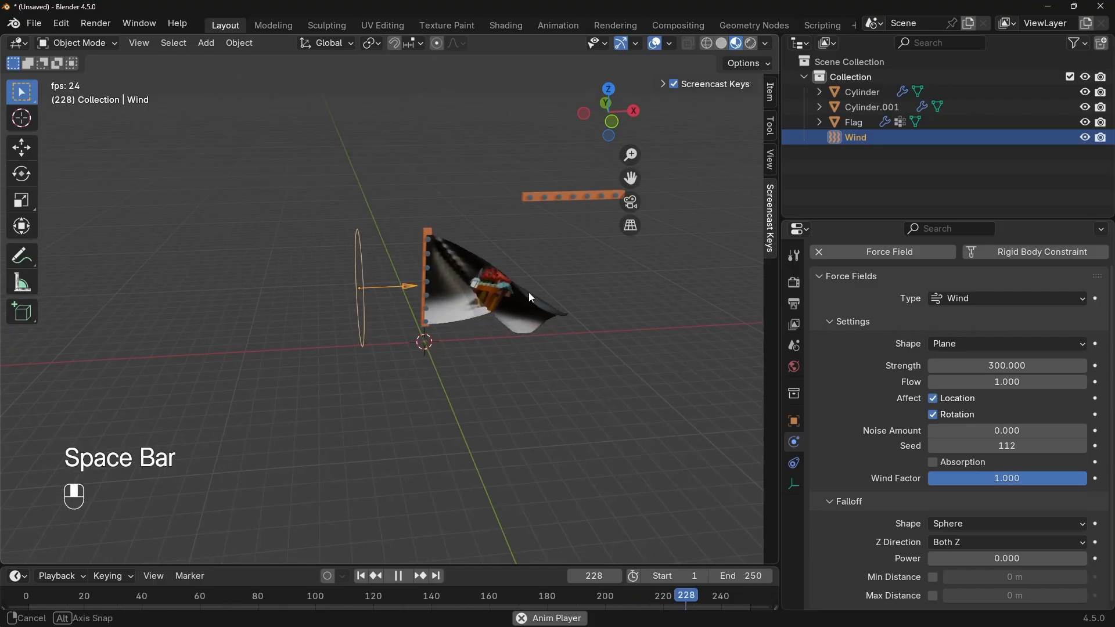
middle_click_drag(527, 273, 559, 297)
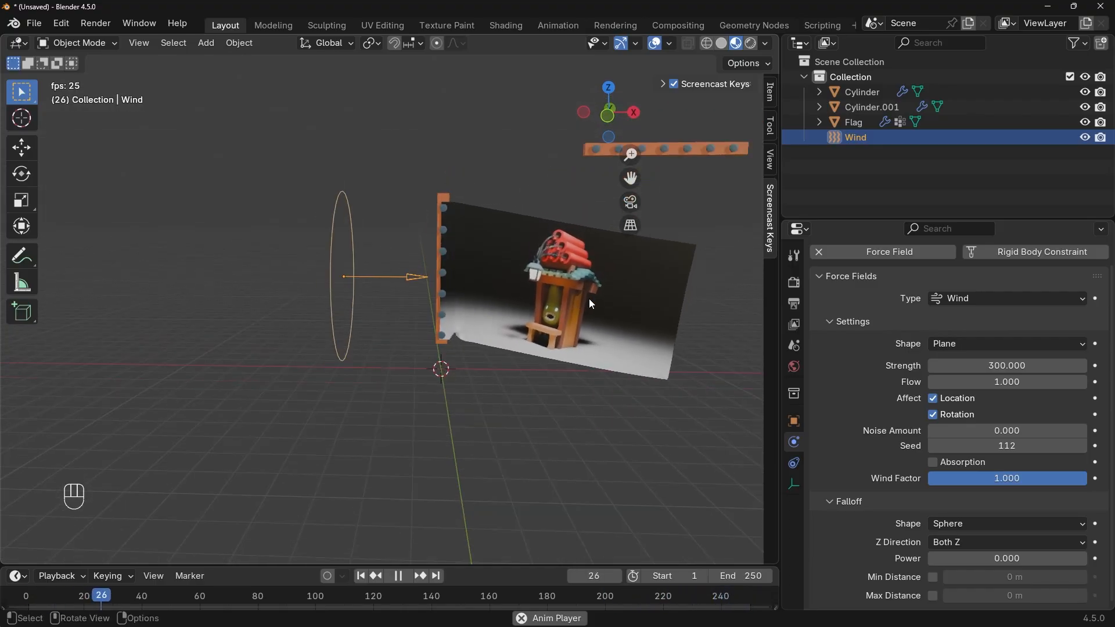
key("space")
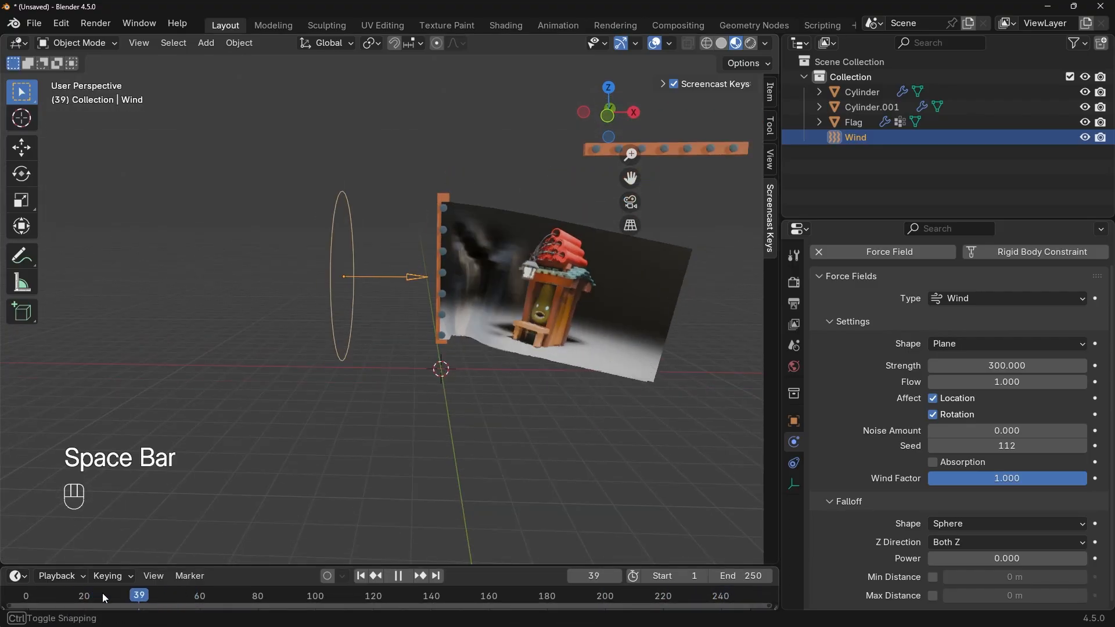
key("space")
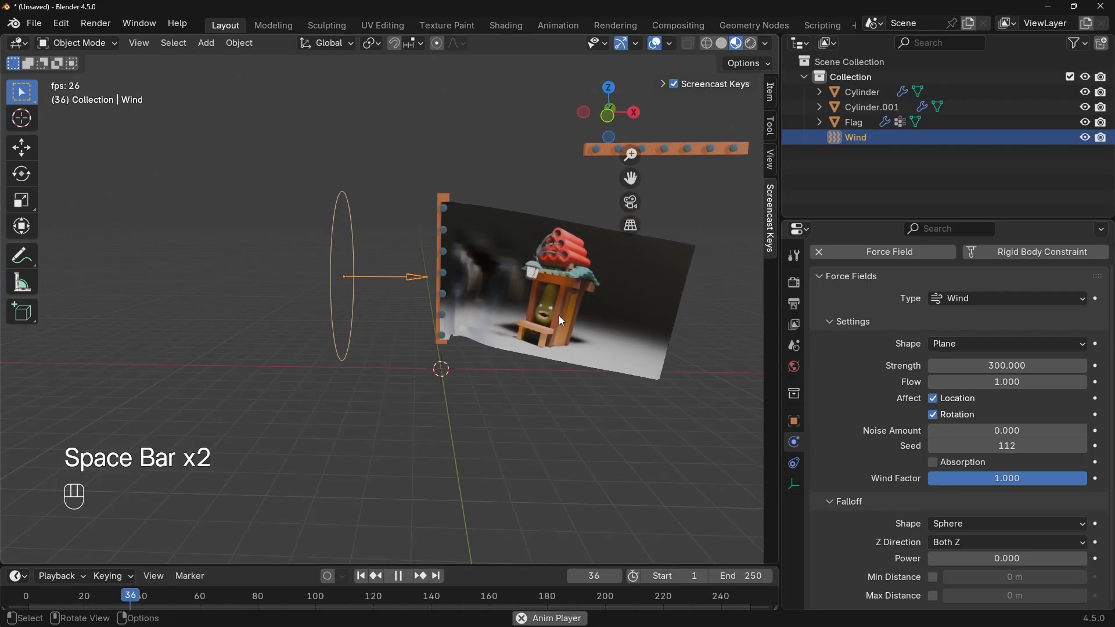
key("space")
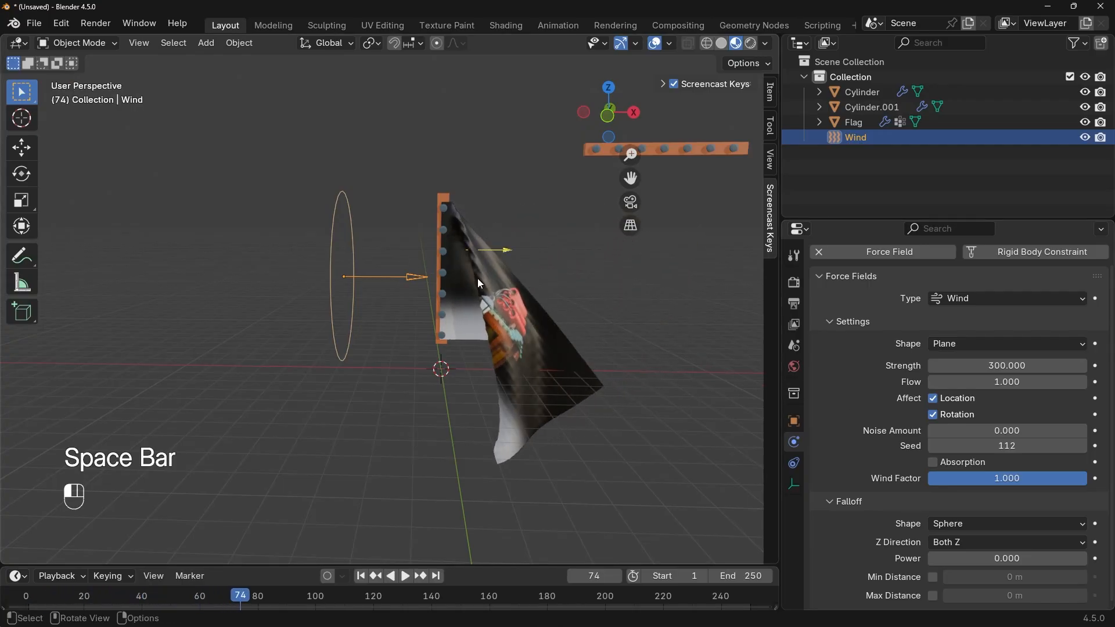
- From the first frame, set the flag cloth's Quality Steps to 6 and Vertex Mass to 1.1 kg, and replay the simulation
left_click(477, 277)
left_click(360, 577)
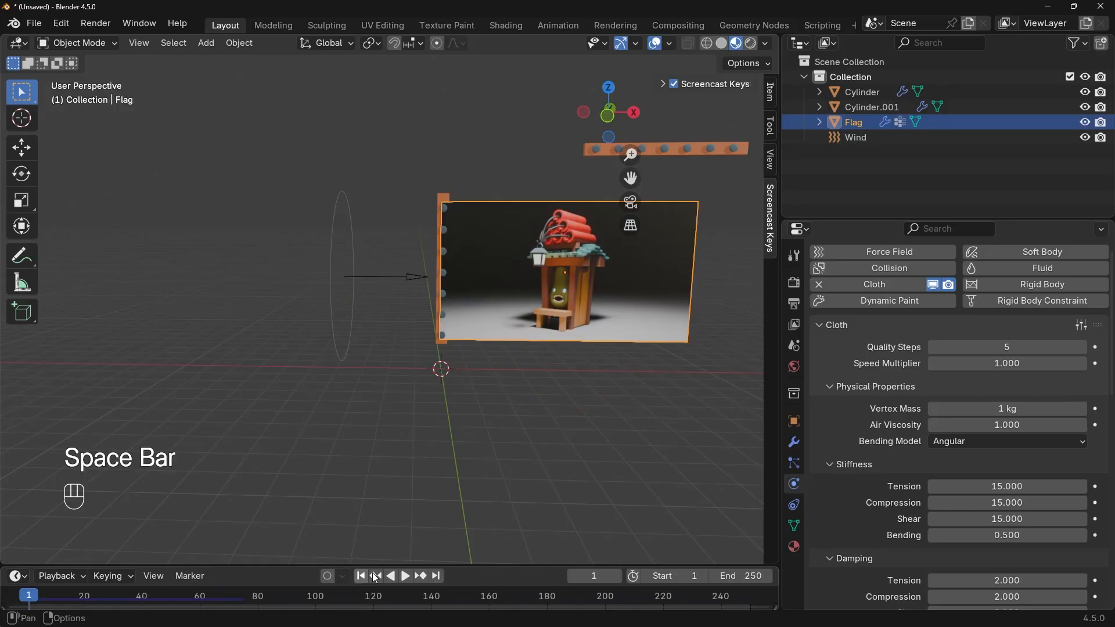
left_click(1084, 348)
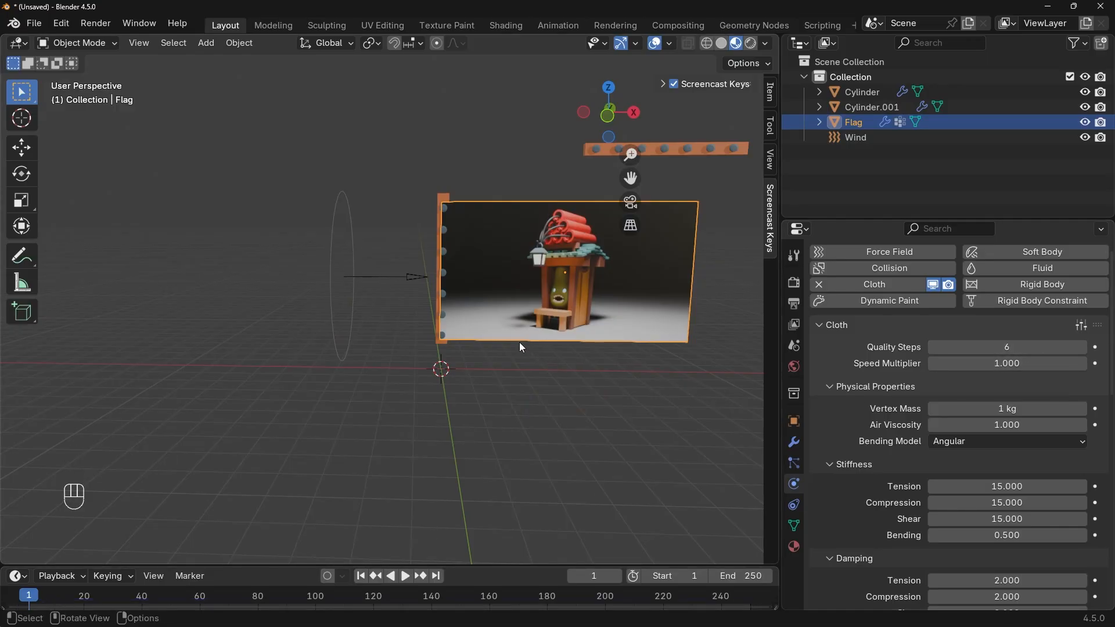
key("space")
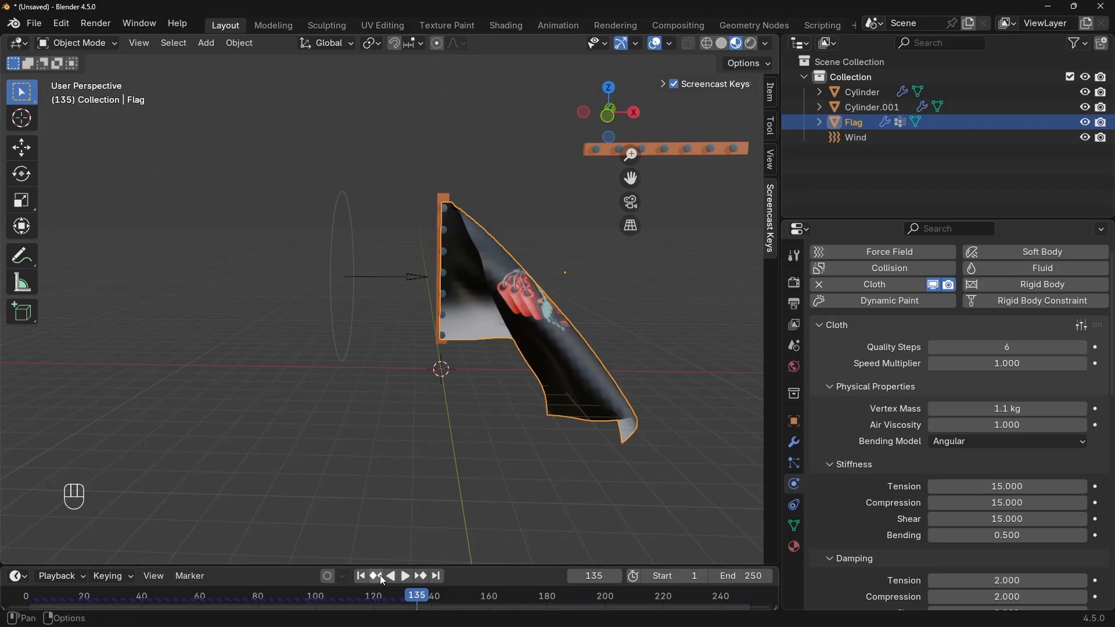
- Return to the first frame and import Flag1.png as an image mesh plane
left_click(361, 575)
middle_click_drag(501, 338, 448, 374, "shift")
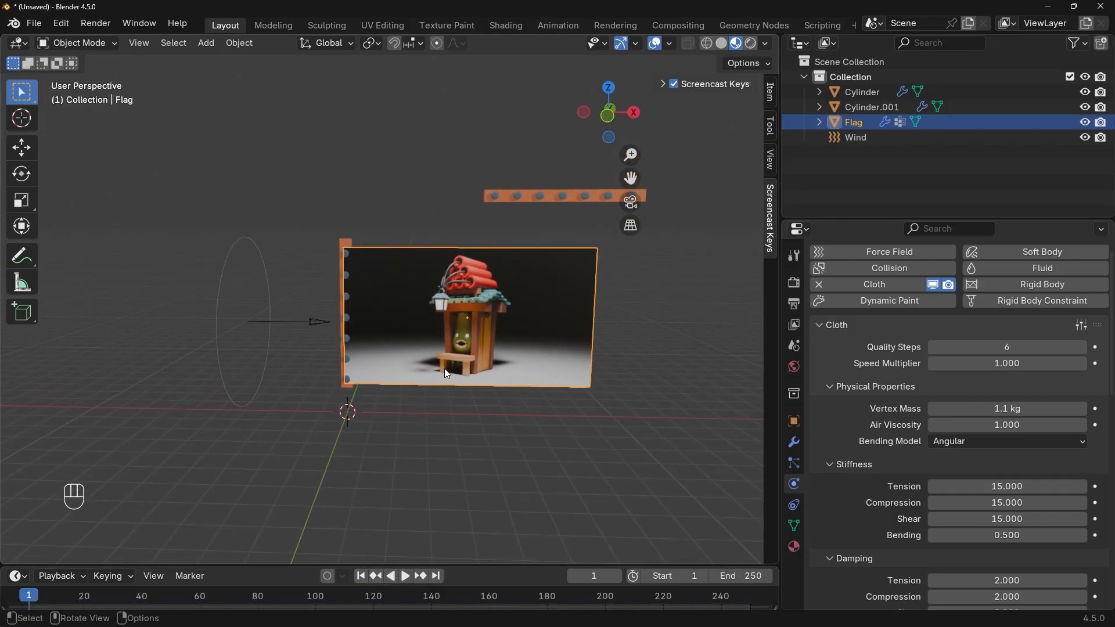
middle_click_drag(492, 279, 544, 296)
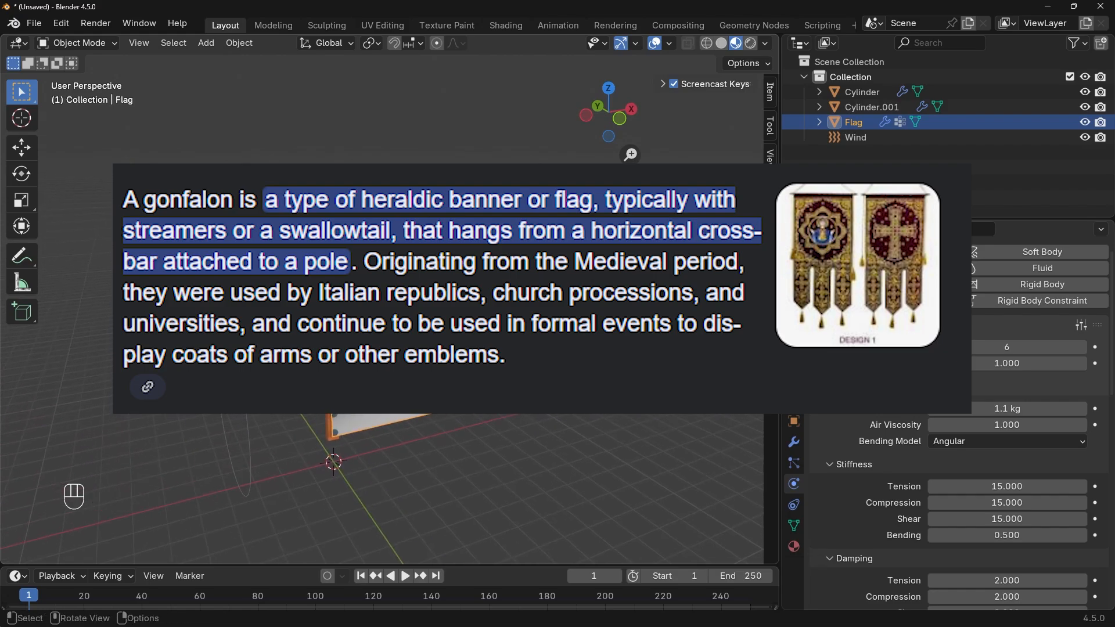
key("shift+a")
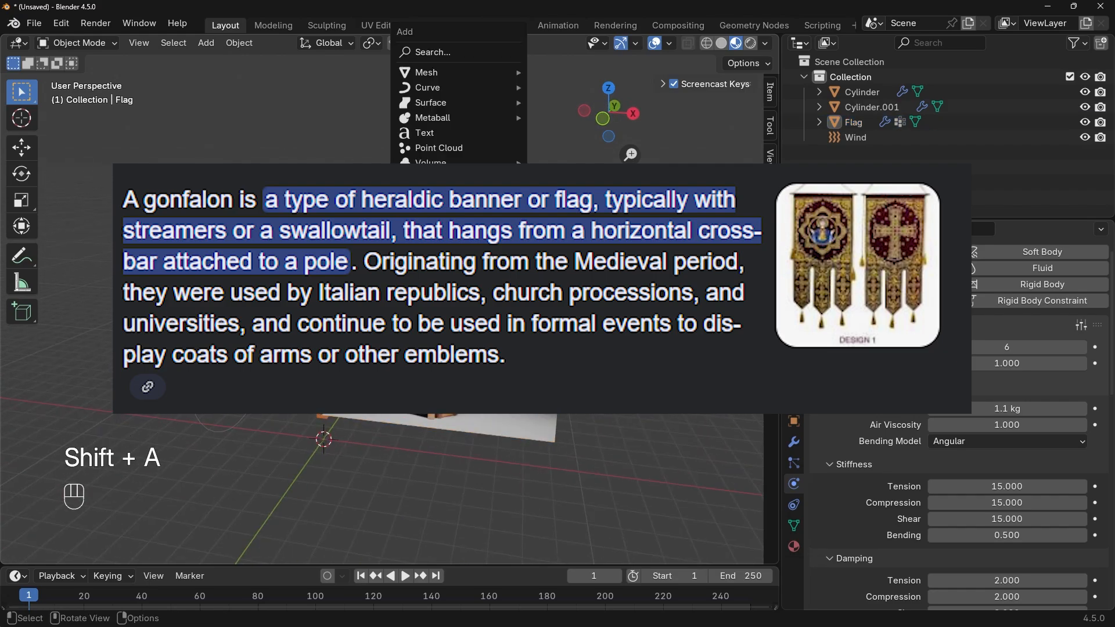
mouse_move(445, 249)
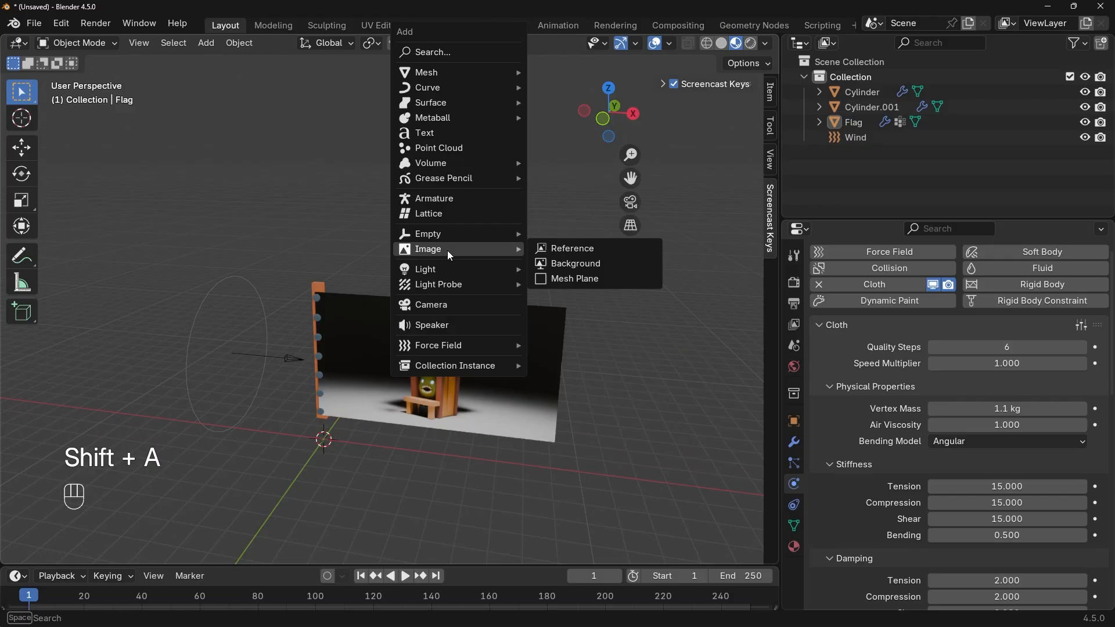
left_click(592, 287)
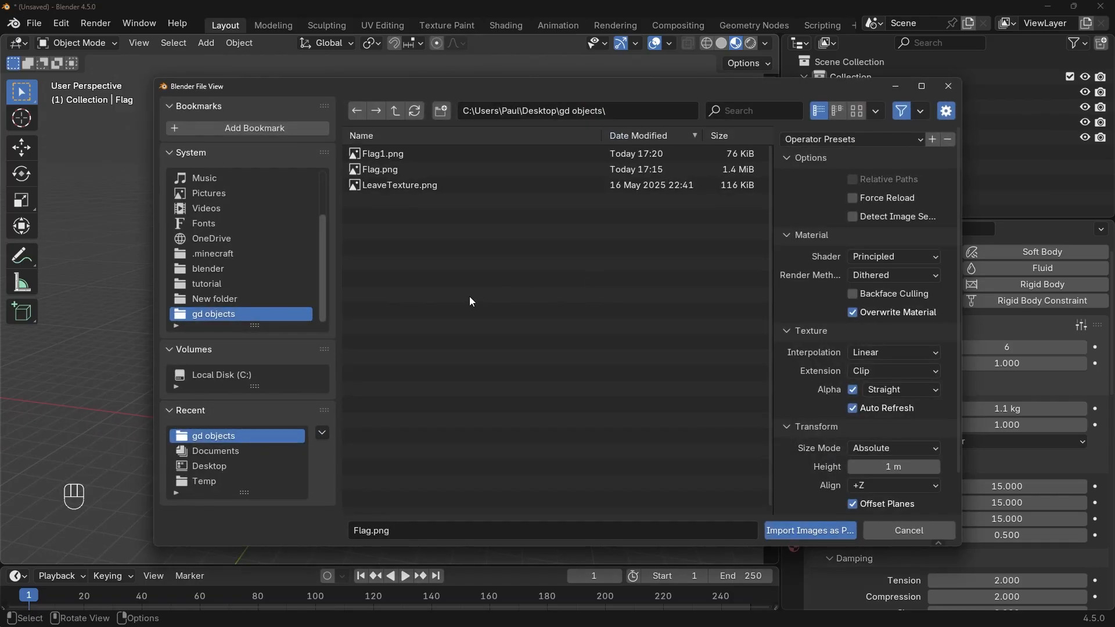
left_click(407, 155)
left_click(800, 532)
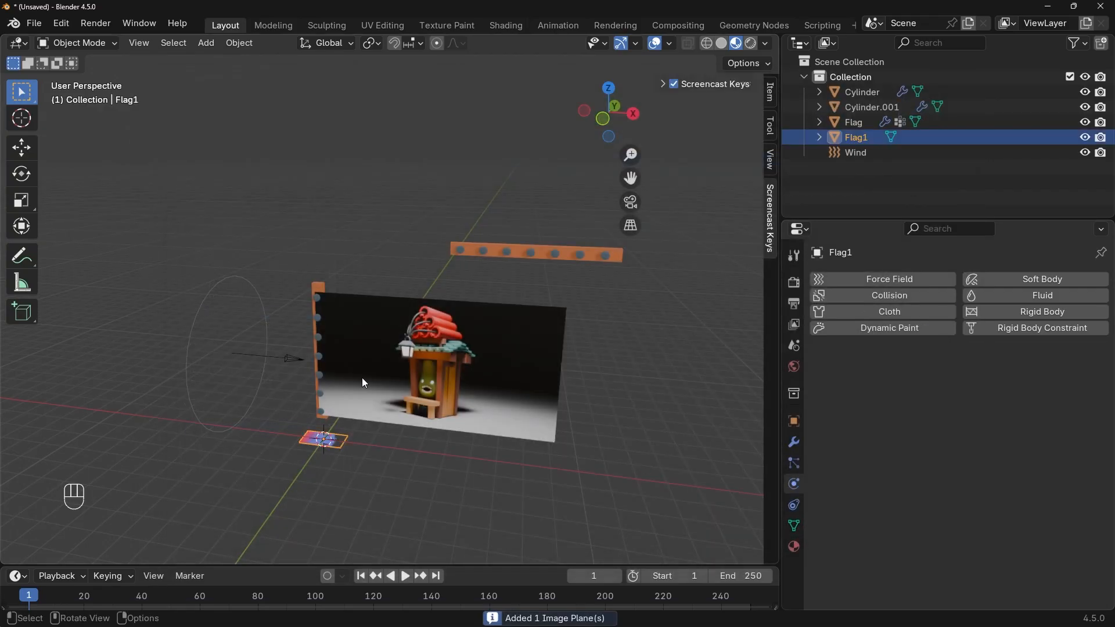
- Examine the new image plane up close, including its transparent torn edge and holes and its mesh outline
key("KP_Decimal")
middle_click_drag(401, 356, 471, 375)
scroll(511, 321, "up", 3)
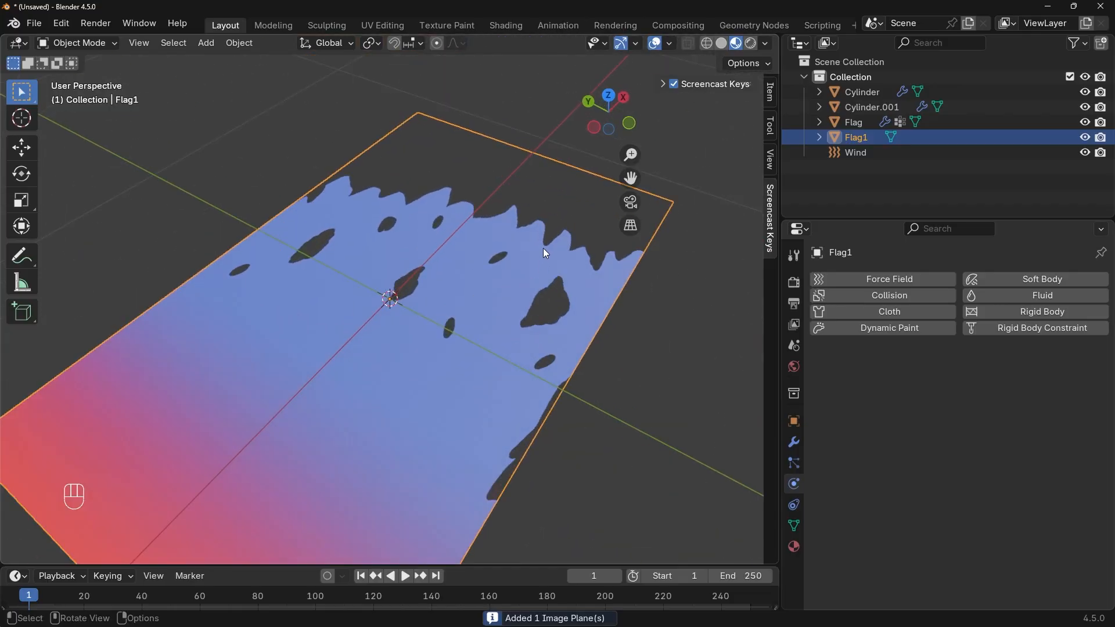
middle_click_drag(543, 248, 425, 371, "shift")
middle_click_drag(571, 378, 403, 286, "shift")
key("Tab")
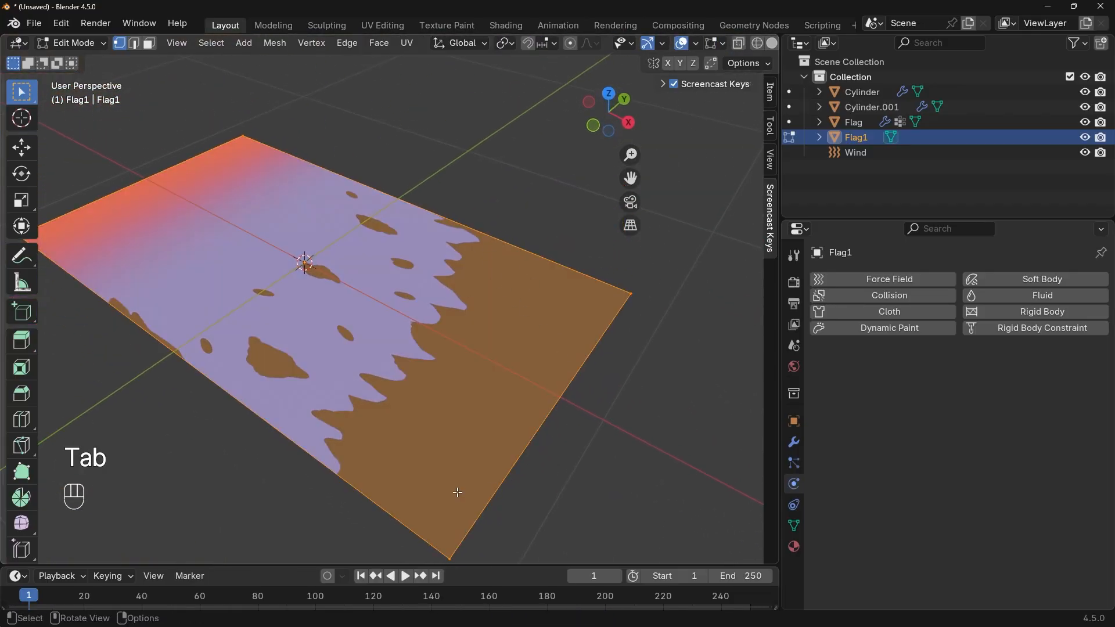
key("Tab")
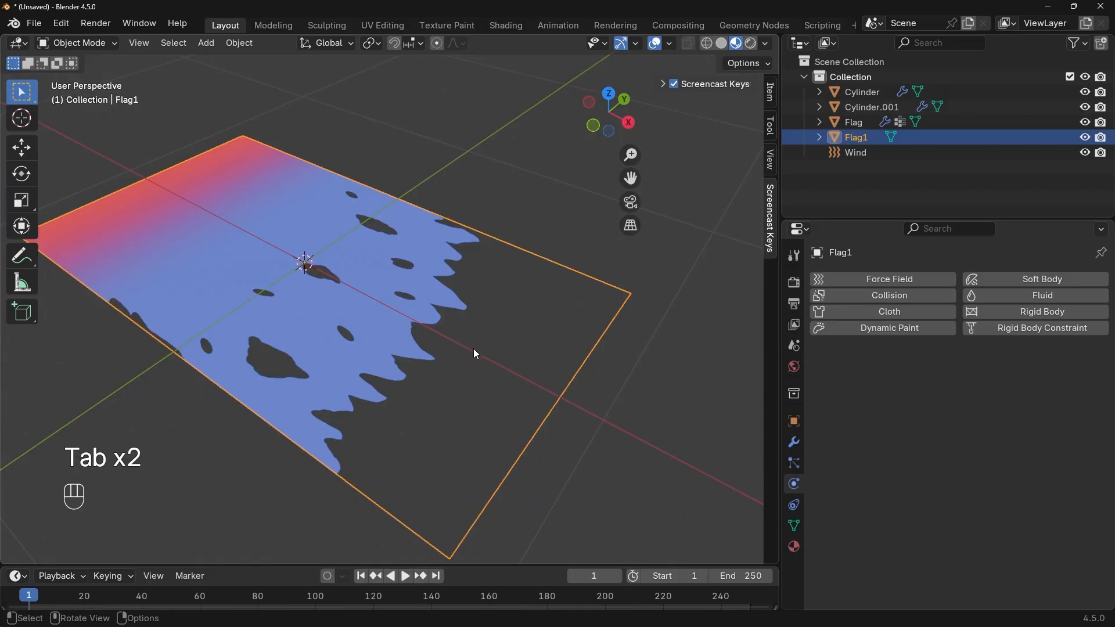
scroll(421, 355, "down", 3)
middle_click_drag(420, 355, 338, 234)
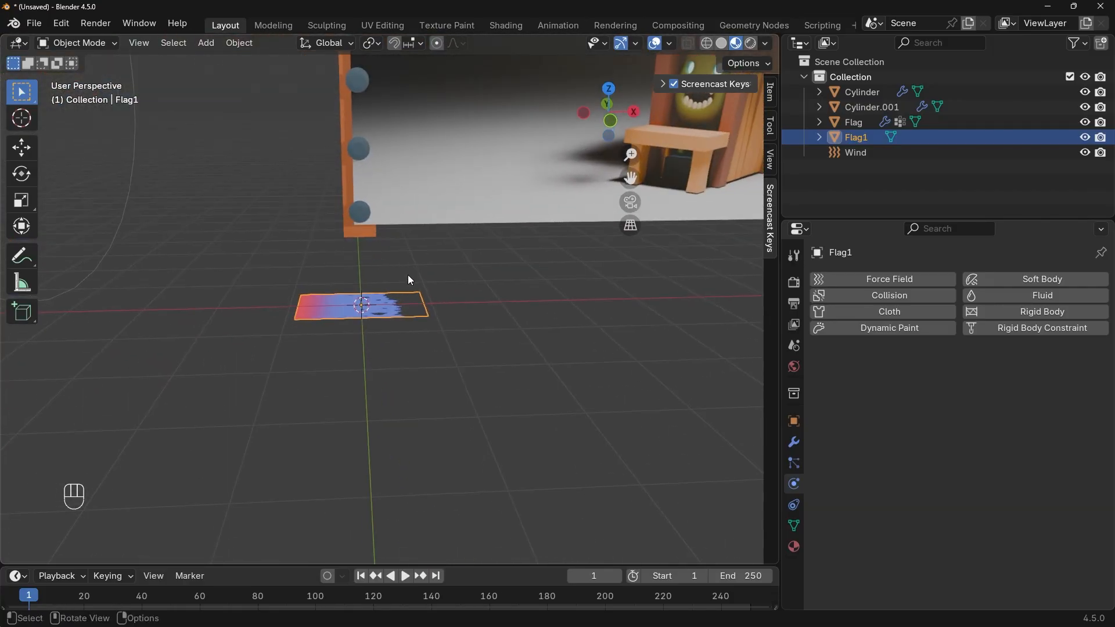
- Rotate, enlarge and move the new image plane so it hangs upright from the horizontal post, just in front of it with the pins passing through
key("r")
key("y")
key("x")
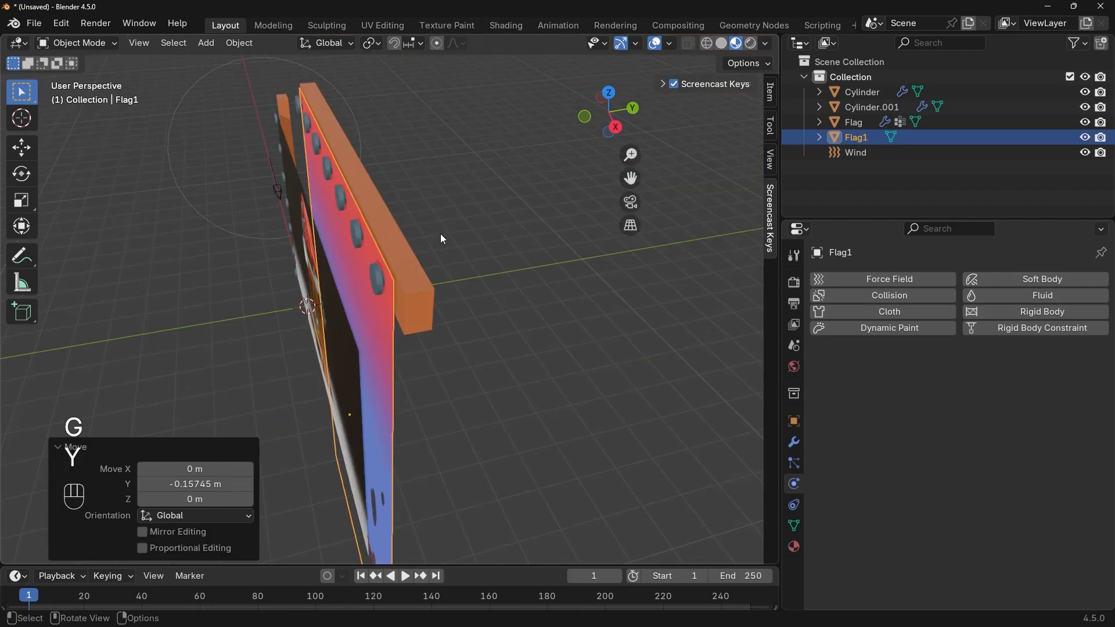
key("Tab")
middle_click_drag(440, 233, 459, 315)
key("Tab")
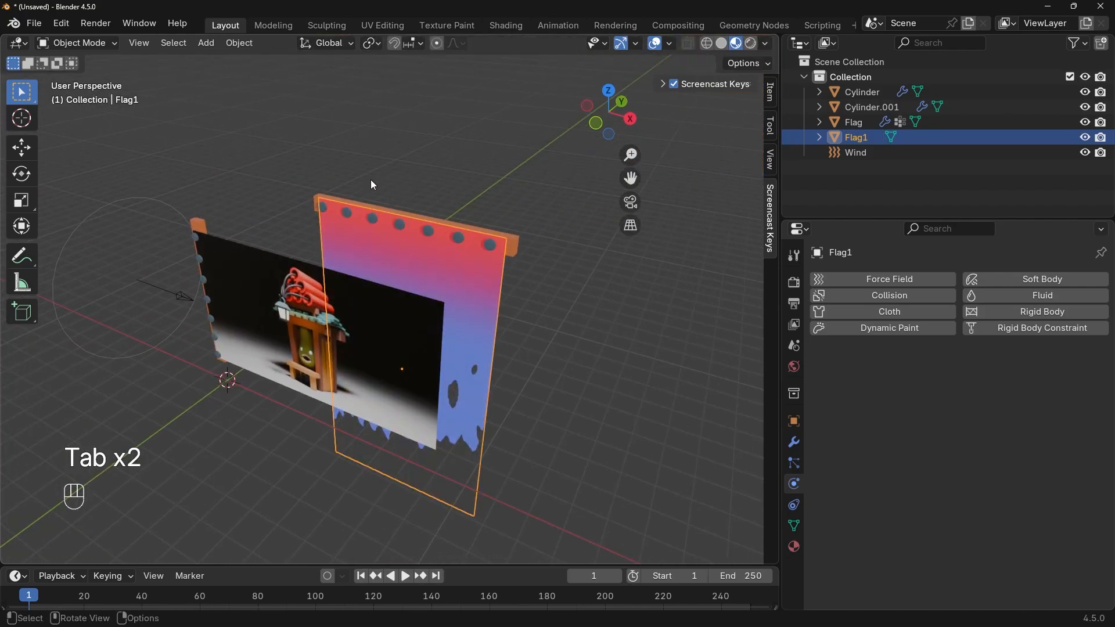
- Select the horizontal post together with its flag and move both about -2.6 m along the Y axis
left_click_drag(442, 229, 442, 229)
key("g")
key("y")
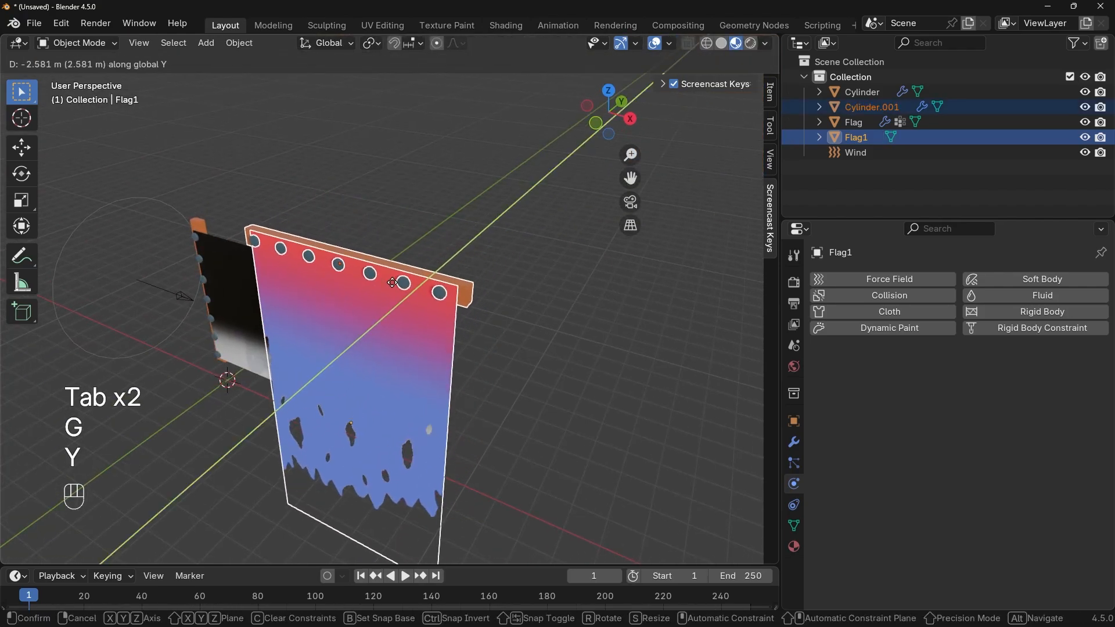
left_click(383, 291)
middle_click_drag(384, 325, 476, 262, "shift")
scroll(423, 232, "up", 3)
scroll(382, 231, "down", 4)
key("Tab")
mouse_move(476, 262)
middle_mouse_down()
mouse_move(487, 267)
mouse_move(484, 253)
middle_mouse_up()
key("Tab")
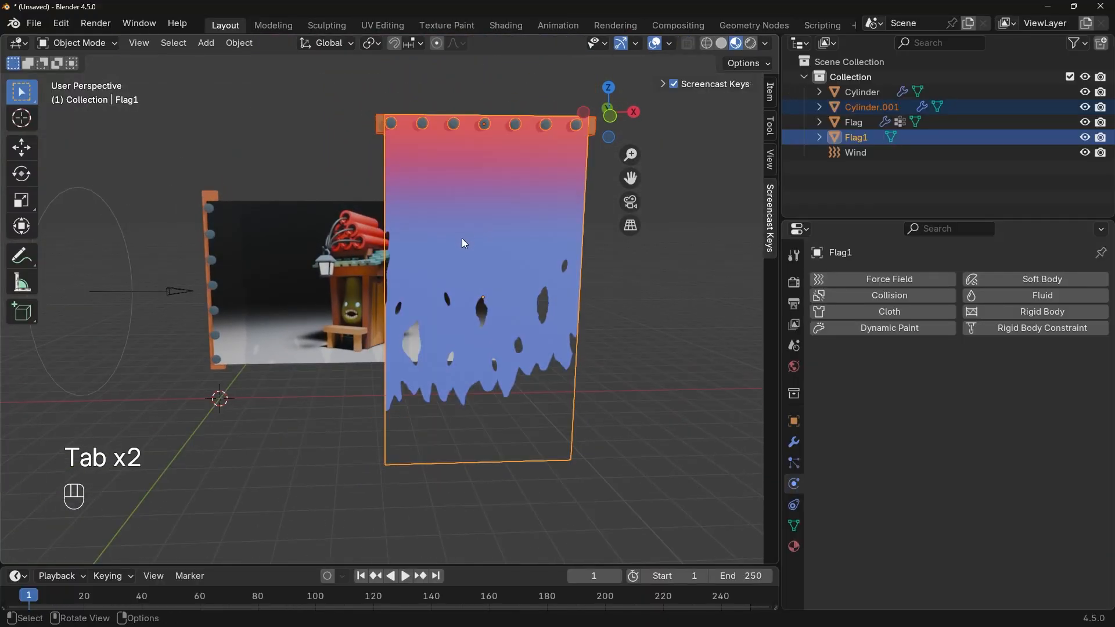
- Add 30 evenly spaced vertical loop cuts to the torn flag's mesh without sliding them
left_click(463, 239)
key("Tab")
key("ctrl+r")
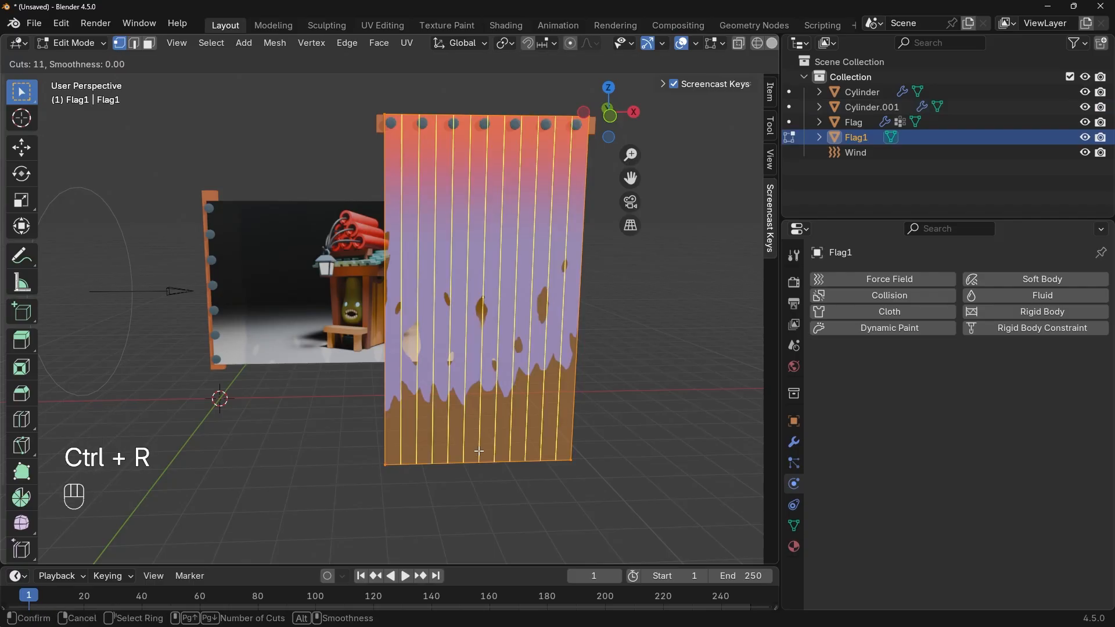
scroll(500, 434, "up", 5)
key("KP_3")
key("KP_0")
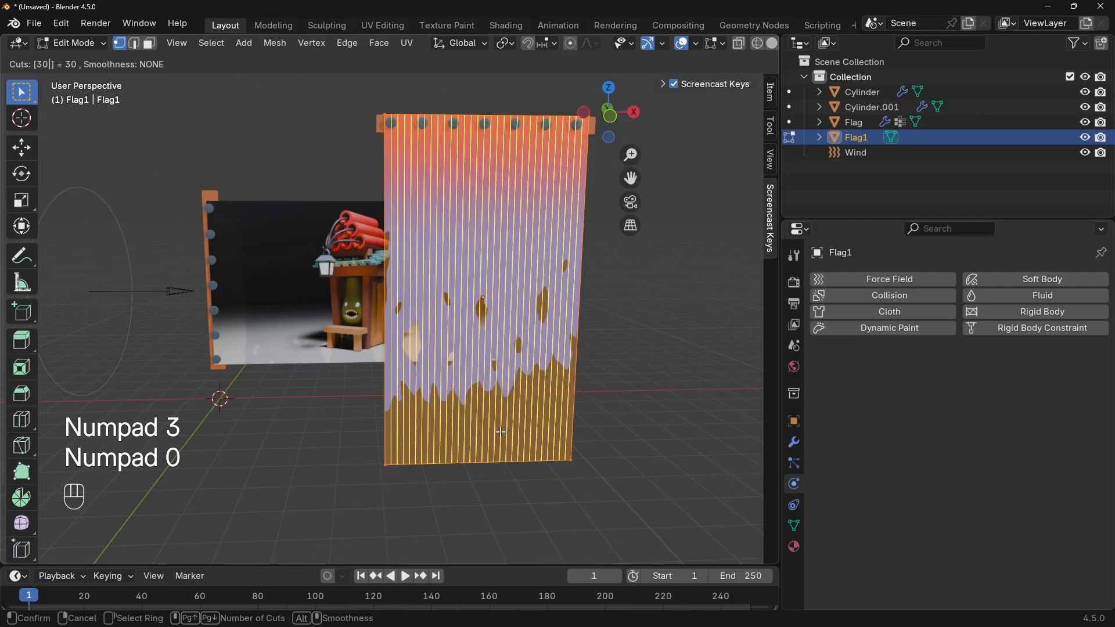
key("Return")
key("Escape")
- Add 45 evenly spaced horizontal loop cuts to the torn flag without sliding them, and return to Object Mode
key("ctrl+r")
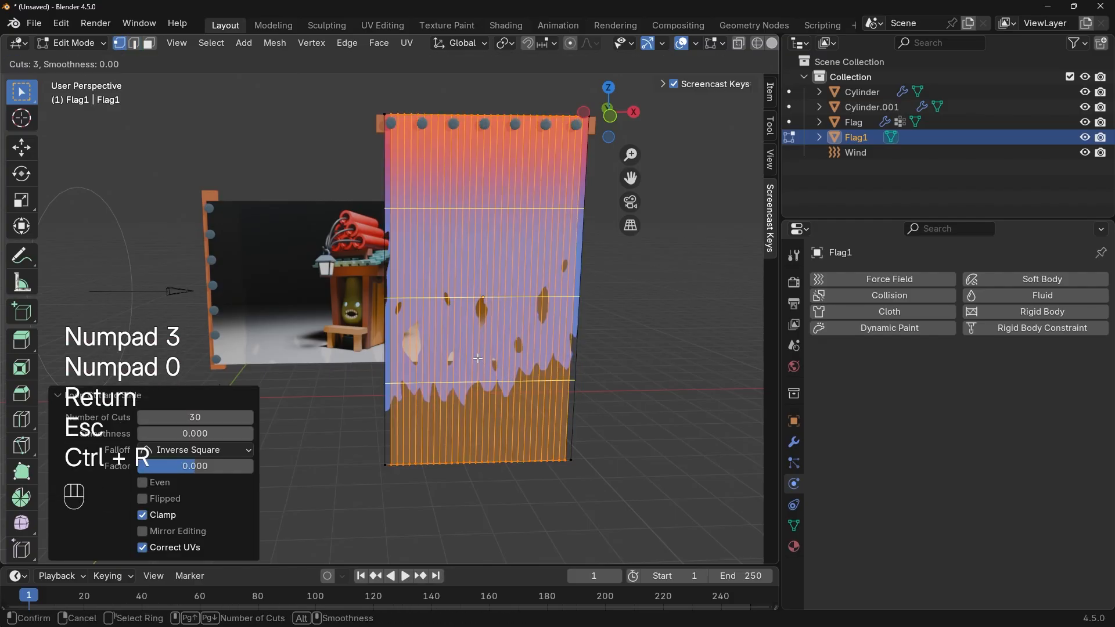
key("KP_4")
key("KP_5")
key("Return")
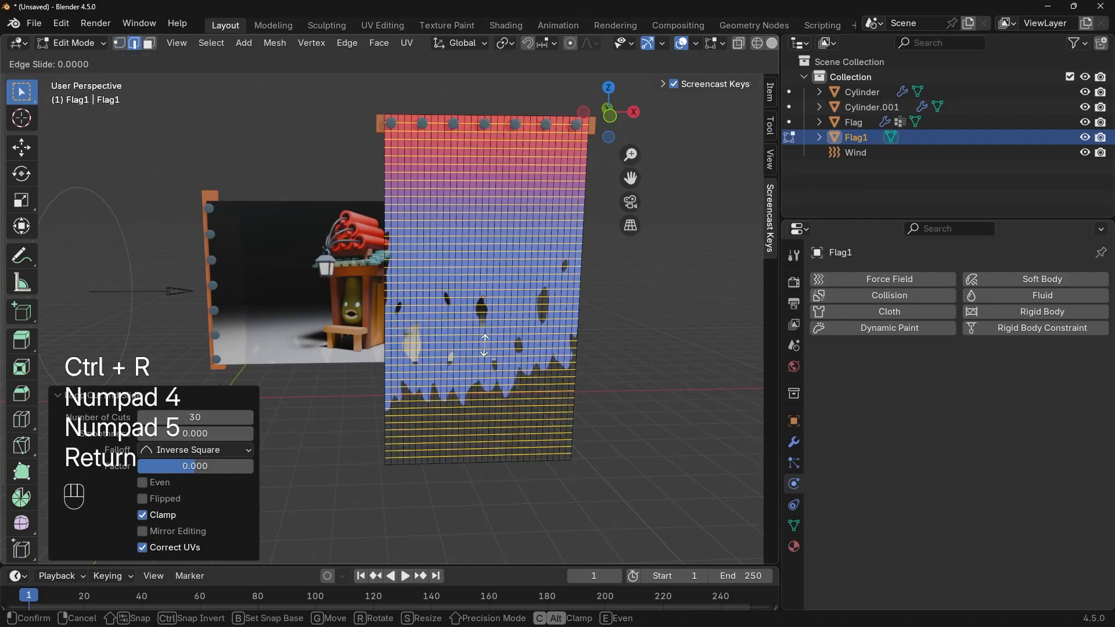
key("Escape")
scroll(482, 339, "up", 2)
middle_click_drag(482, 339, 530, 373)
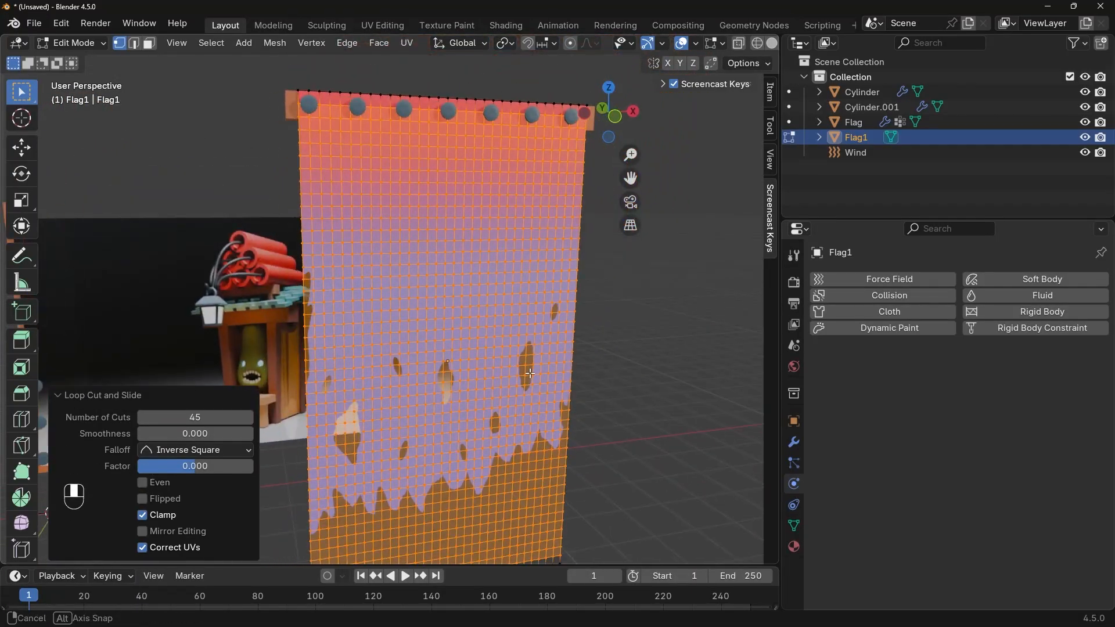
scroll(443, 319, "down", 4)
middle_click_drag(433, 302, 432, 268)
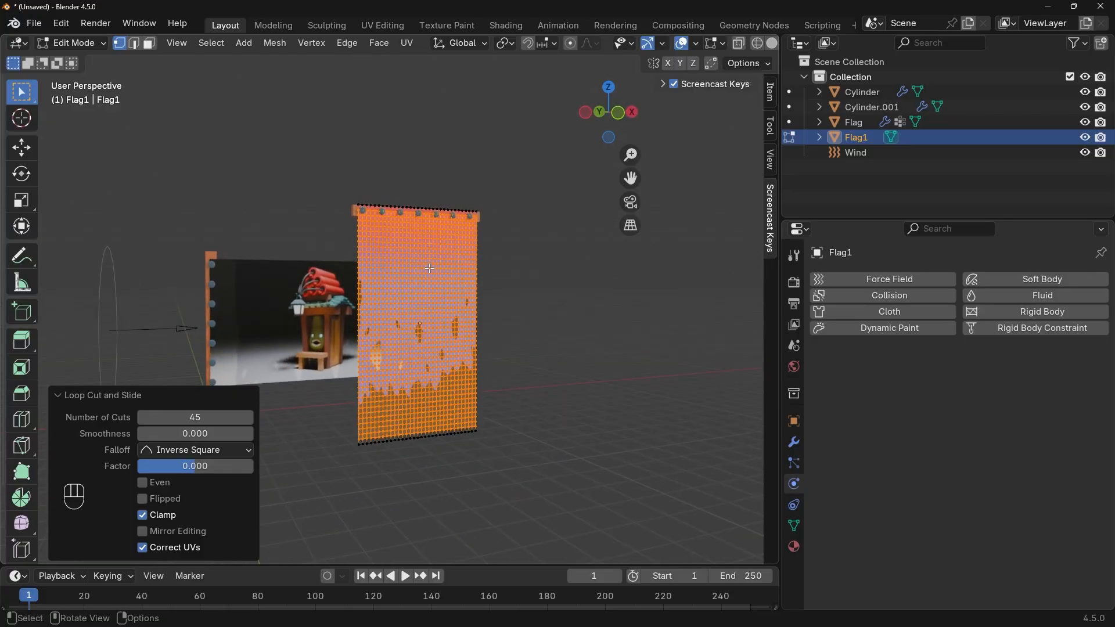
scroll(431, 268, "up", 2)
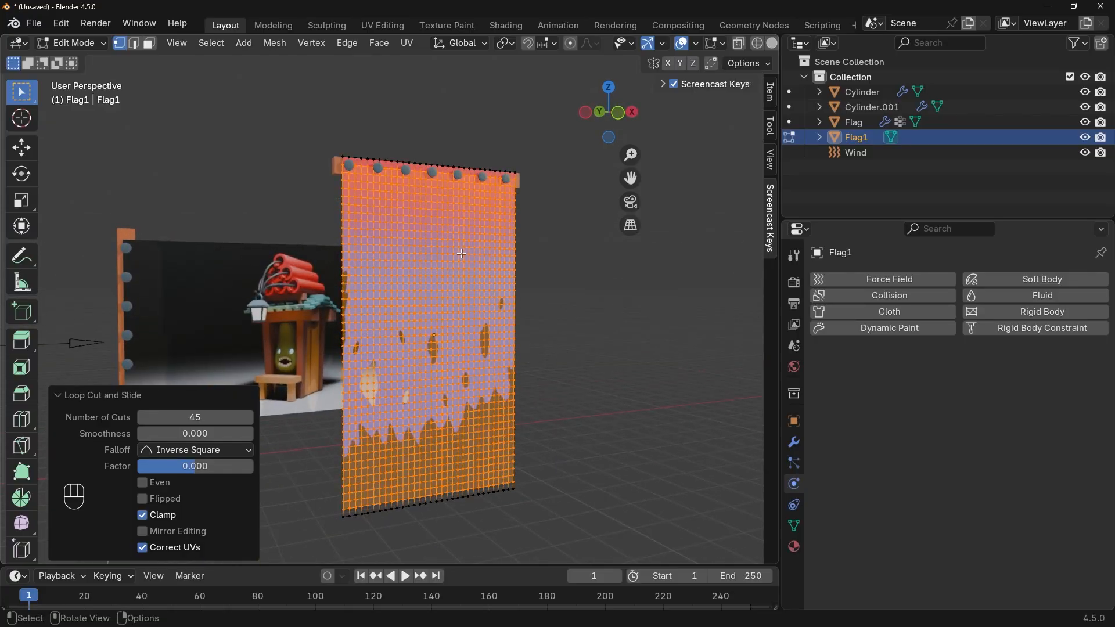
middle_click_drag(507, 259, 561, 309)
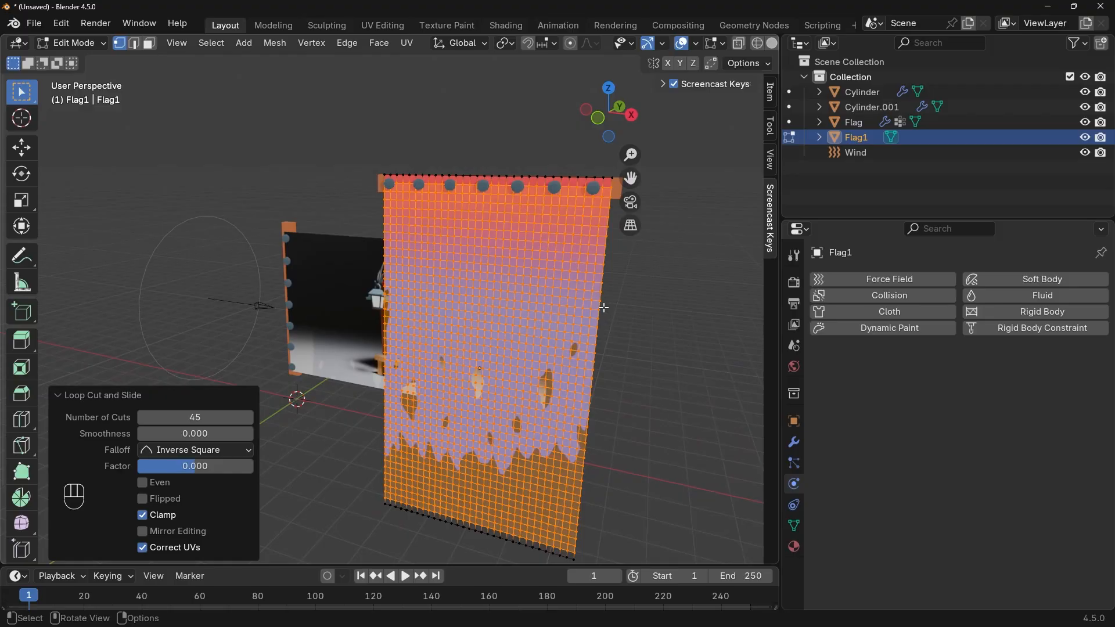
key("Tab")
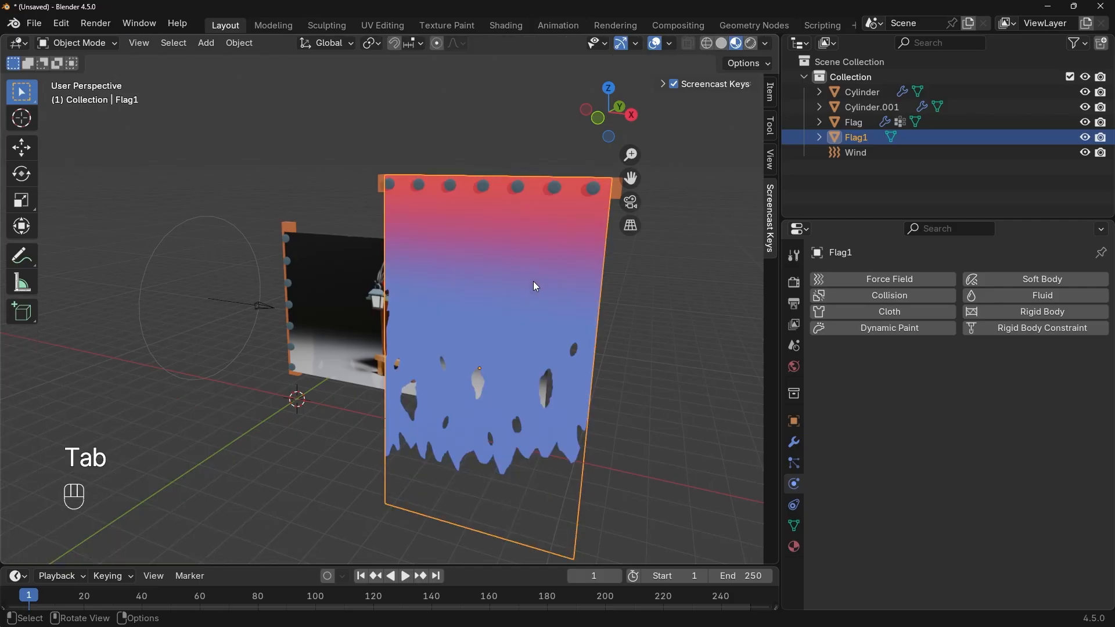
- Add cloth physics to the torn flag, apply the Silk preset, and raise its Vertex Mass to about 0.85 kg
mouse_move(535, 339)
middle_mouse_down()
mouse_move(569, 329)
mouse_move(496, 350)
mouse_move(551, 337)
middle_mouse_up()
left_click(897, 312)
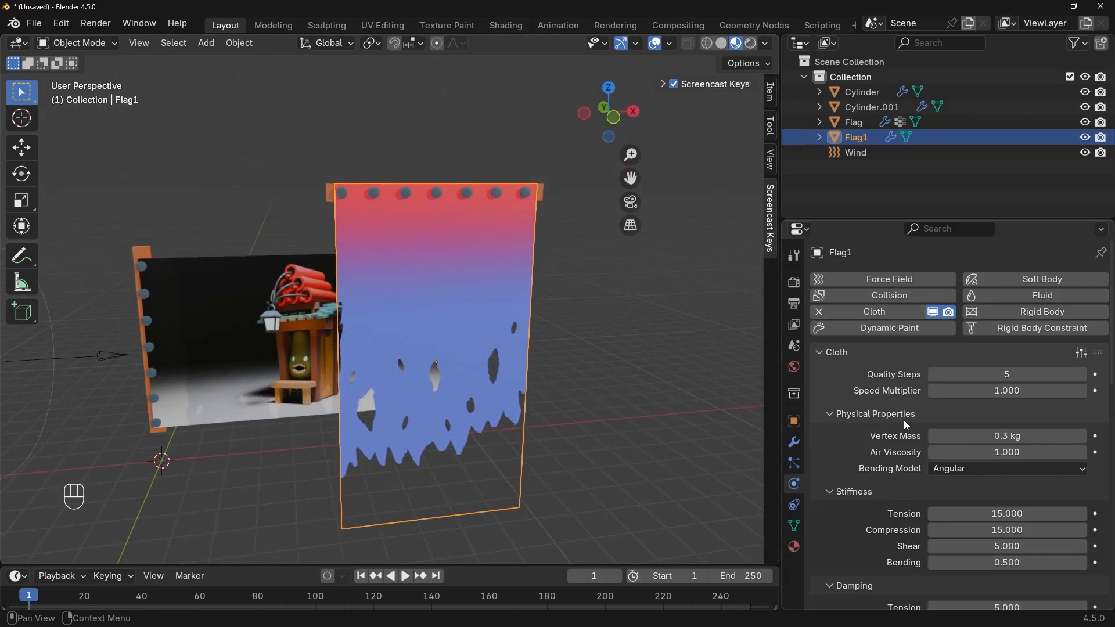
scroll(903, 420, "down", 5)
scroll(894, 437, "up", 4)
scroll(927, 399, "down", 1)
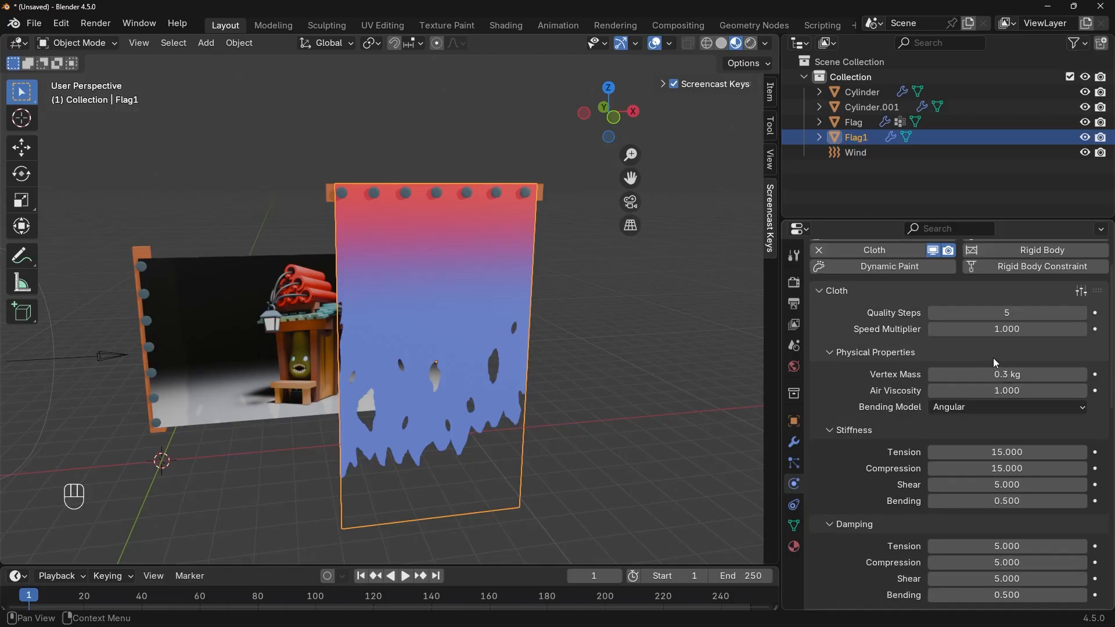
scroll(996, 363, "up", 3)
left_click(1083, 354)
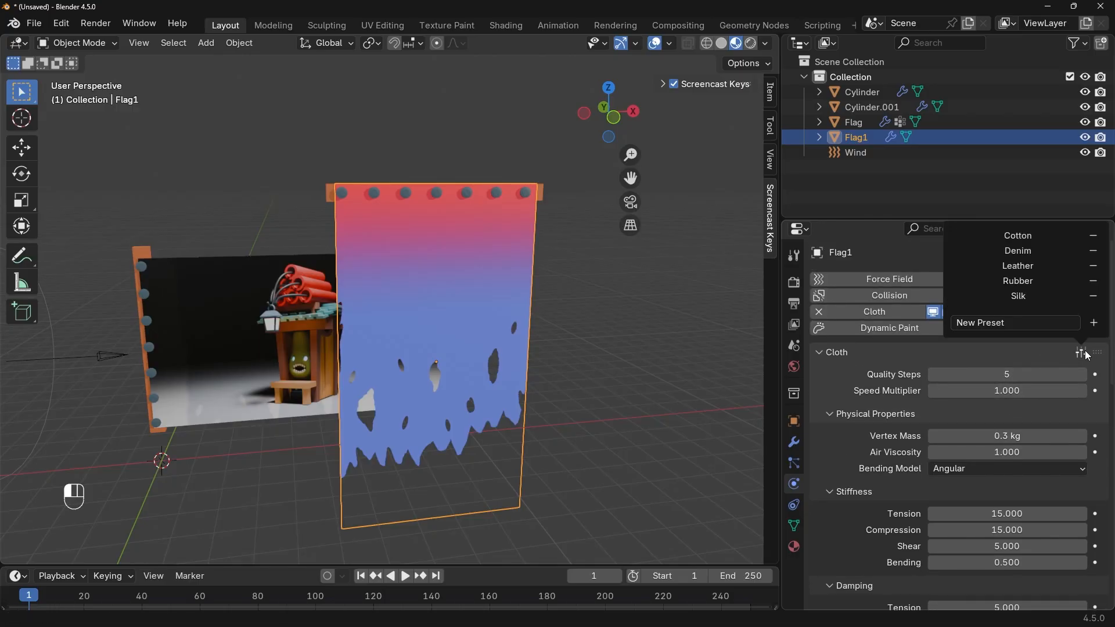
left_click(1043, 305)
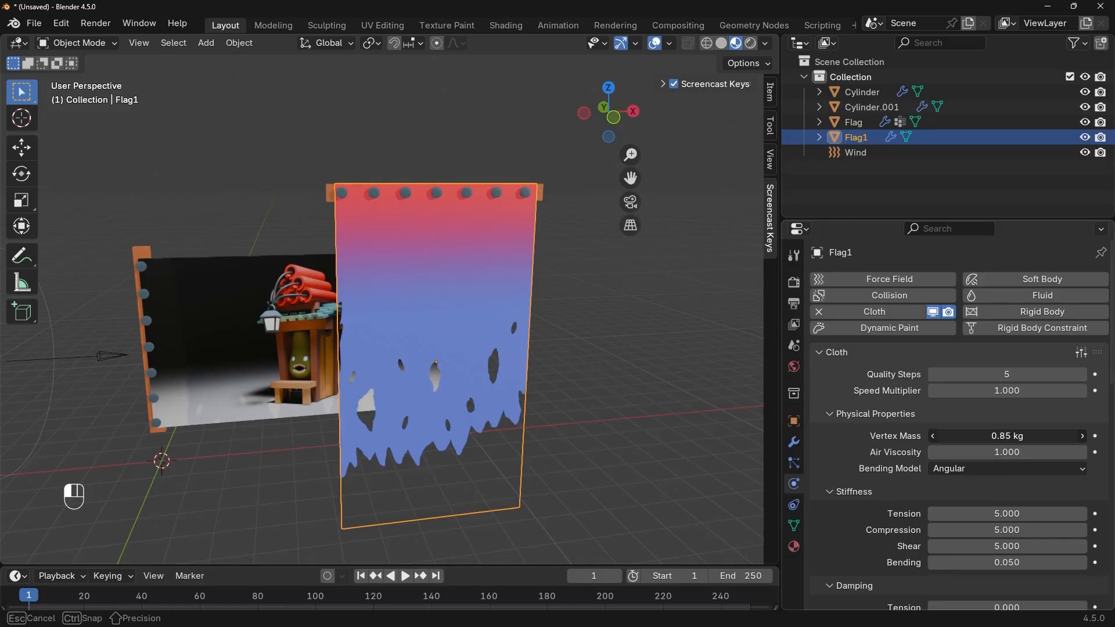
- Enable Self Collisions in the torn flag's cloth settings
scroll(1005, 433, "down", 20)
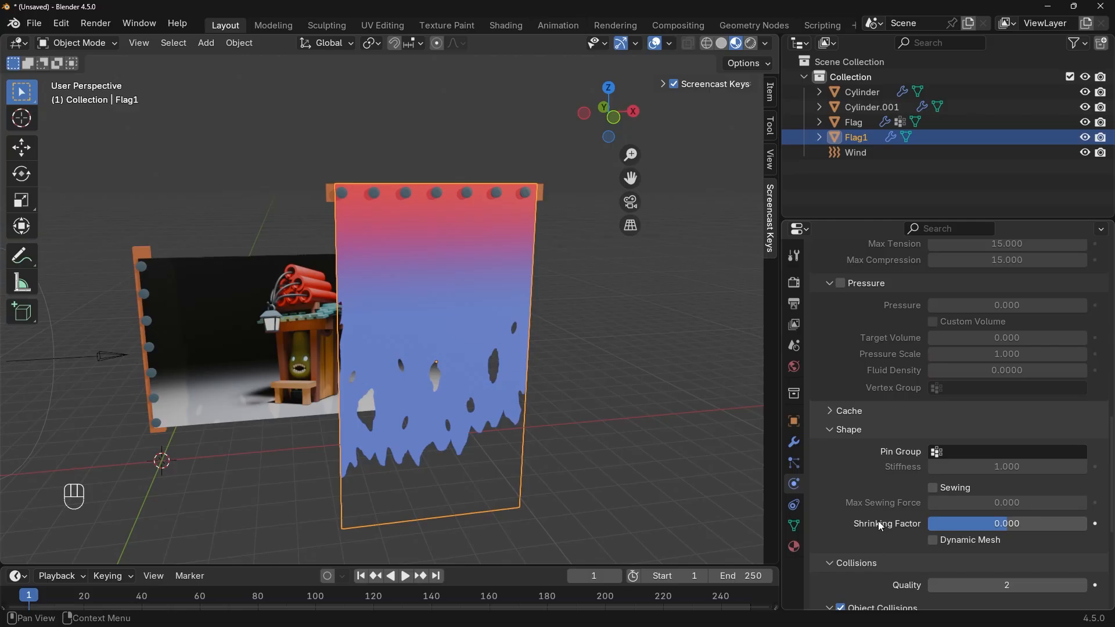
scroll(881, 526, "down", 6)
scroll(949, 551, "down", 3)
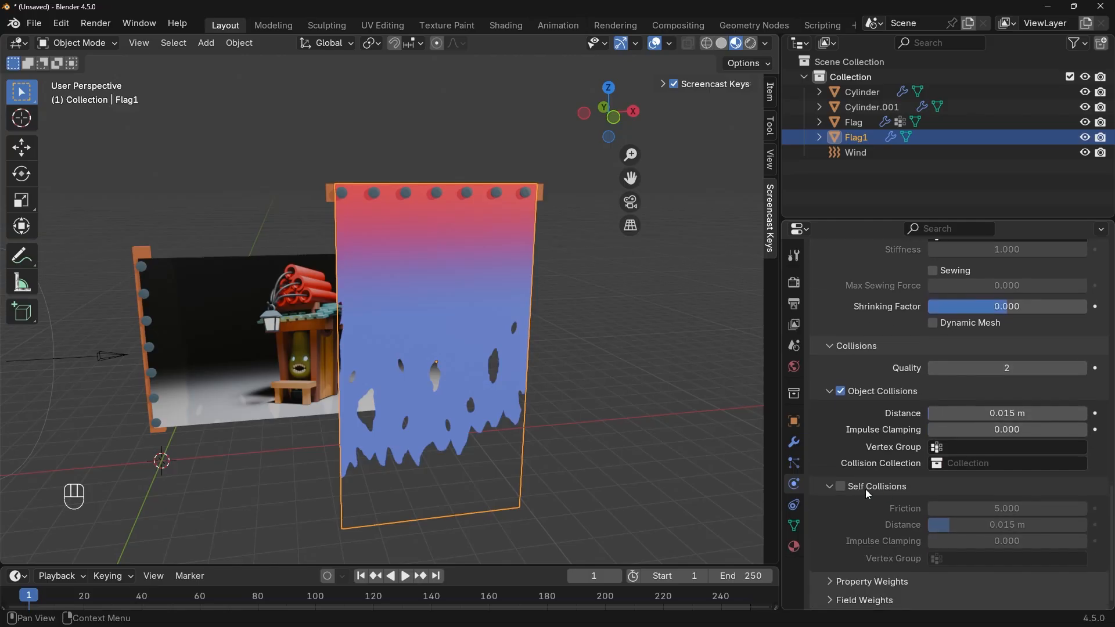
left_click(841, 487)
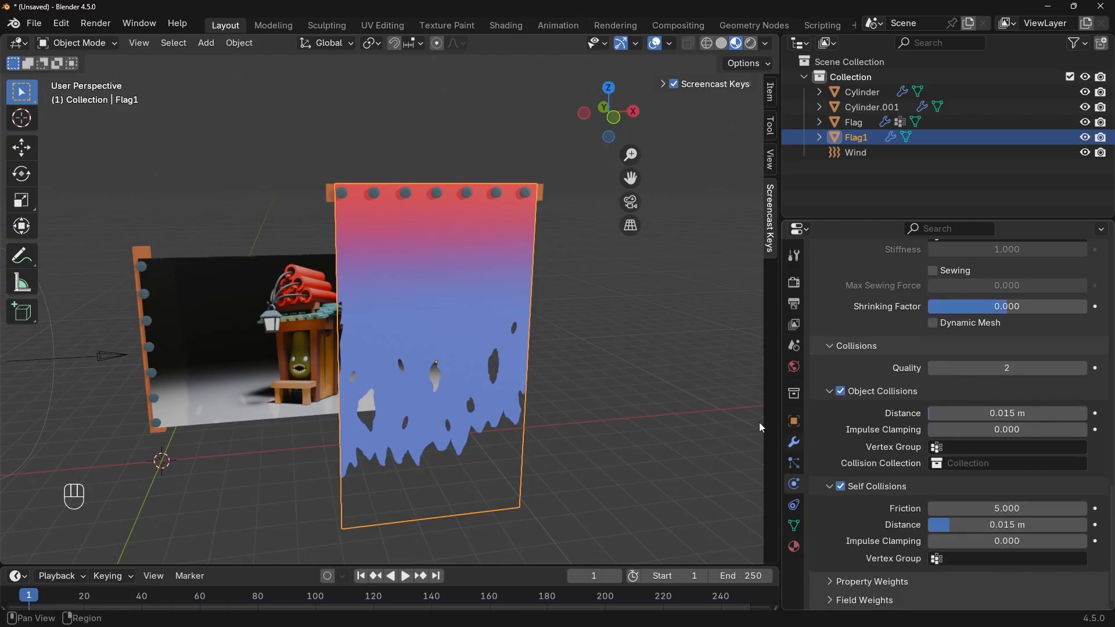
- Enter Edit Mode on the gonfalon and select the top rows of vertices along the full width of the horizontal post
scroll(890, 538, "up", 10)
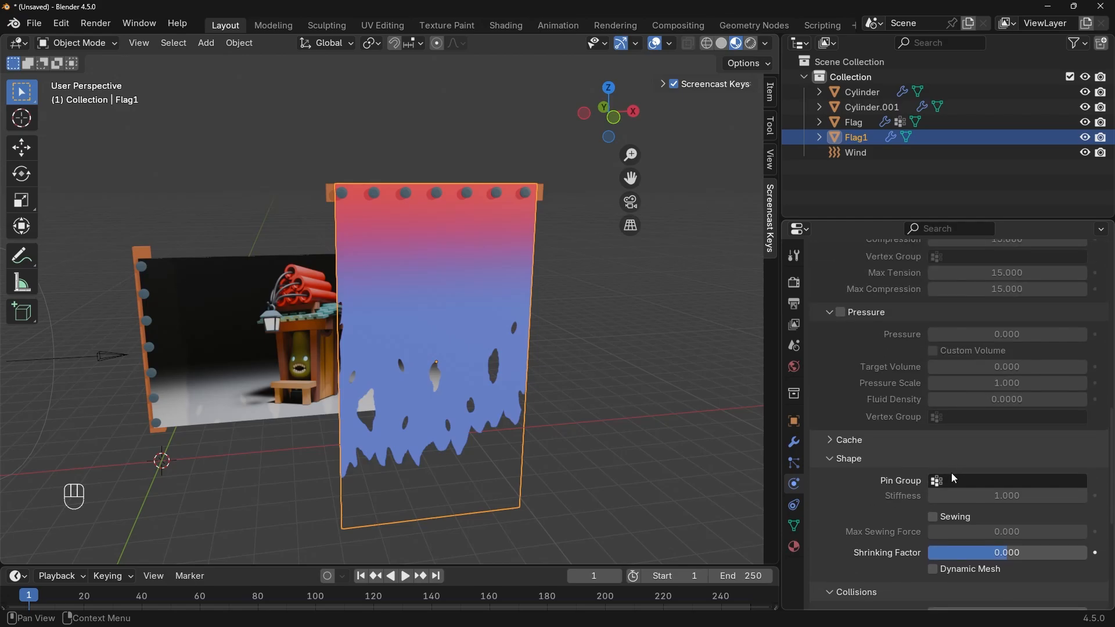
key("Tab")
scroll(340, 178, "up", 6)
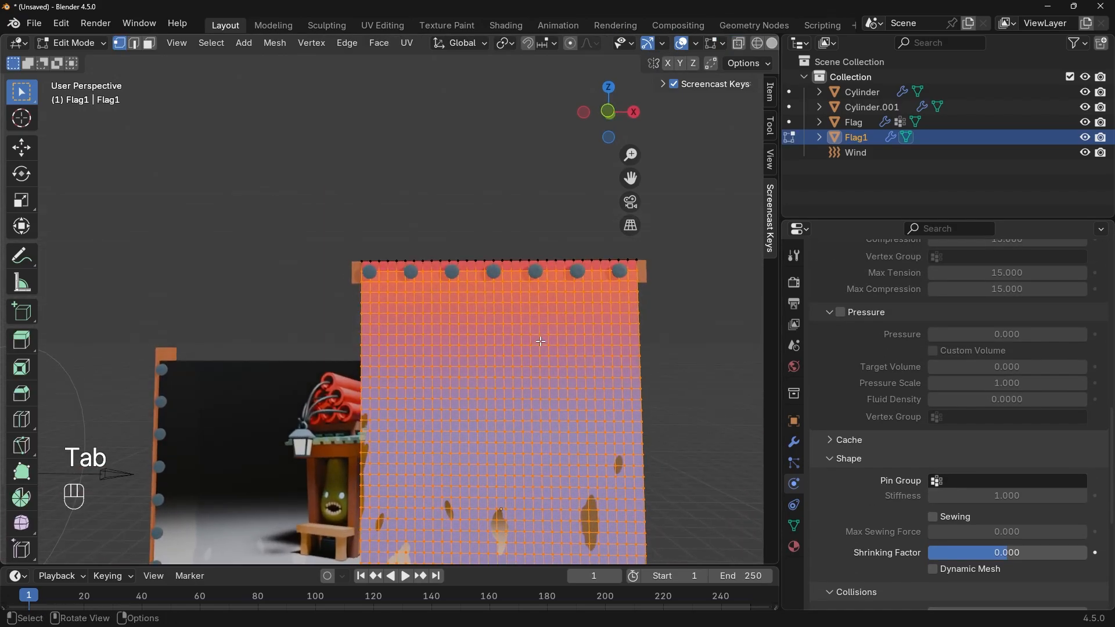
left_click_drag(256, 173, 755, 233)
middle_click_drag(381, 202, 294, 261, "shift")
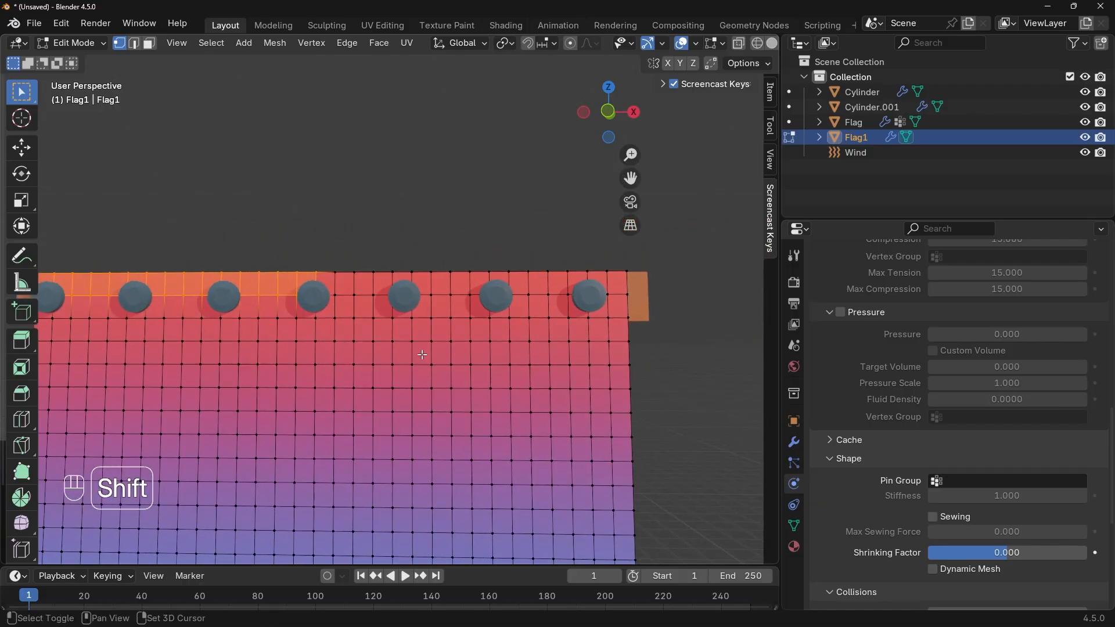
scroll(294, 261, "down", 3)
left_click_drag(302, 264, 488, 312, "shift")
left_click_drag(560, 302, 555, 301, "shift")
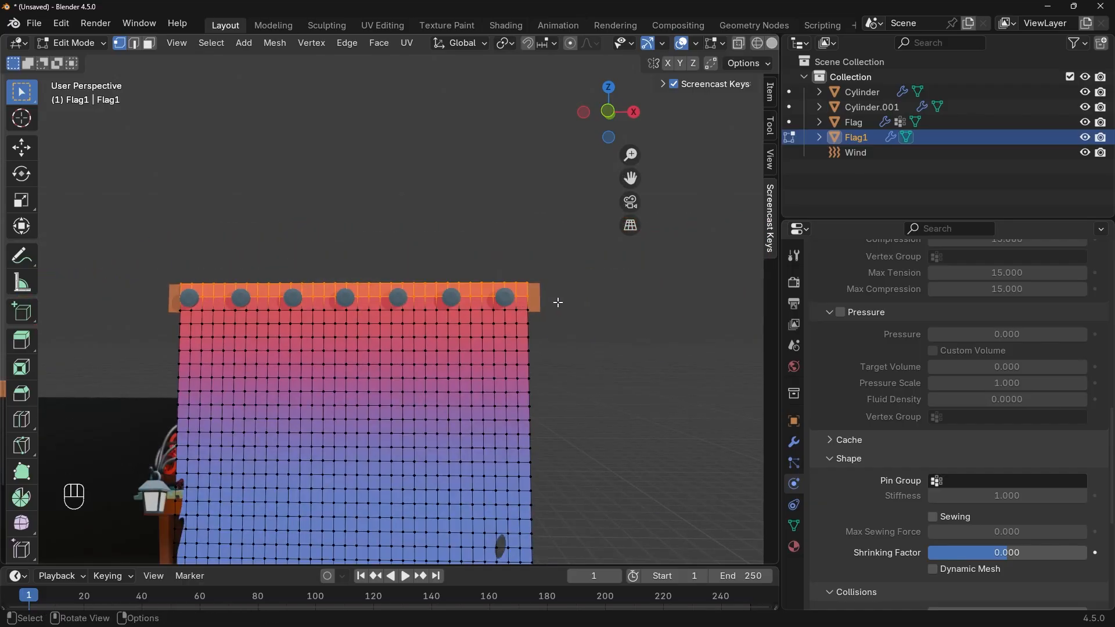
scroll(555, 301, "up", 3)
scroll(522, 285, "down", 3)
- Create a vertex group named Gonfalon pins and assign the selected top vertices to it
left_click(794, 526)
scroll(870, 396, "up", 2)
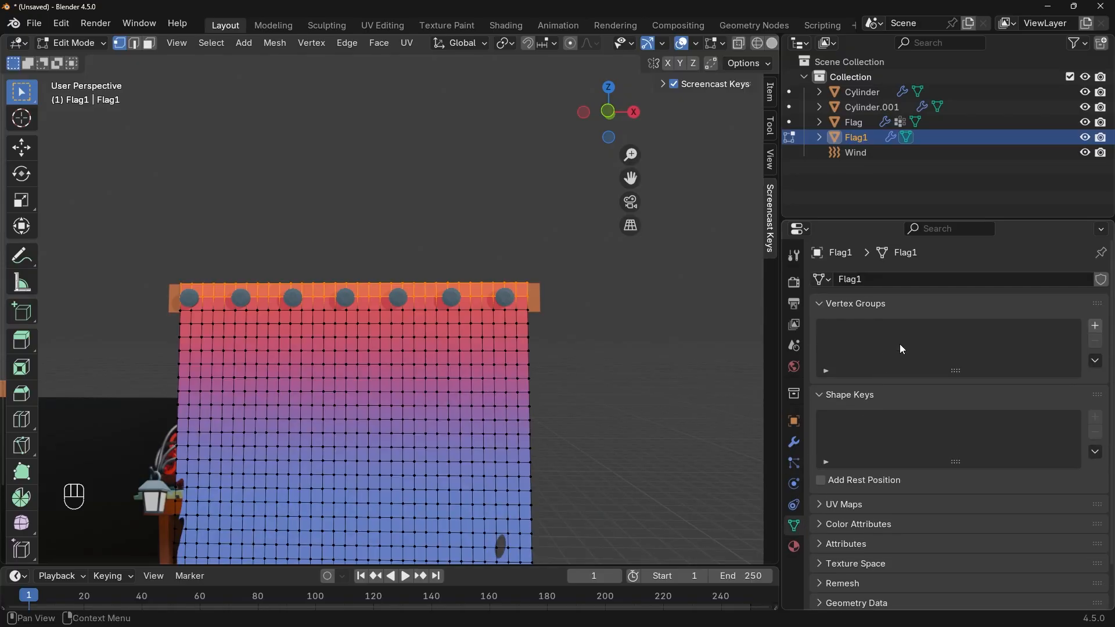
left_click(1095, 327)
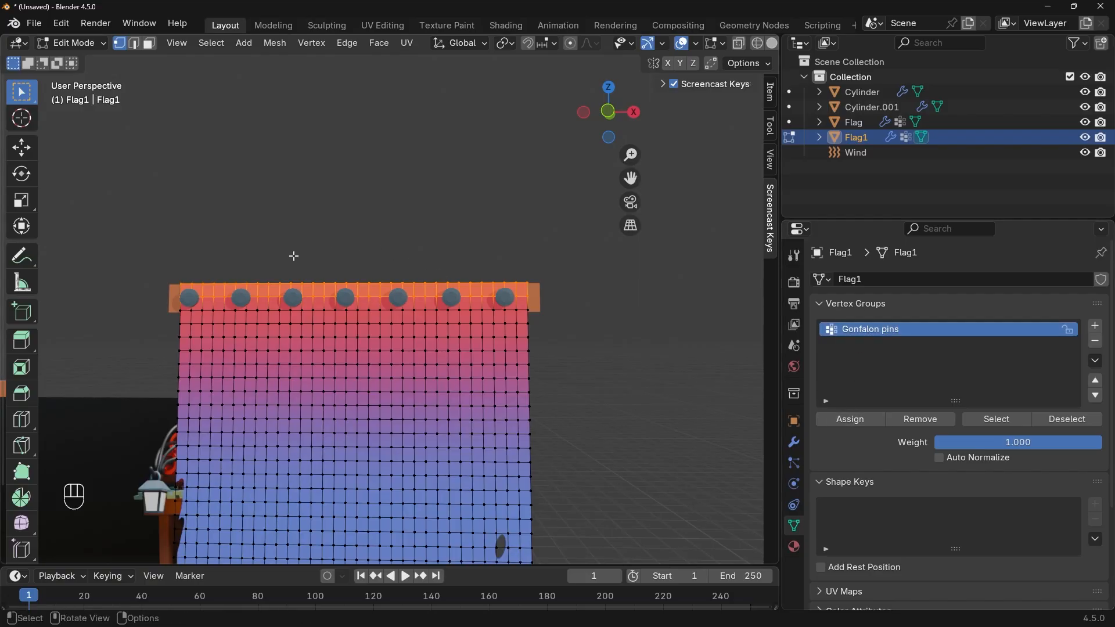
scroll(293, 256, "up", 4)
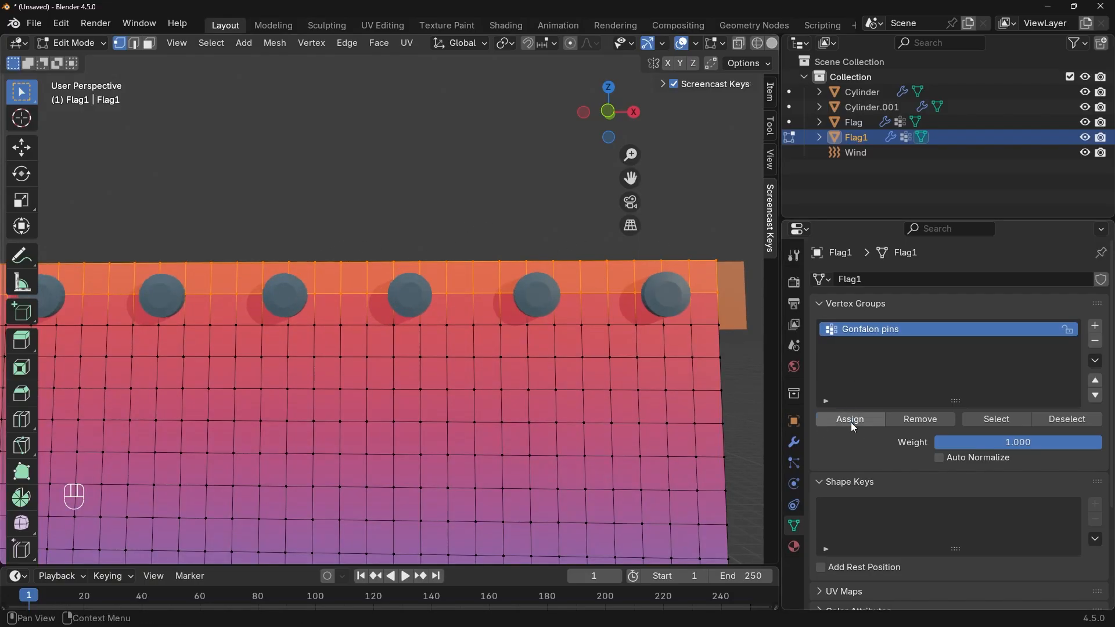
scroll(575, 351, "down", 3)
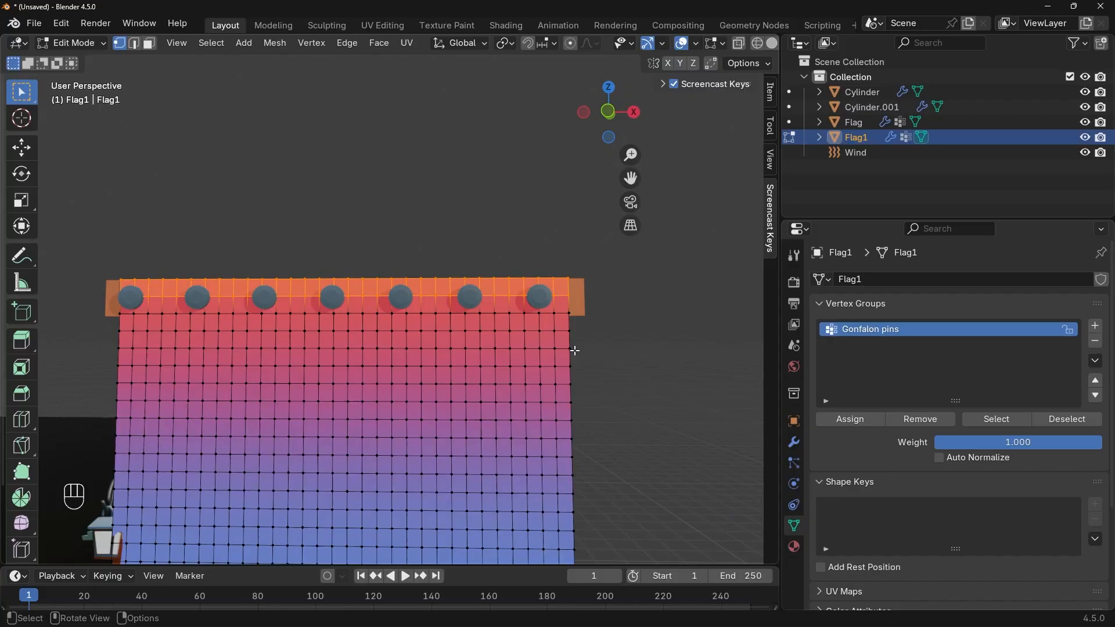
- Set the gonfalon cloth's Pin Group to Gonfalon pins in its Shape settings
left_click(793, 504)
left_click(794, 463)
left_click(794, 484)
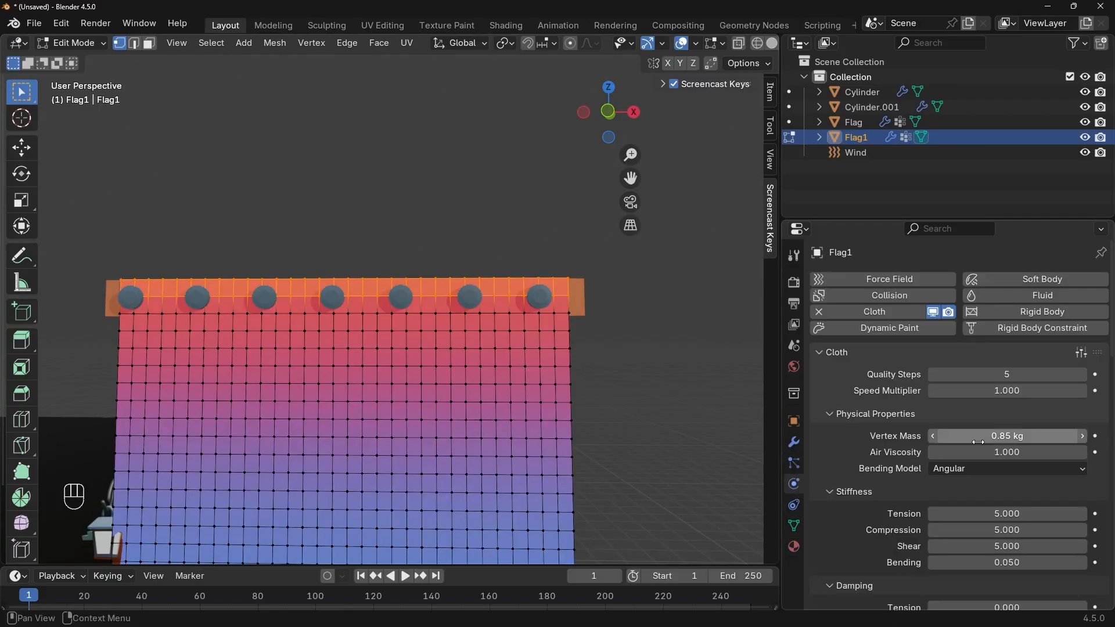
scroll(981, 453, "down", 15)
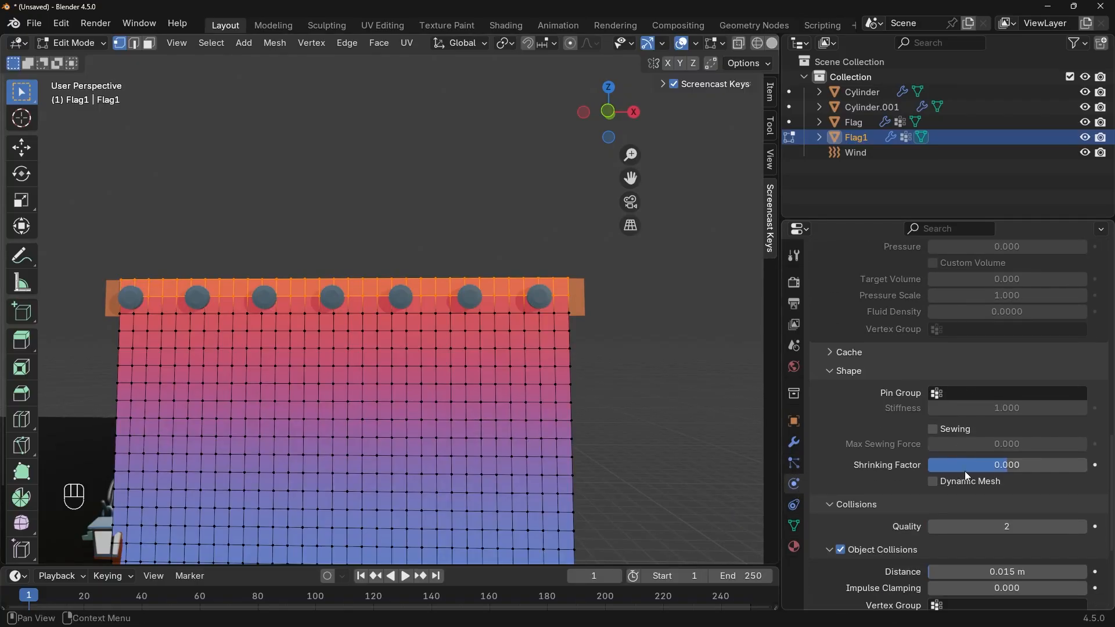
left_click(969, 393)
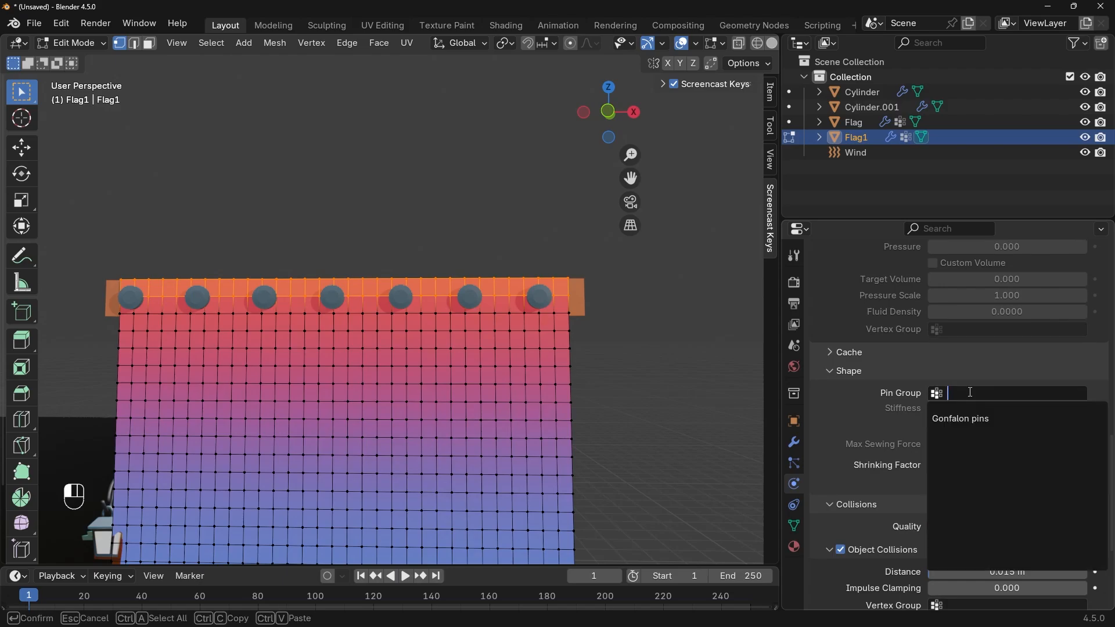
left_click(994, 419)
- Return the gonfalon to Object Mode and play the cloth simulation
scroll(543, 378, "down", 5)
middle_click_drag(504, 377, 540, 305, "shift")
middle_click_drag(514, 313, 520, 336)
key("space")
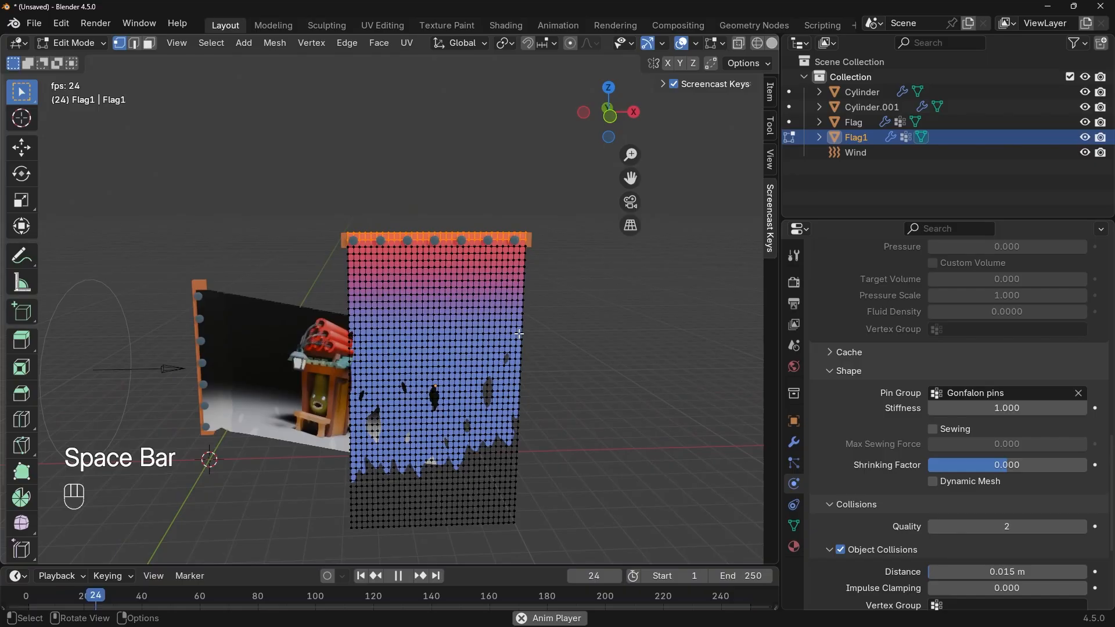
key("space")
key("Tab")
key("space")
- Rotate the wind force field by about -26 degrees around the global Z axis, towards the gonfalon
middle_click_drag(553, 340, 647, 310)
left_click(121, 375)
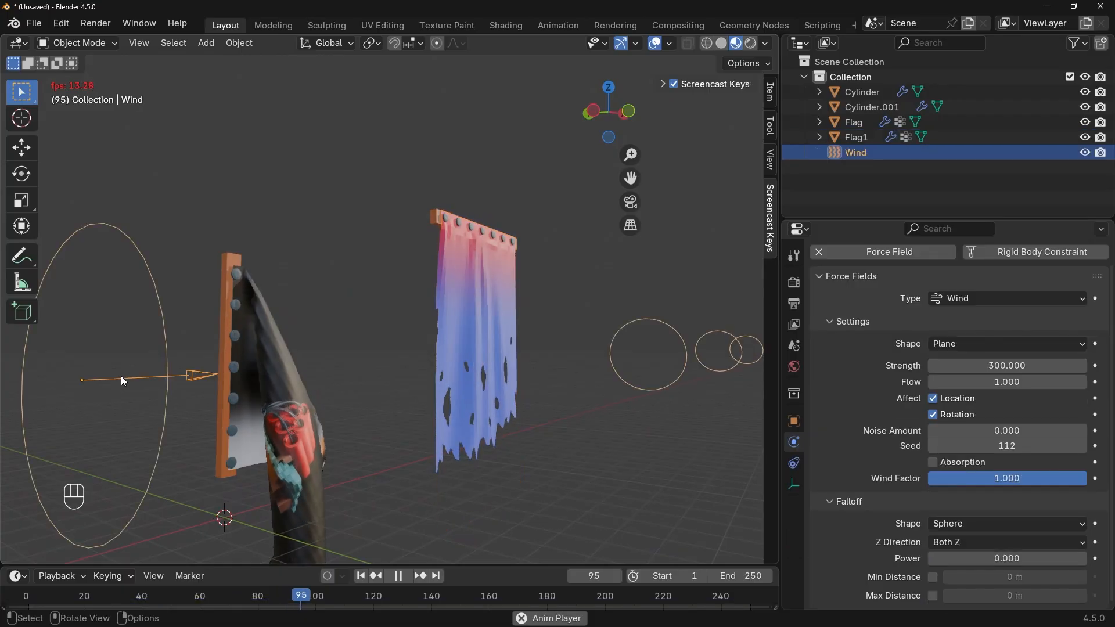
middle_click_drag(120, 375, 333, 417)
key("r")
key("x")
key("z")
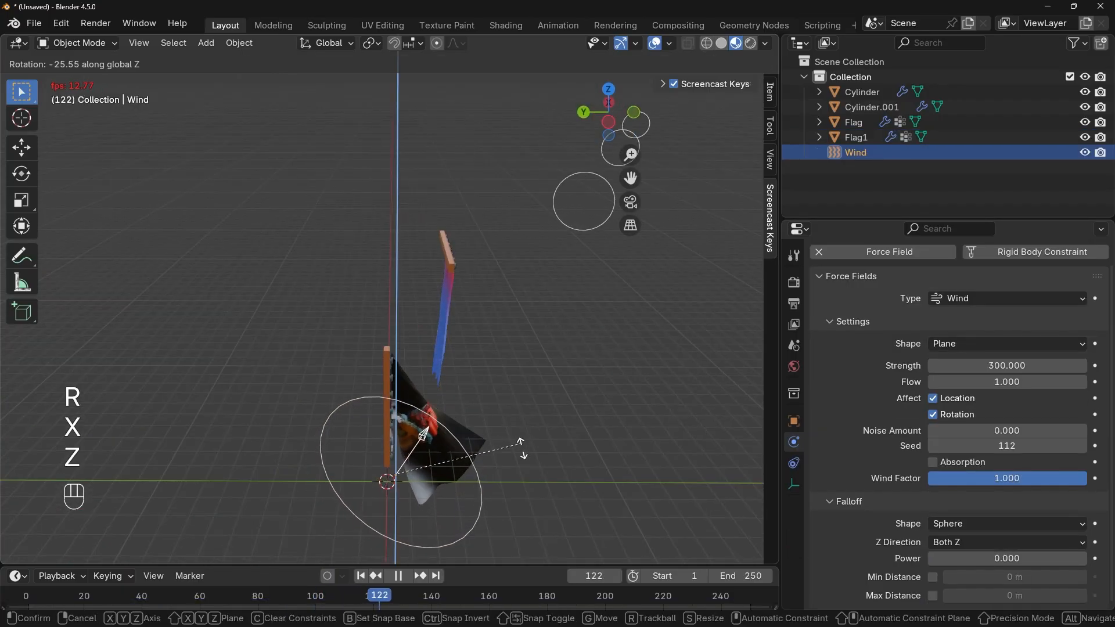
left_click(518, 451)
- Apply Shade Smooth to the gonfalon
middle_click_drag(518, 451, 380, 363)
scroll(415, 343, "up", 1)
left_click(424, 325)
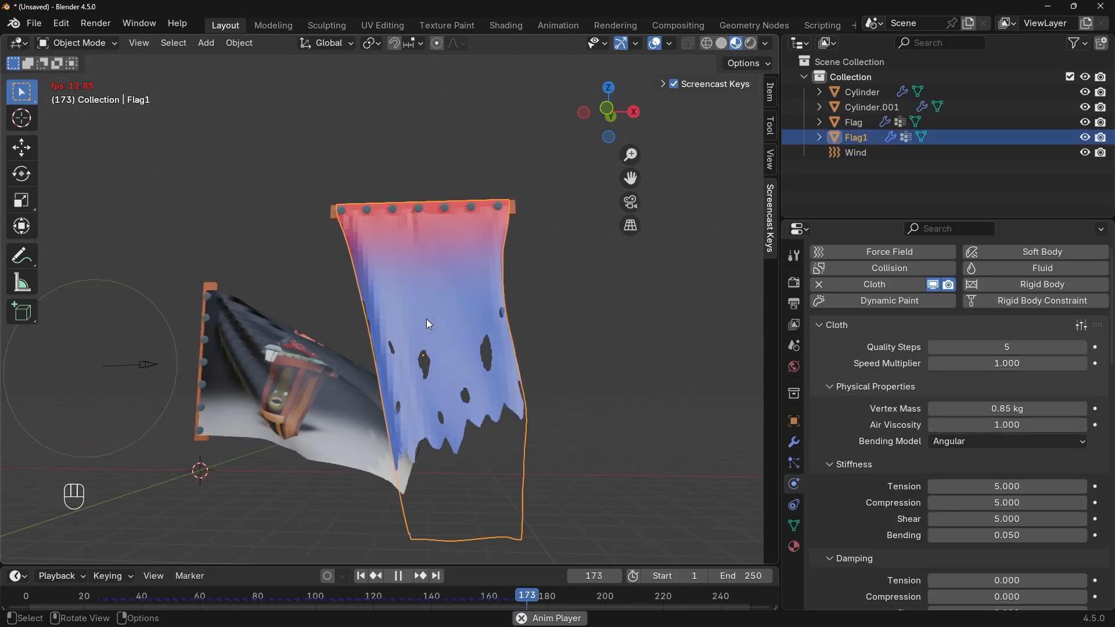
right_click(395, 317)
left_click(382, 317)
scroll(446, 339, "up", 1)
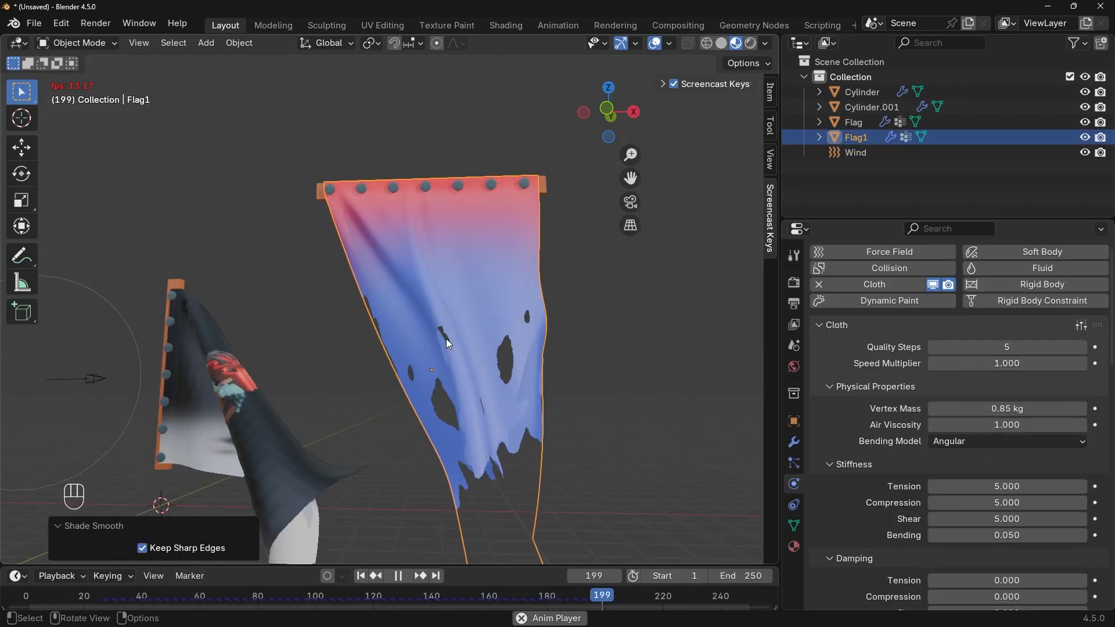
- Add a Subdivision Surface modifier to the gonfalon and watch its motion from several angles
left_click(793, 442)
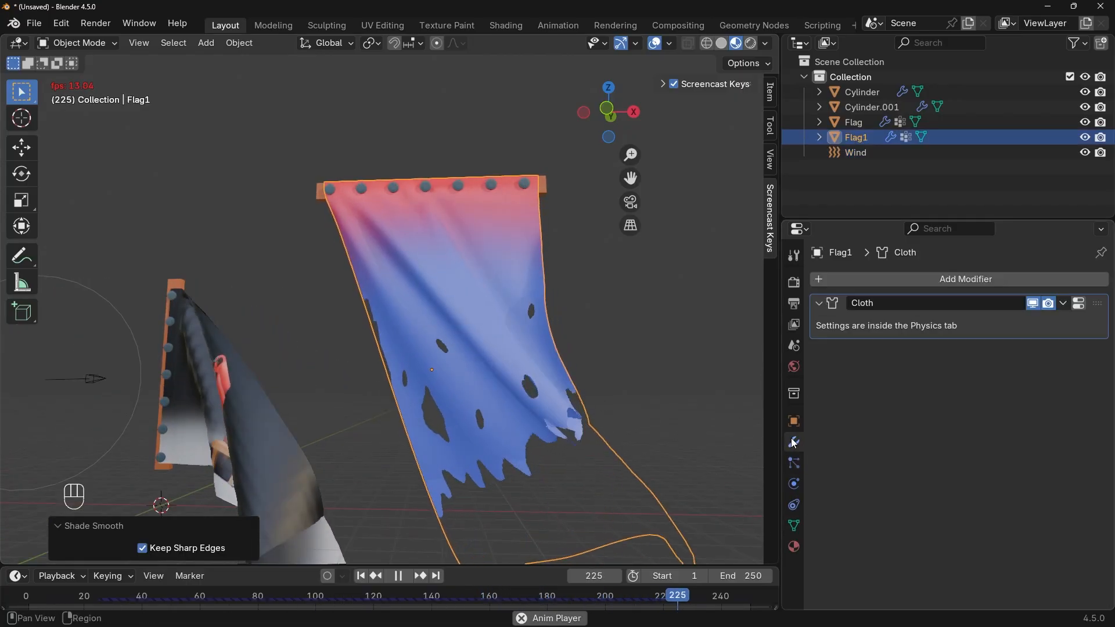
left_click(930, 279)
left_click(924, 277)
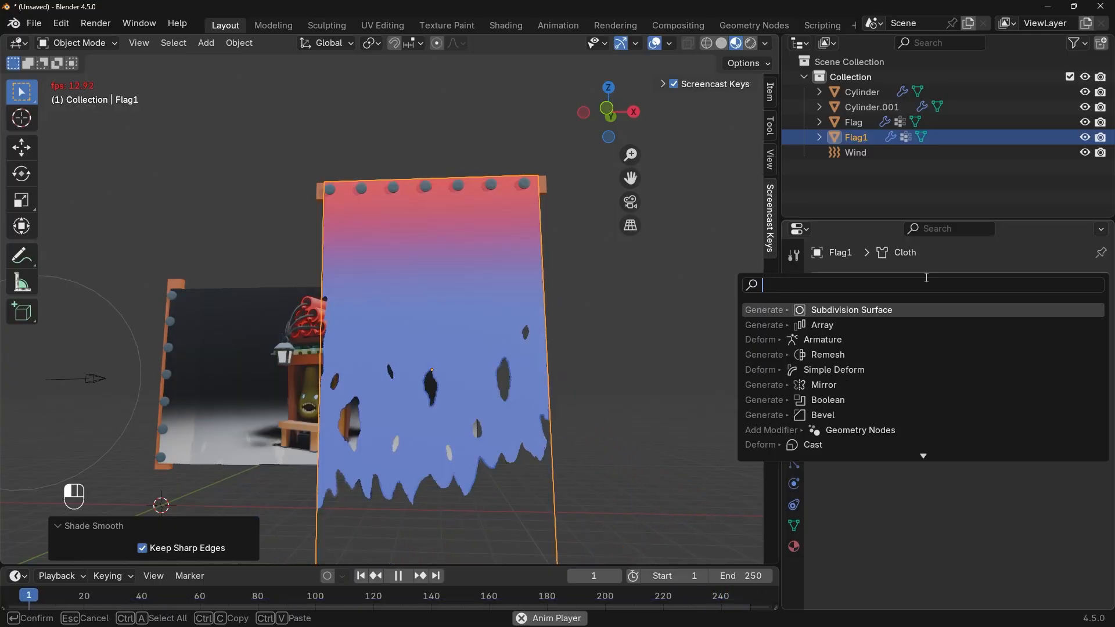
left_click(891, 306)
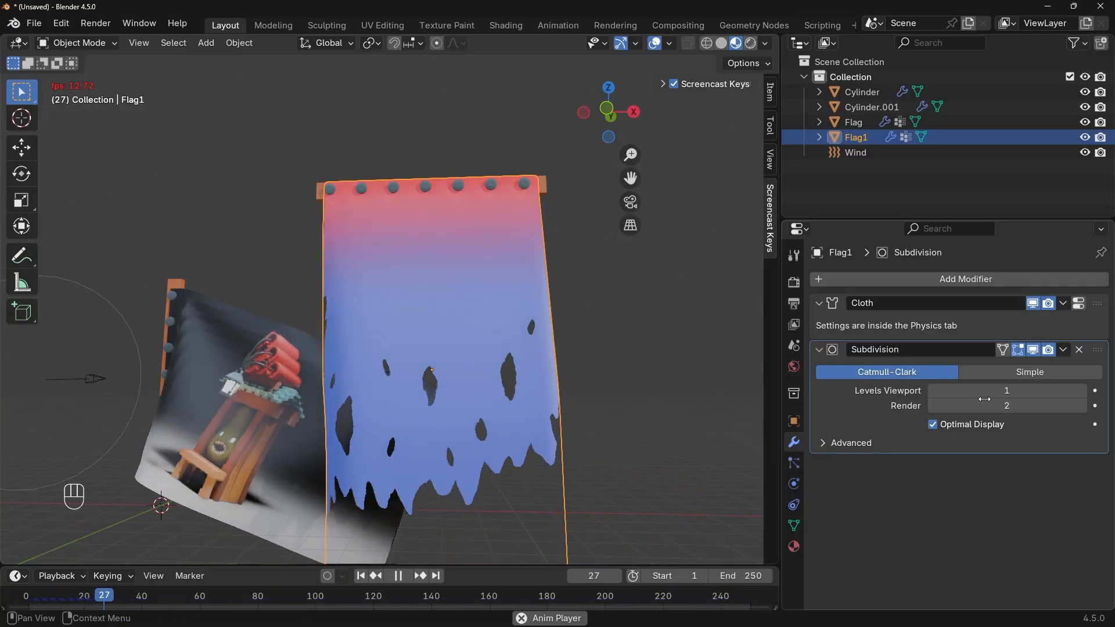
middle_click_drag(472, 419, 531, 374)
scroll(545, 366, "down", 3)
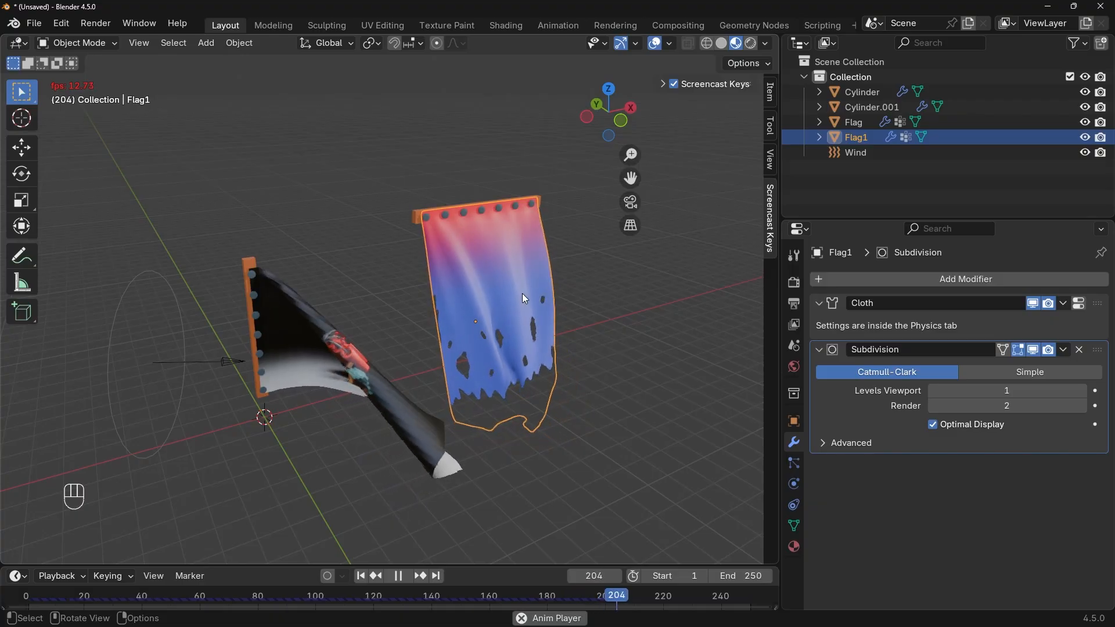
middle_click_drag(494, 316, 493, 259)
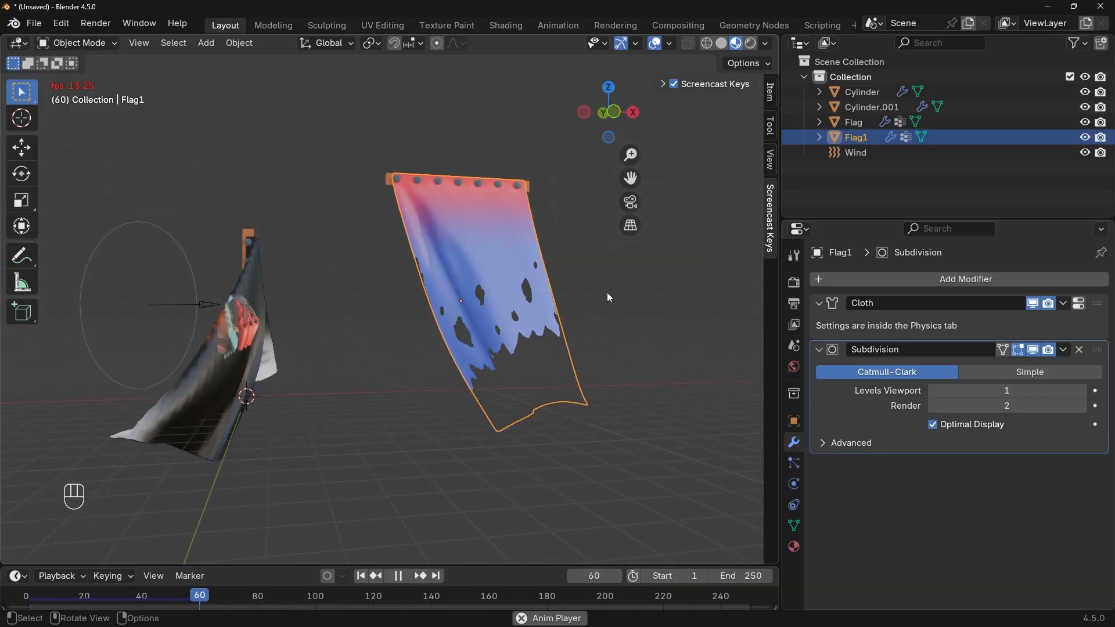
middle_click_drag(590, 306, 622, 303, "shift")
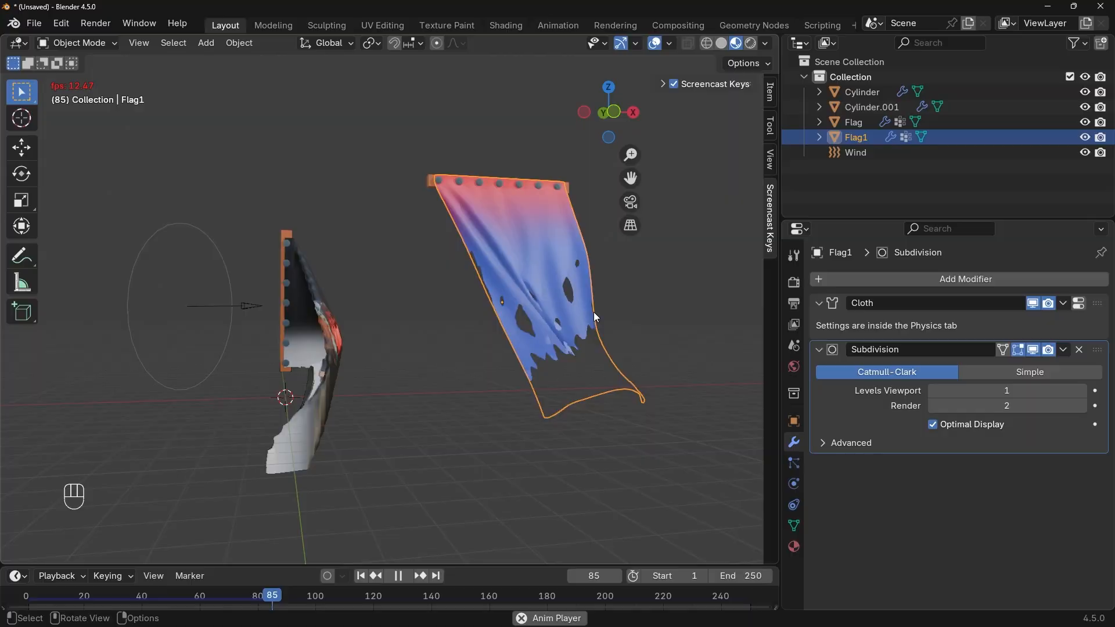
- Add a Force type force field to the scene
left_click(429, 299)
key("shift+a")
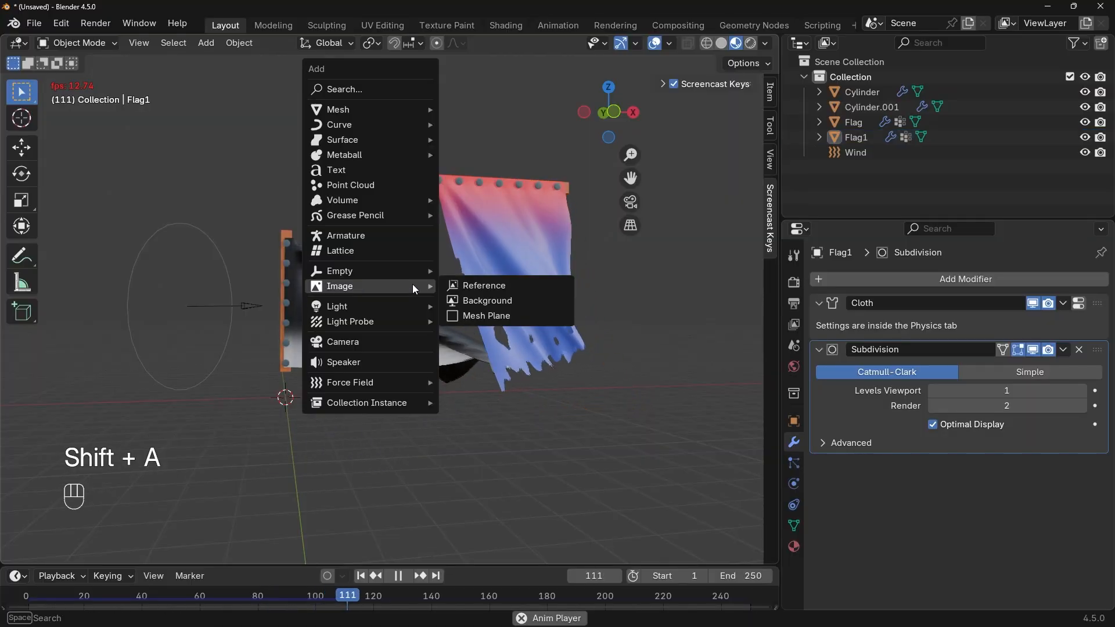
key("Escape")
key("shift+a")
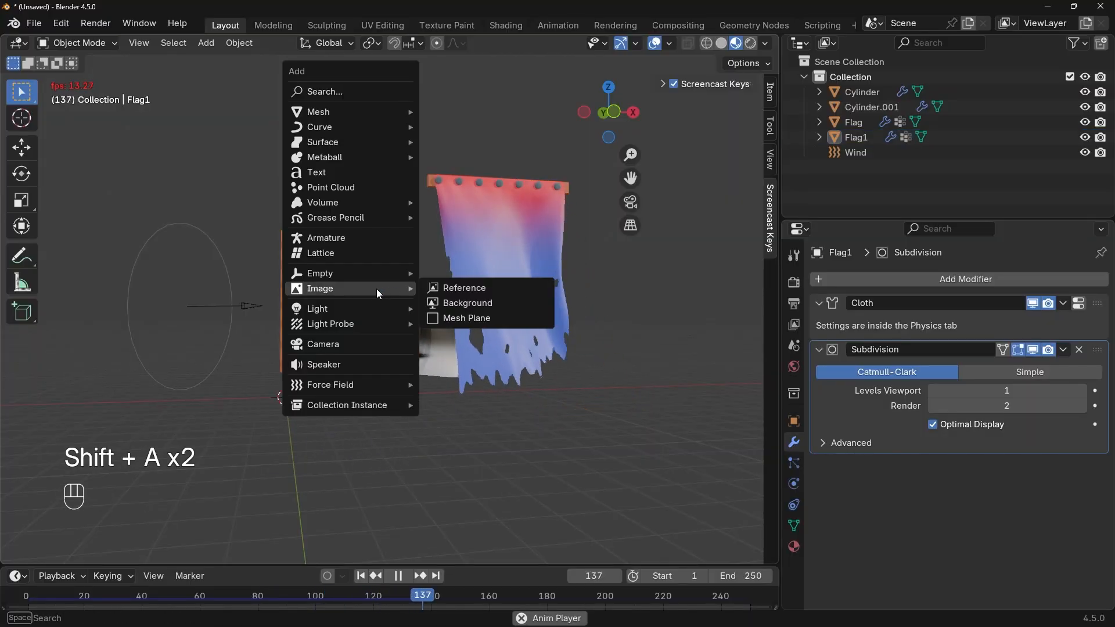
mouse_move(383, 385)
left_click(454, 384)
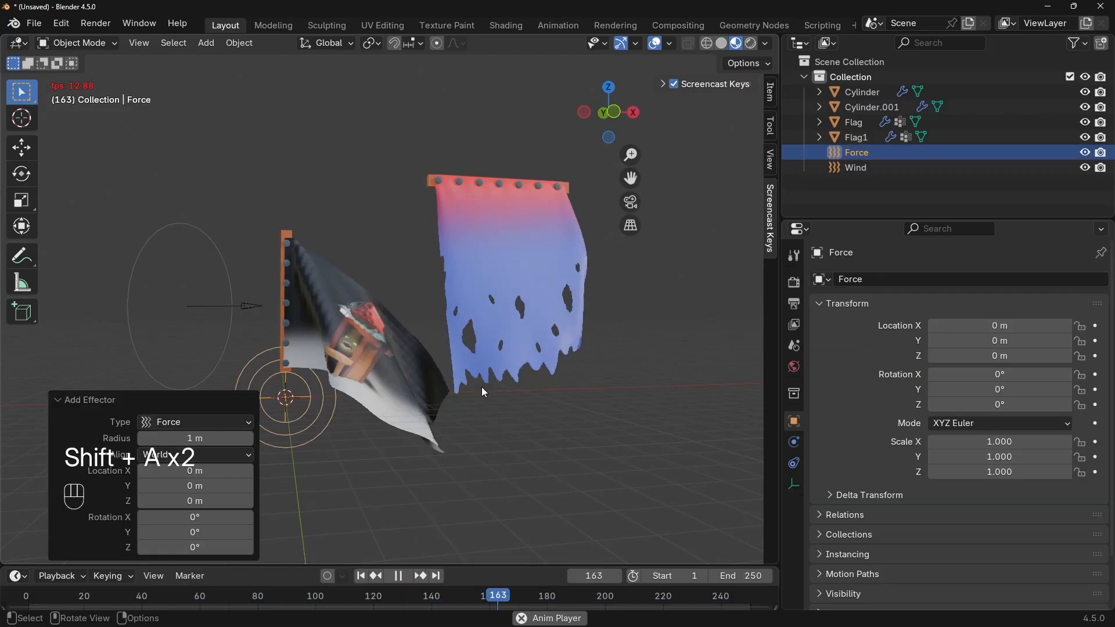
- Move the new force field in front of the gonfalon, about 4.77, -6.42, 5.24 m, and set its Strength to 120.1
middle_click_drag(292, 380, 398, 412)
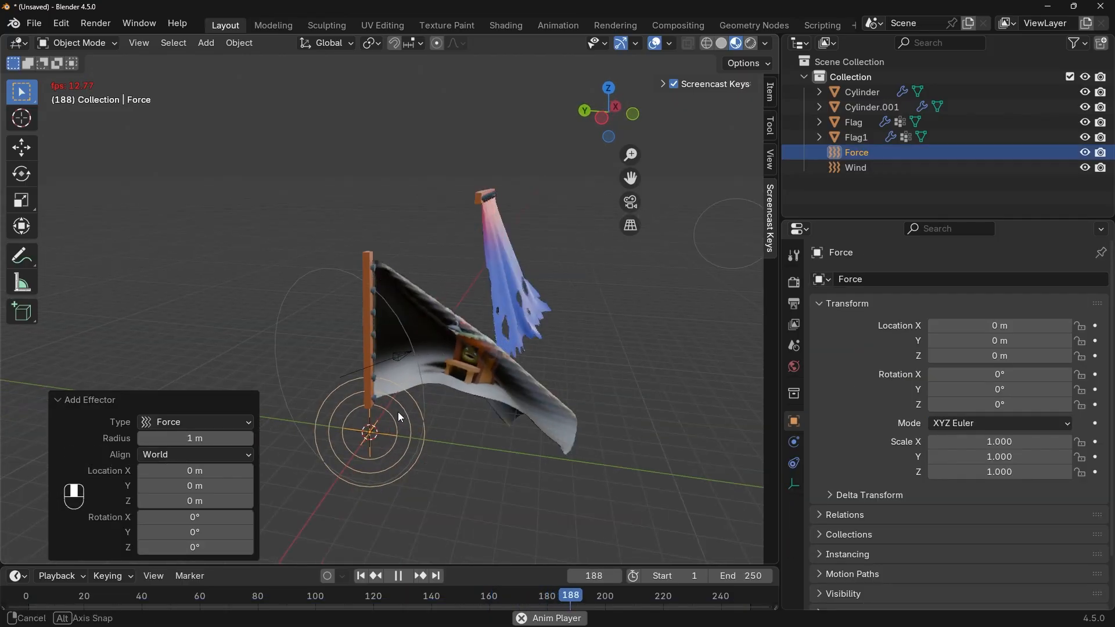
key("g")
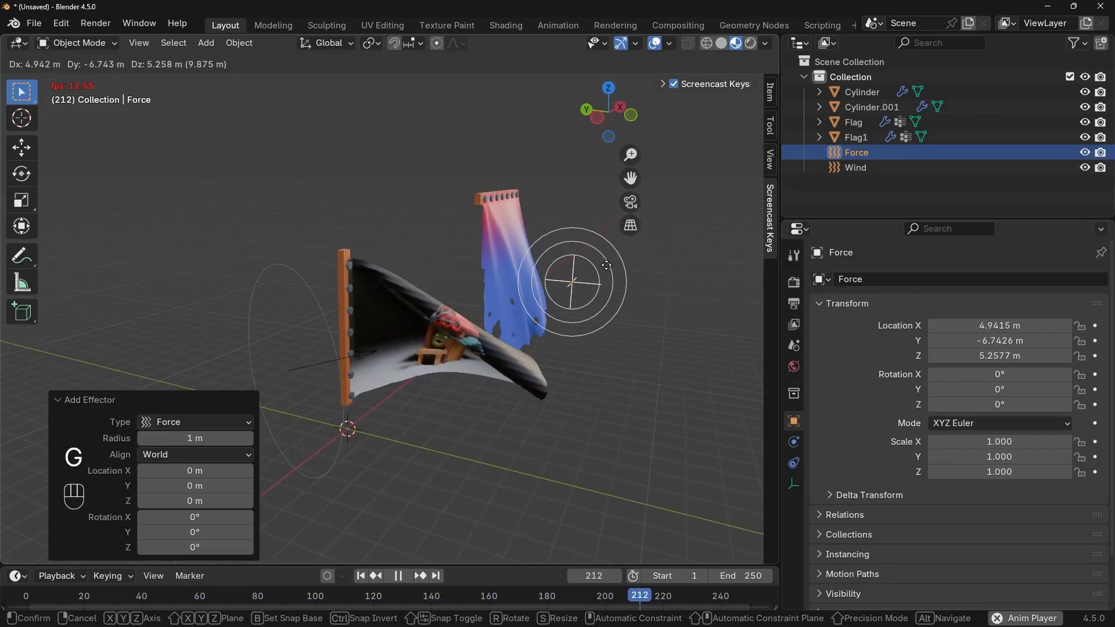
left_click(611, 267)
middle_click_drag(585, 339, 519, 354)
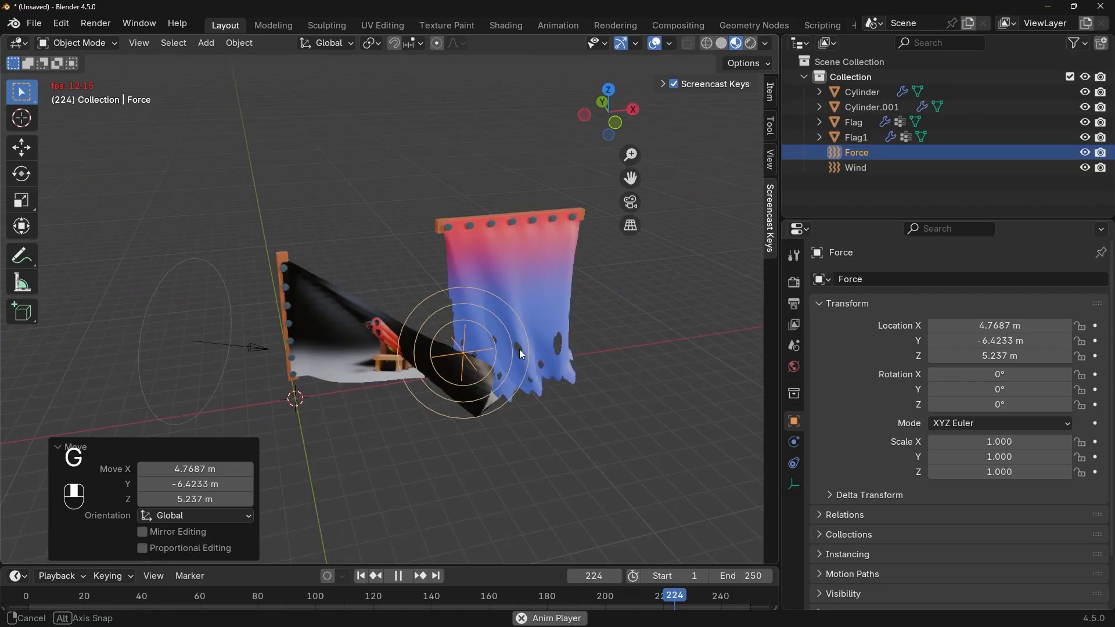
left_click(794, 485)
left_click(795, 461)
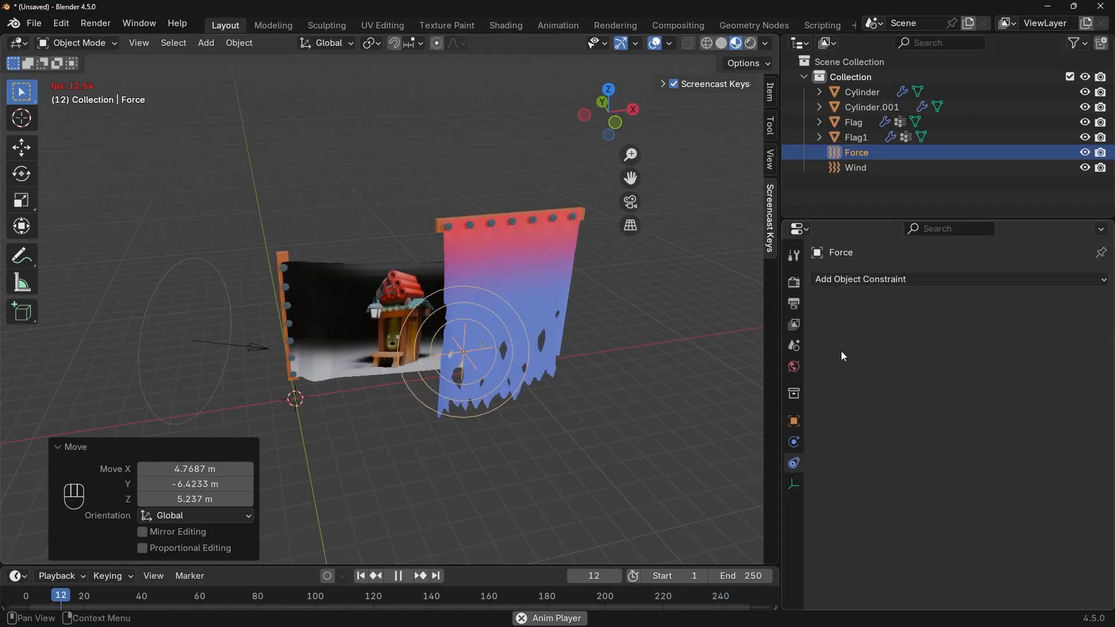
left_click(800, 442)
left_click_drag(996, 394, 1050, 394)
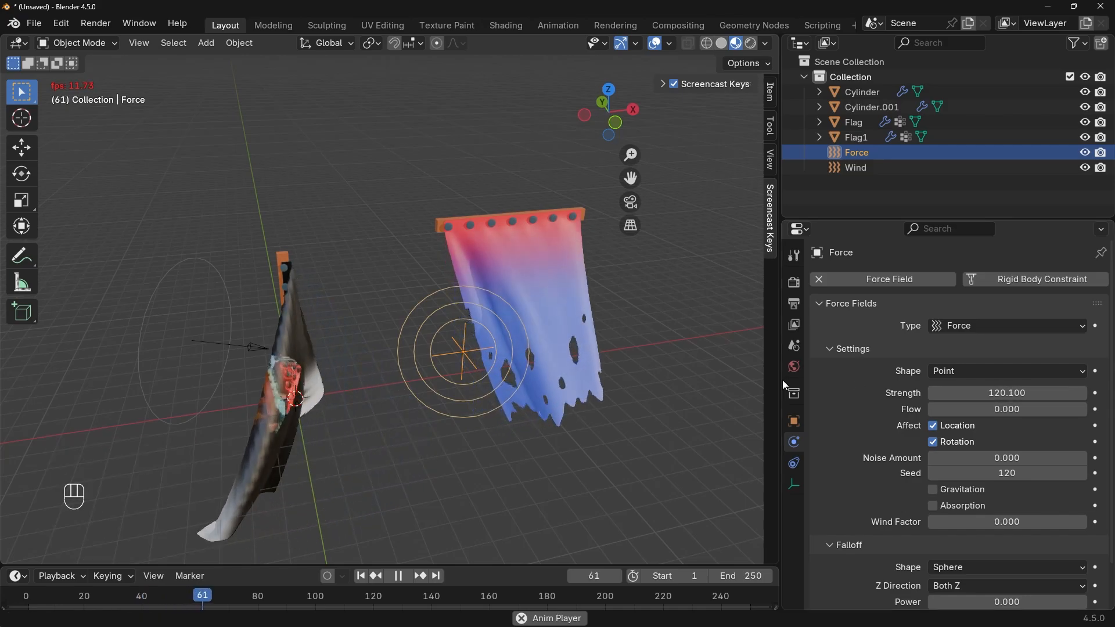
- Reposition the force field closer to the gonfalon's cloth, adjusting it from two viewing angles
middle_click_drag(554, 363, 572, 367)
scroll(573, 370, "up", 3)
key("g")
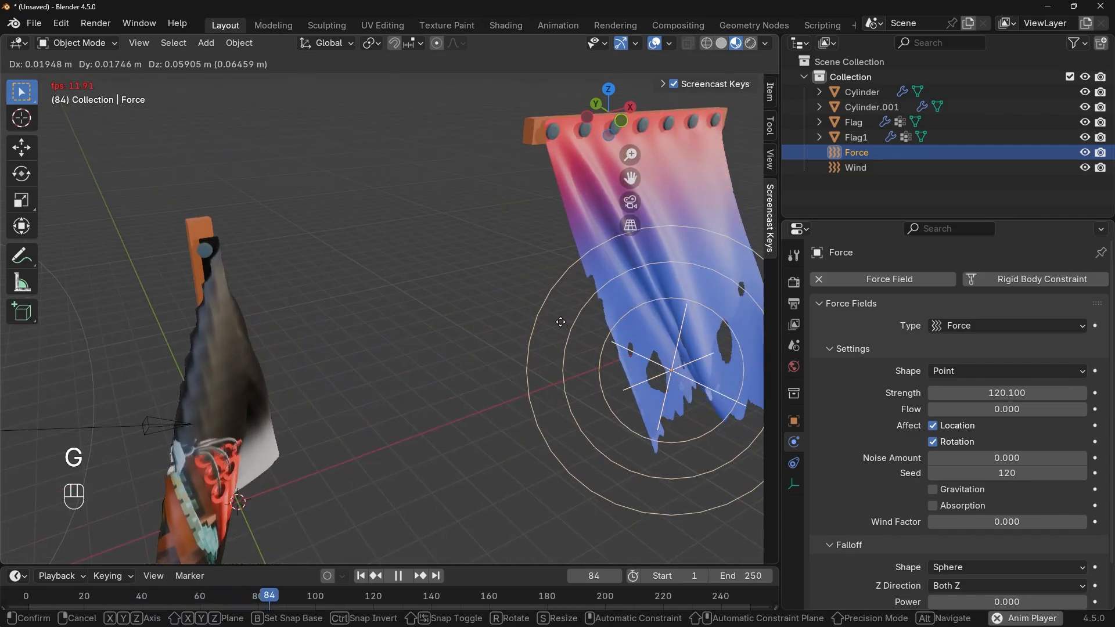
left_click(544, 331)
scroll(503, 392, "down", 1)
middle_click_drag(503, 392, 410, 378)
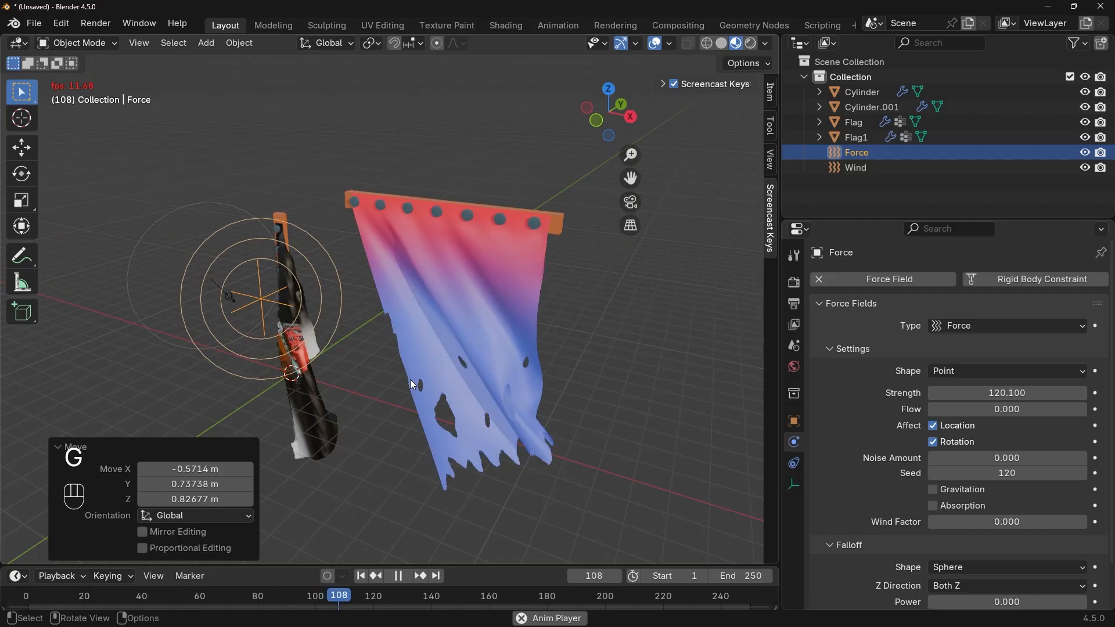
key("g")
left_click(638, 416)
- Delete the wind force field and select the picture flag on the vertical post
middle_click_drag(636, 409, 495, 386)
left_click(406, 283)
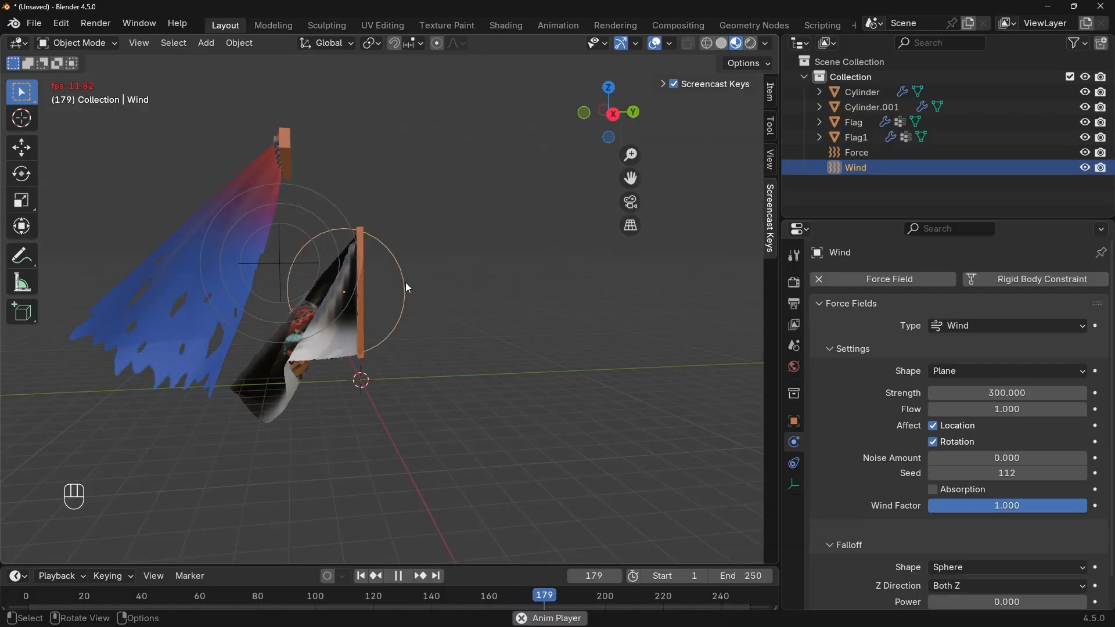
key("x")
left_click(409, 284)
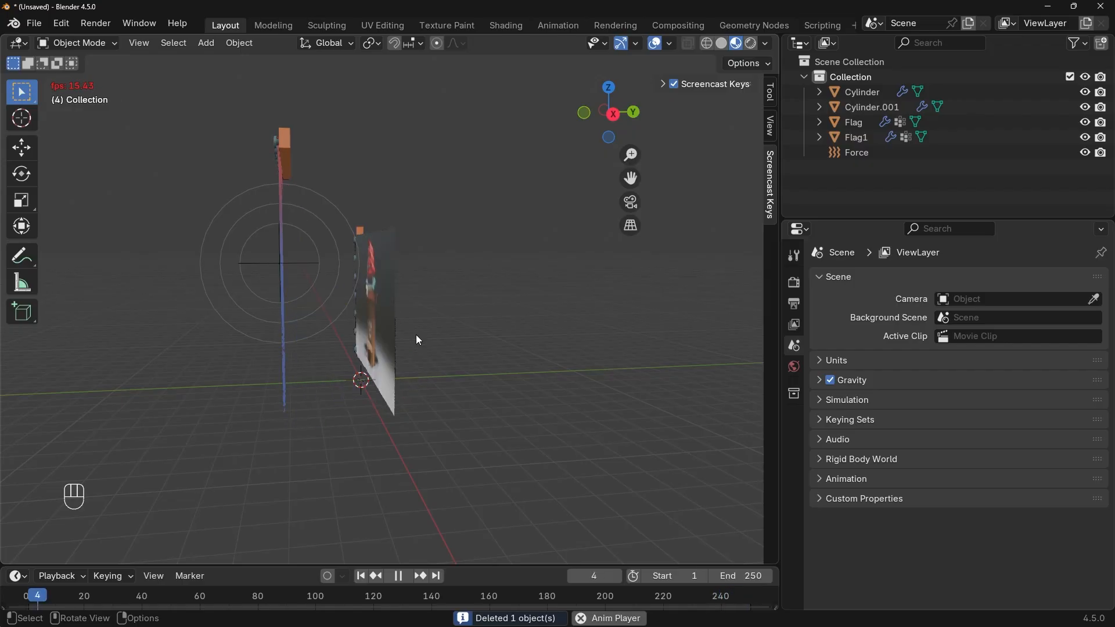
middle_click_drag(420, 339, 438, 341)
left_click(387, 287)
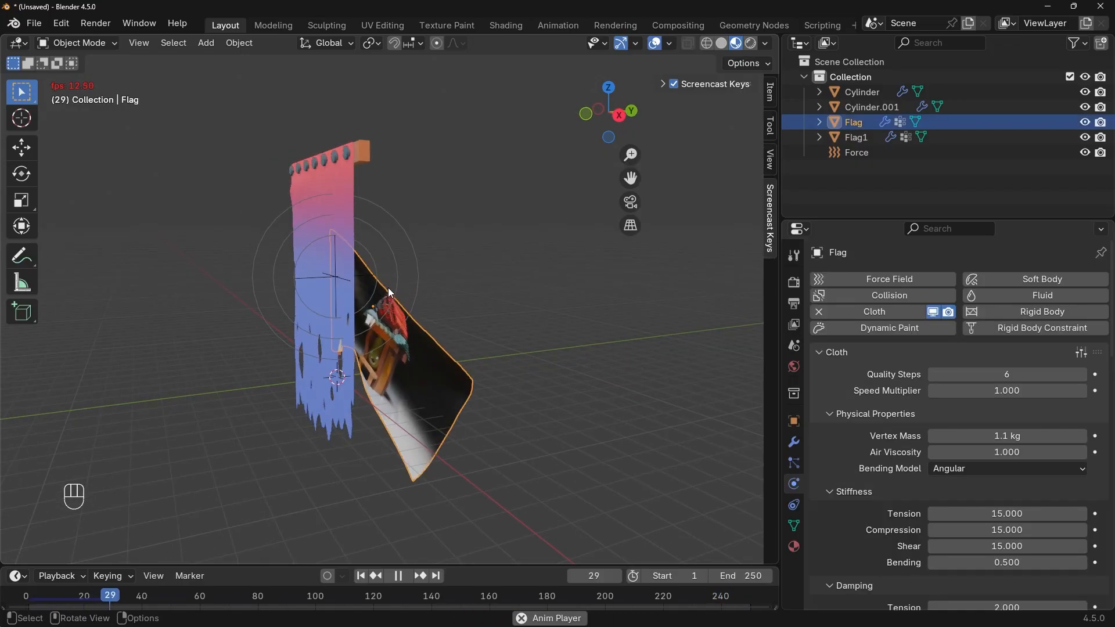
- Move the force field farther out from the gonfalon, by about -0.51 m in X, -1.06 m in Y and 0.12 m in Z
left_click(392, 277)
key("g")
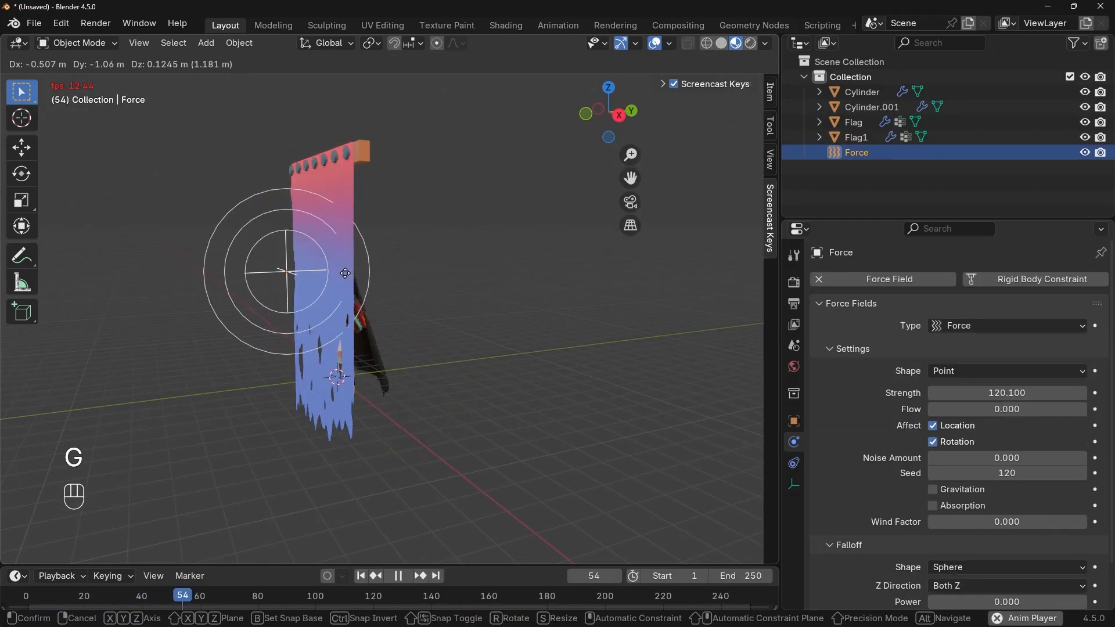
left_click(326, 273)
- Set the force field's Strength to 174.3 while the cloth simulation plays
middle_click_drag(454, 365, 708, 350)
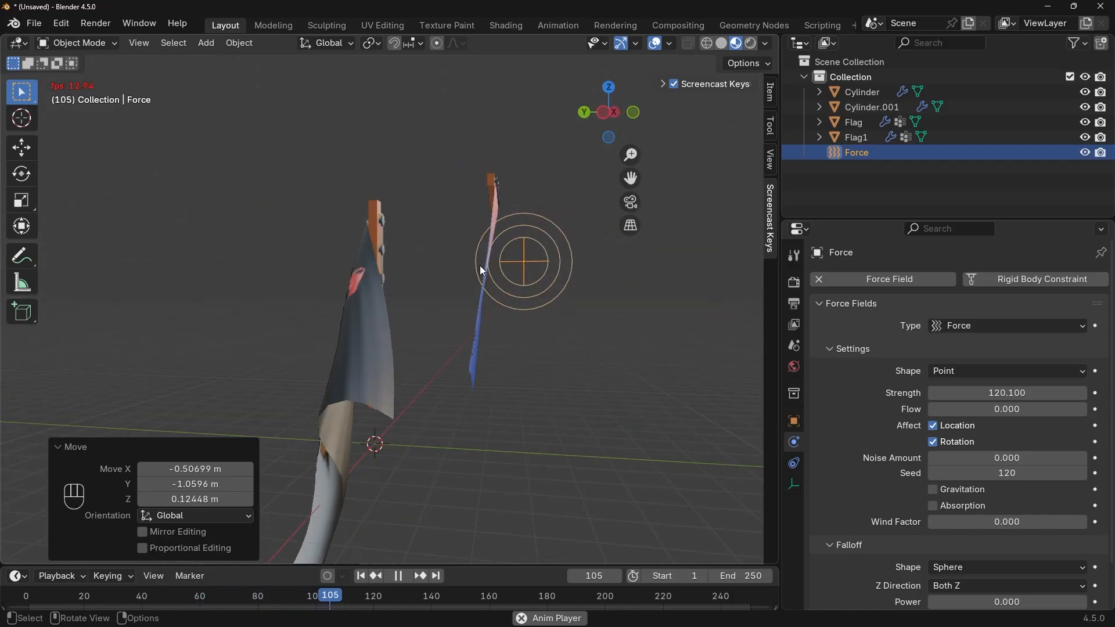
middle_click_drag(507, 306, 493, 315, "shift")
scroll(487, 316, "up", 2)
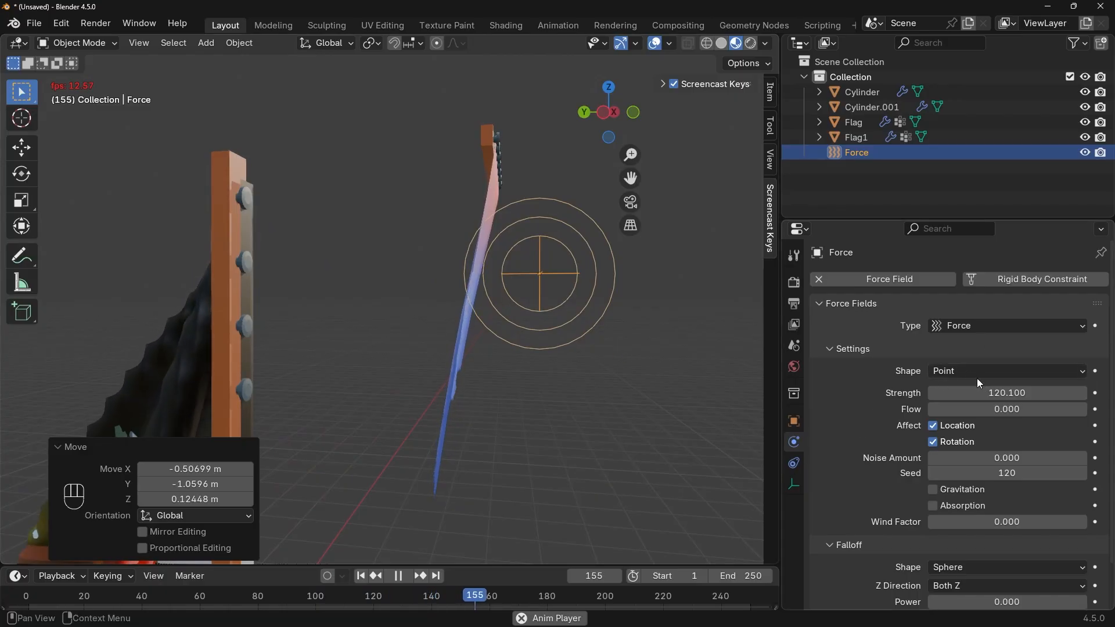
middle_click_drag(565, 331, 556, 338)
left_click_drag(1006, 393, 1104, 393)
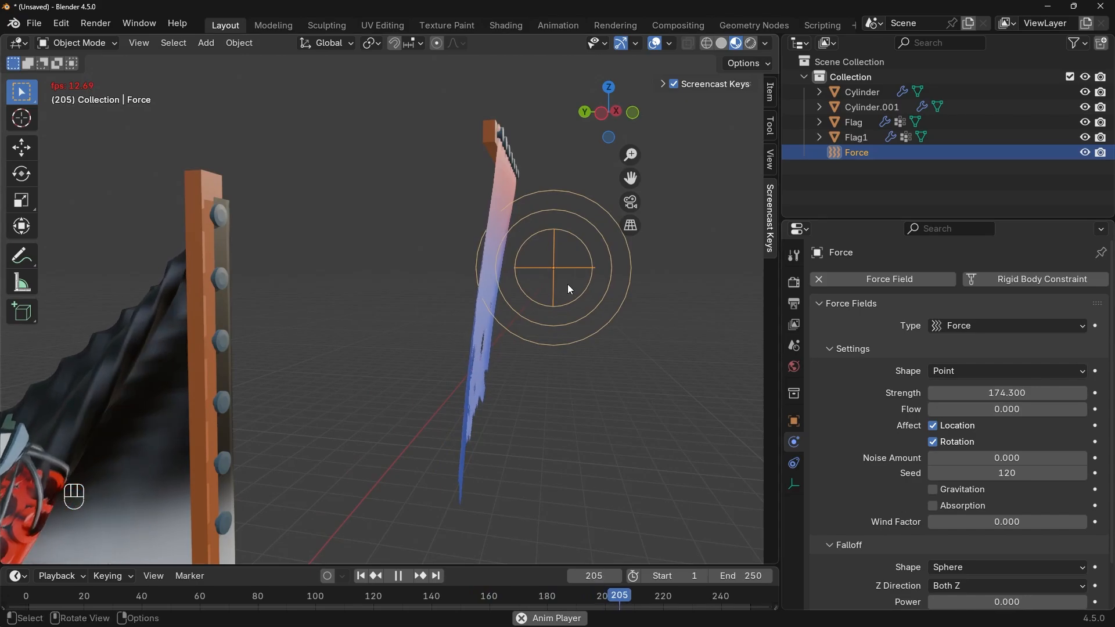
- Examine how the gonfalon and the picture flag move during playback from several viewing angles and distances
middle_click_drag(570, 289, 535, 371)
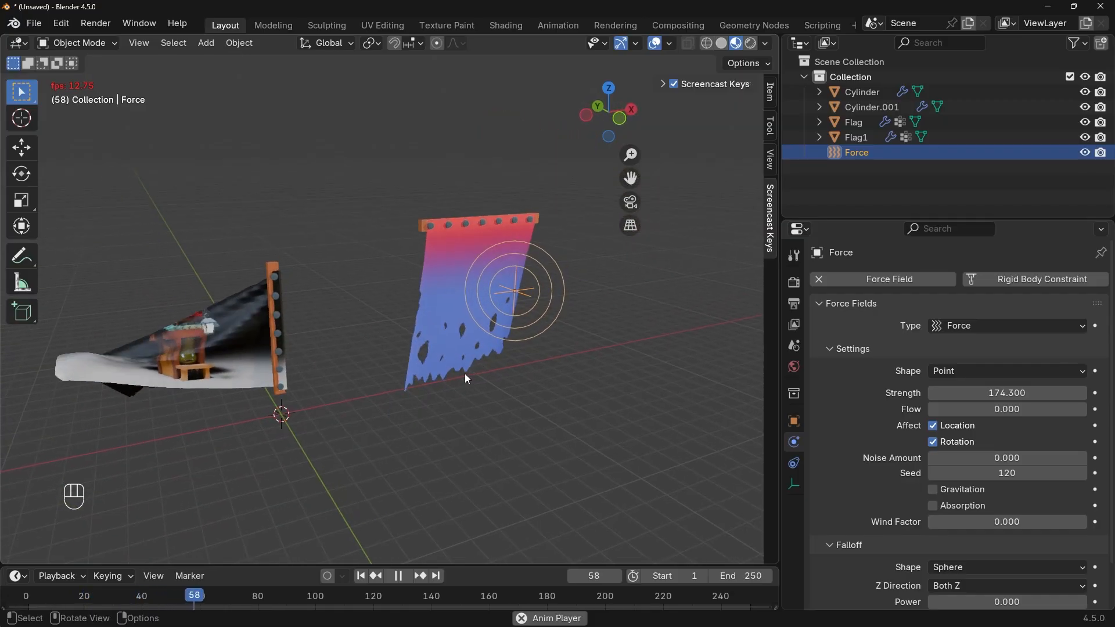
scroll(464, 374, "down", 4)
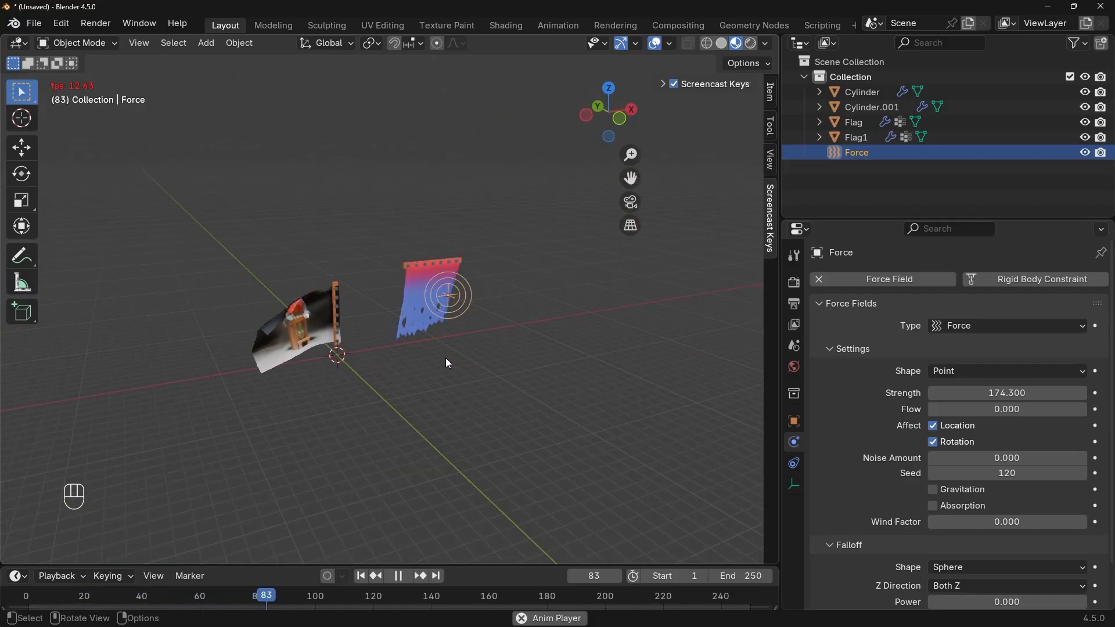
middle_click_drag(449, 363, 412, 319)
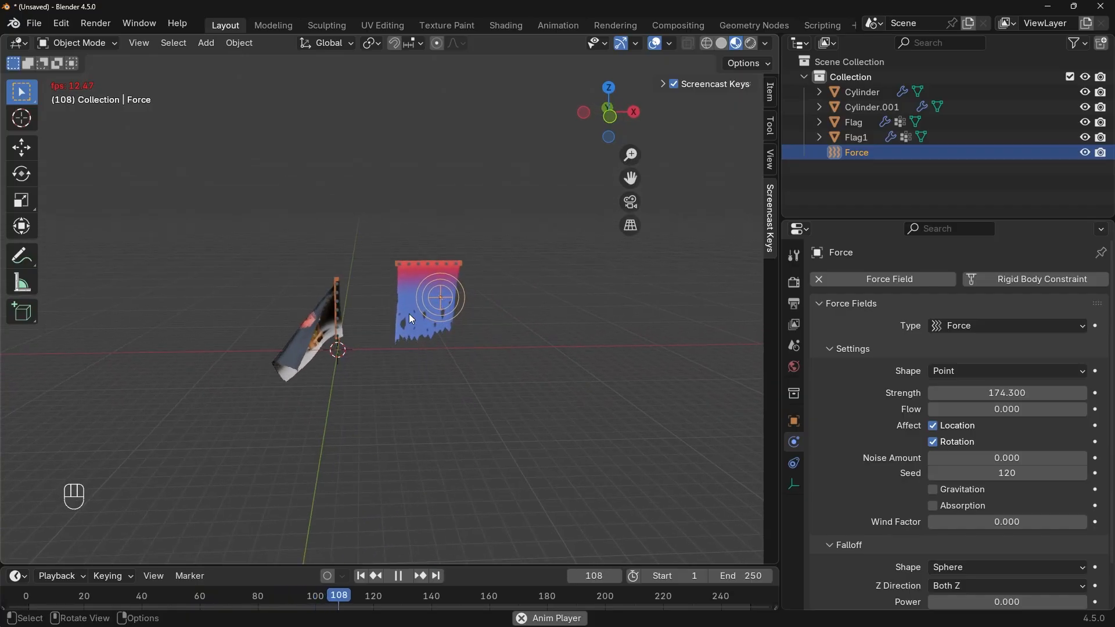
scroll(418, 314, "up", 3)
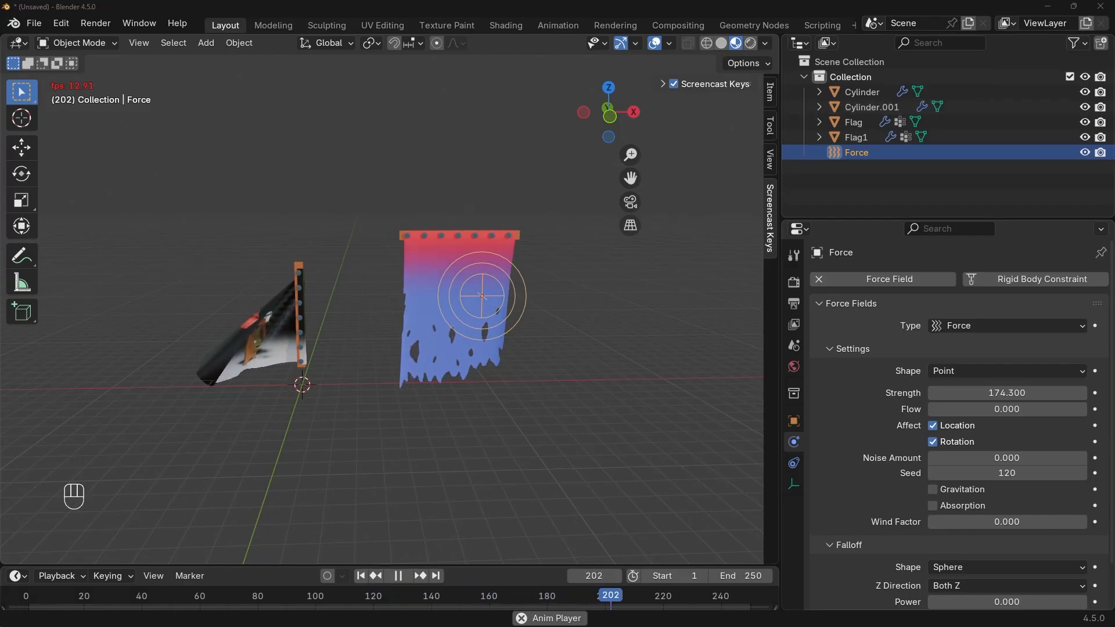
middle_click_drag(607, 269, 569, 290, "shift")
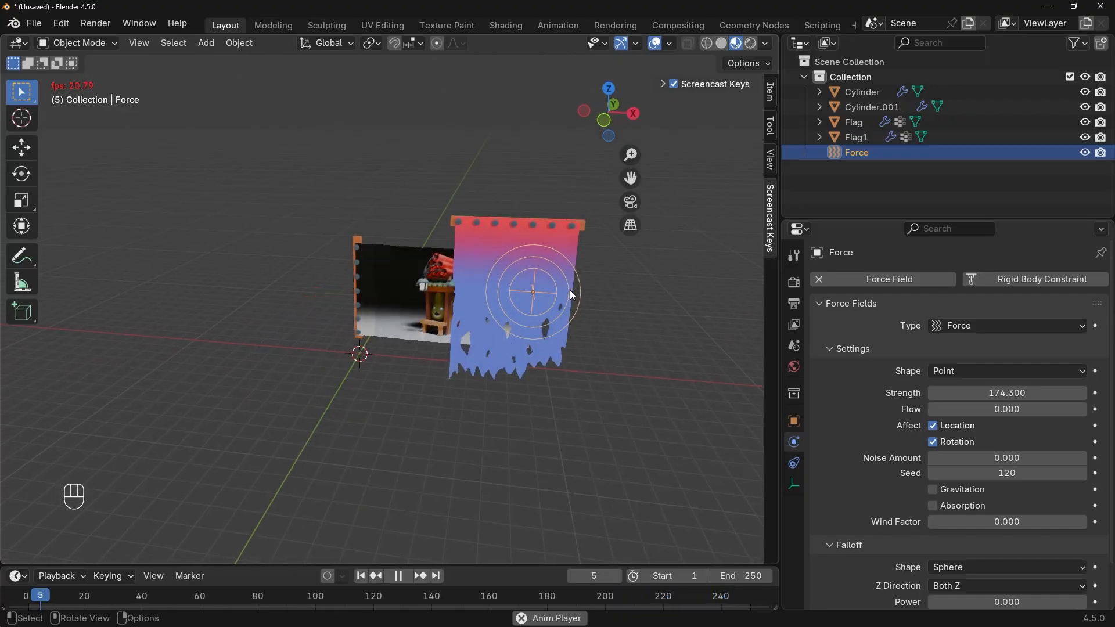